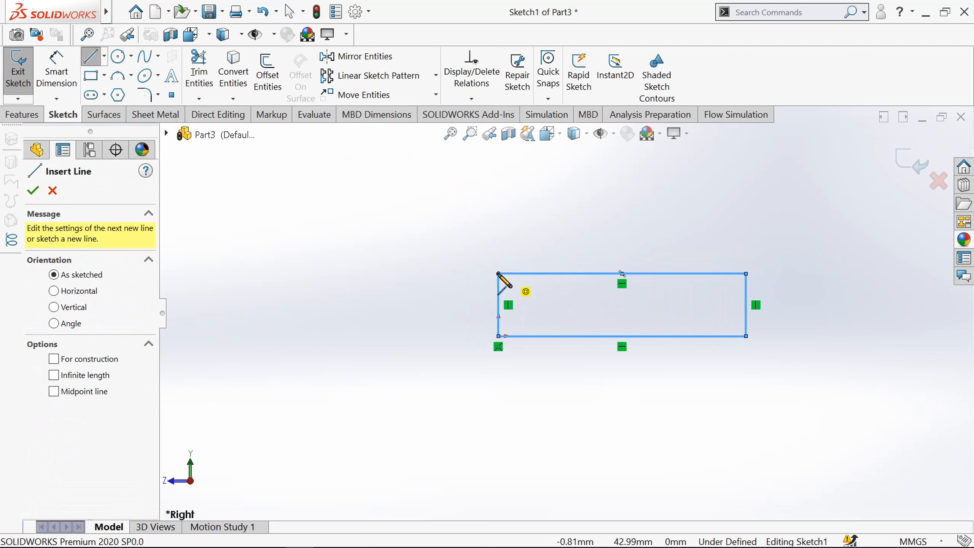
Step: Sketch three connected lines forming a second rectangle about 29 mm high on the base rectangle's upper edge, matching its full width
click(498, 274)
click(498, 231)
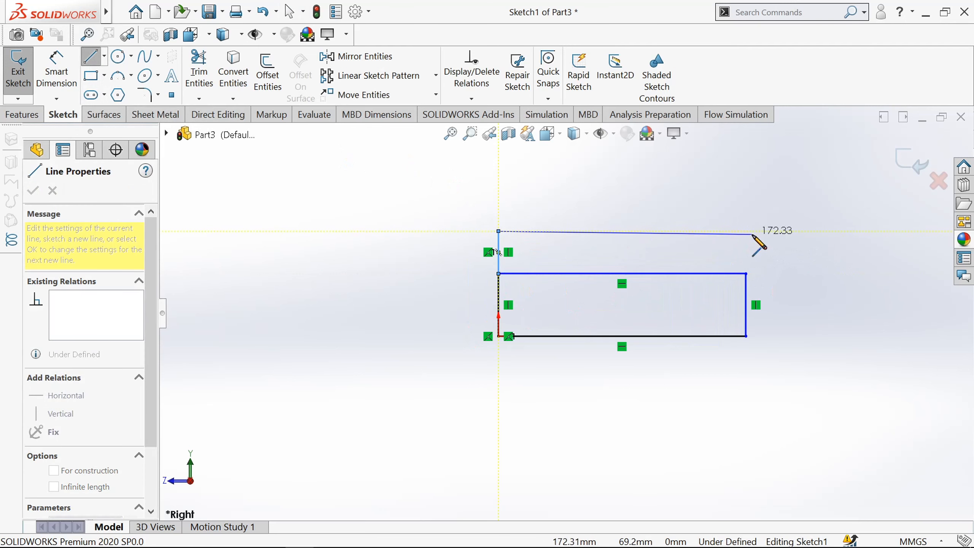
click(745, 231)
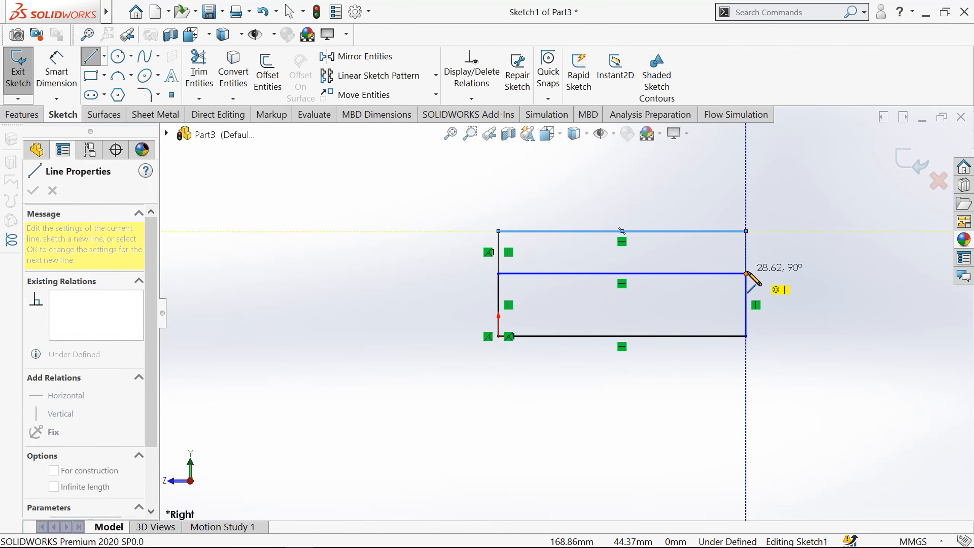
click(746, 274)
click(32, 190)
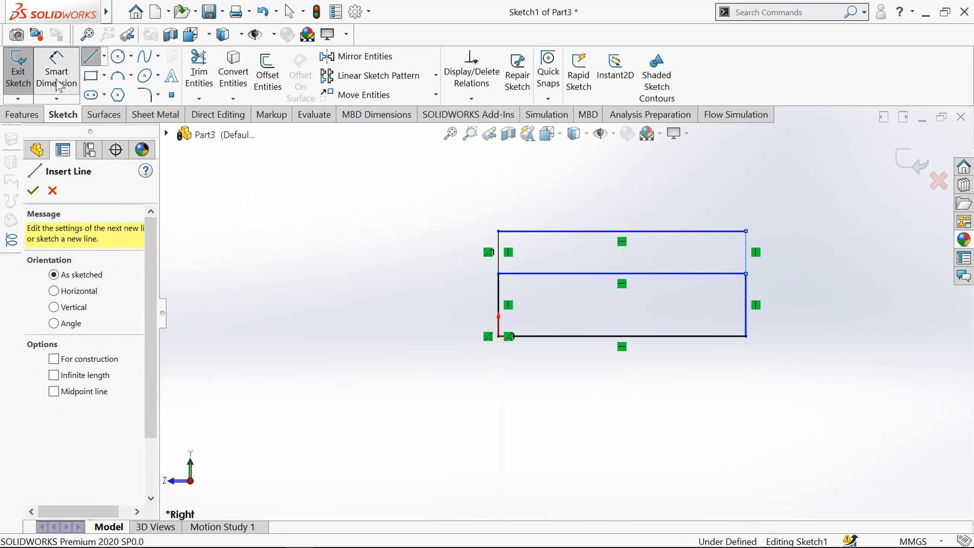
Step: Dimension the height of the lower rectangle as 12 mm on its right edge
click(56, 71)
scroll(752, 269, down, 3)
click(720, 329)
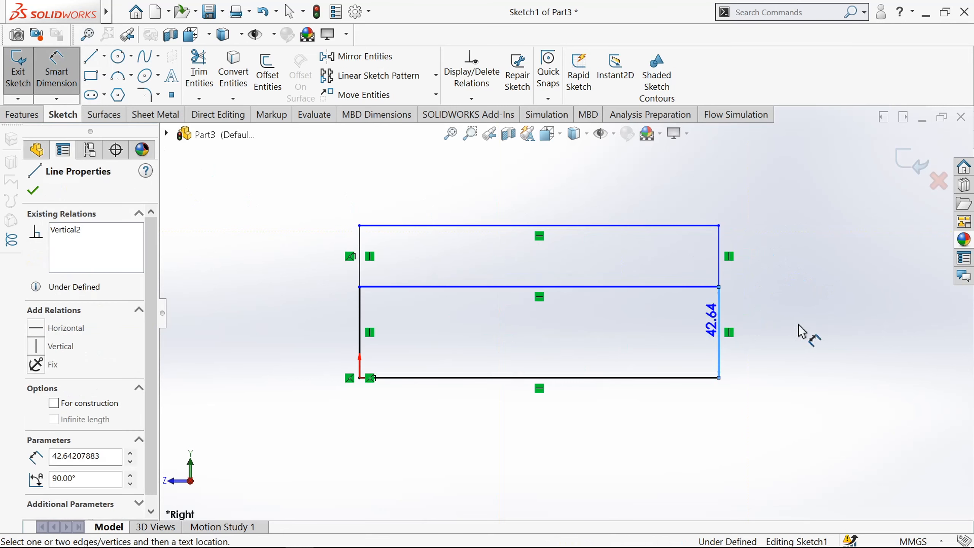
click(808, 332)
text(12)
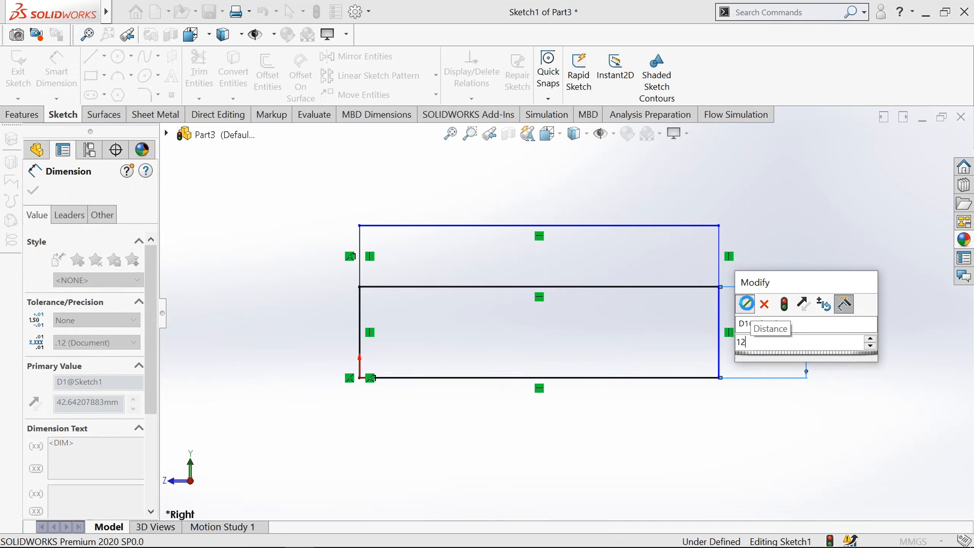
click(745, 304)
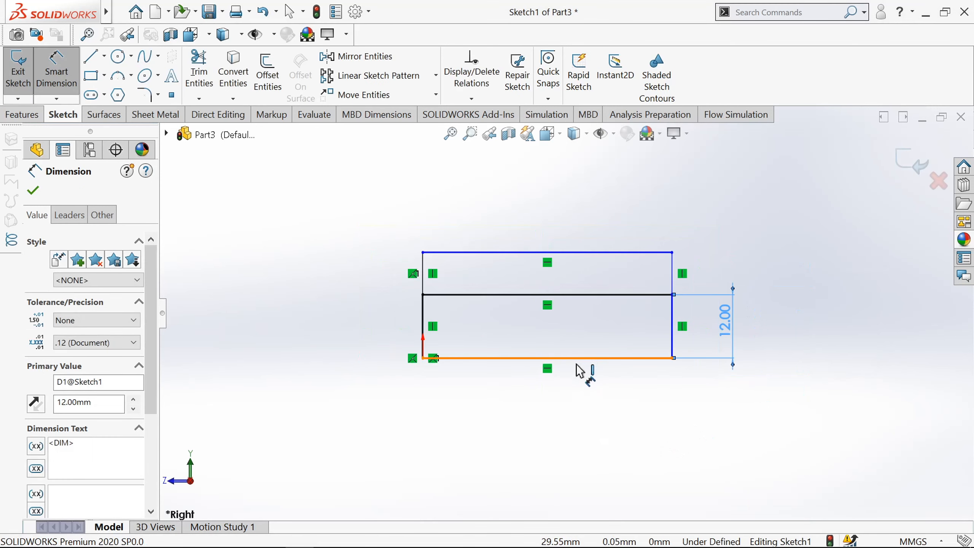
Step: Dimension the bottom edge of the lower rectangle as 75 mm long
click(582, 369)
click(572, 444)
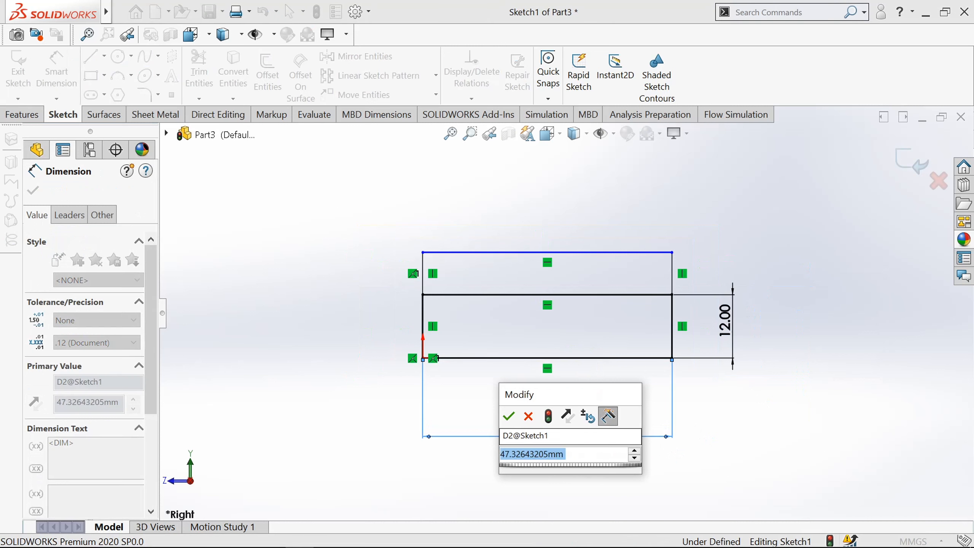
text(75)
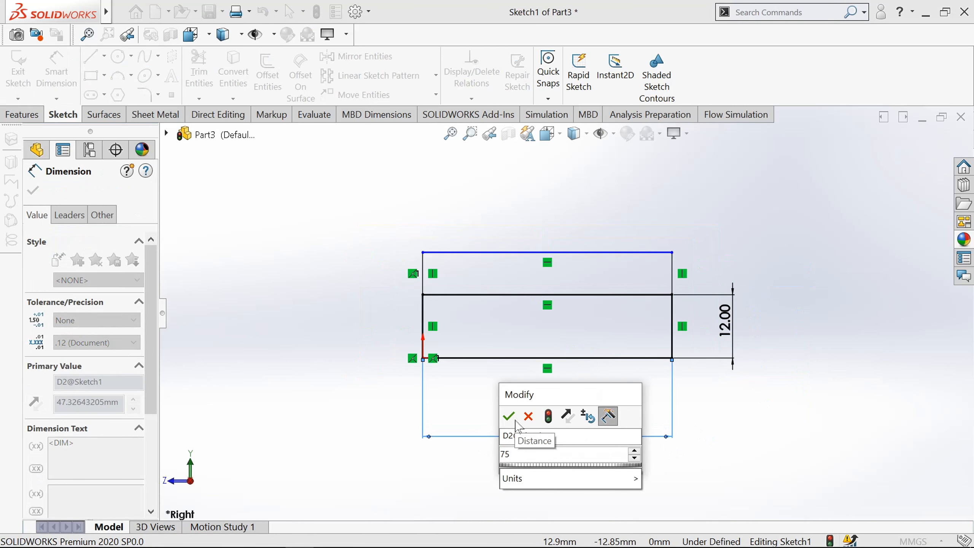
click(514, 419)
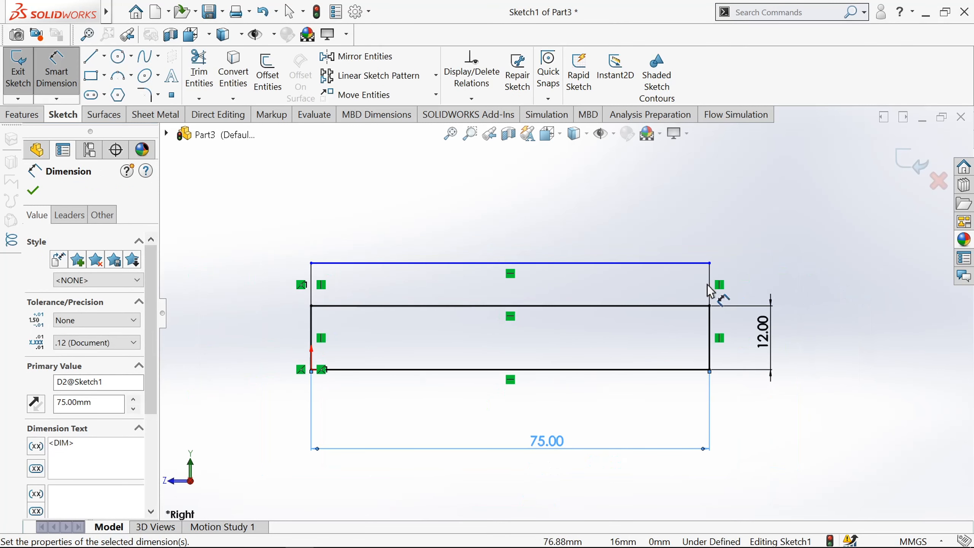
Step: Dimension the height of the upper rectangle as 4 mm on its right edge and finish dimensioning
click(712, 287)
click(778, 285)
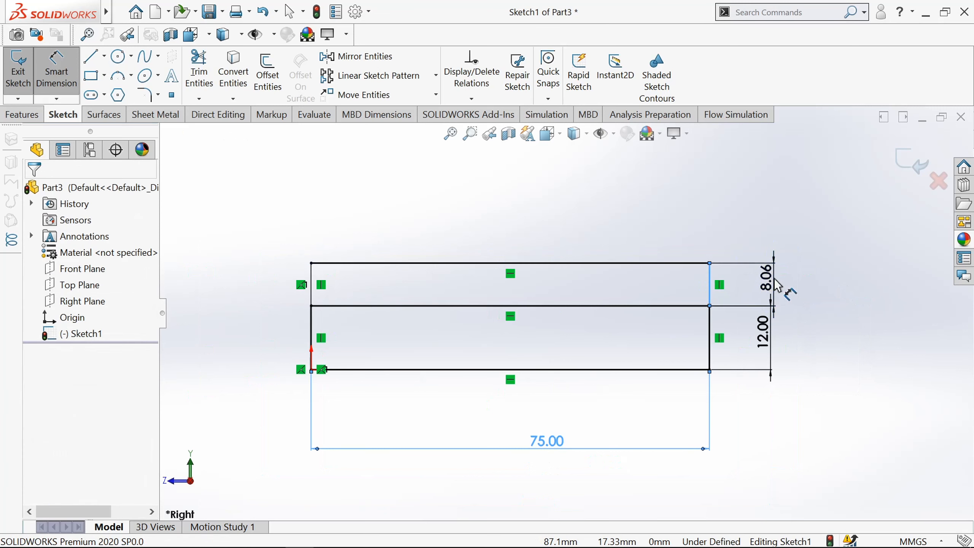
text(4)
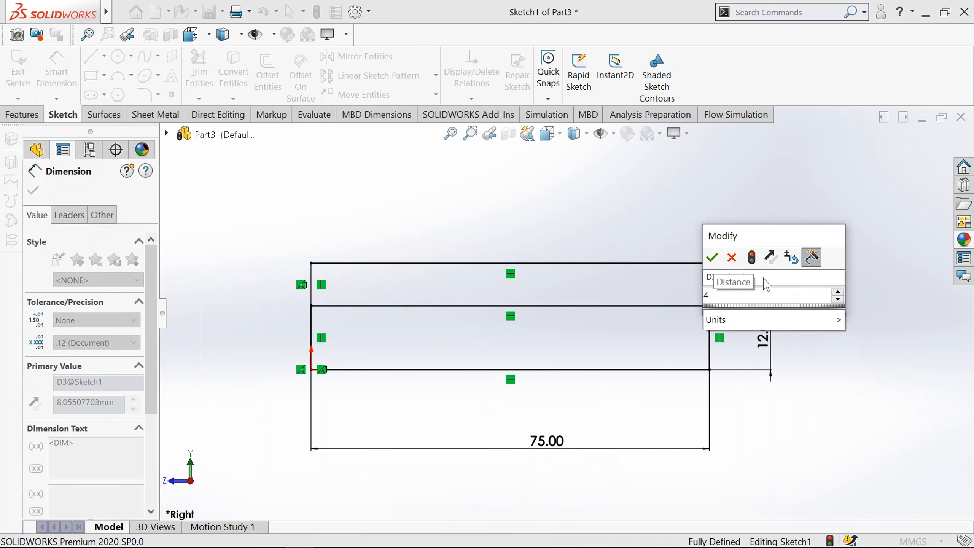
click(720, 258)
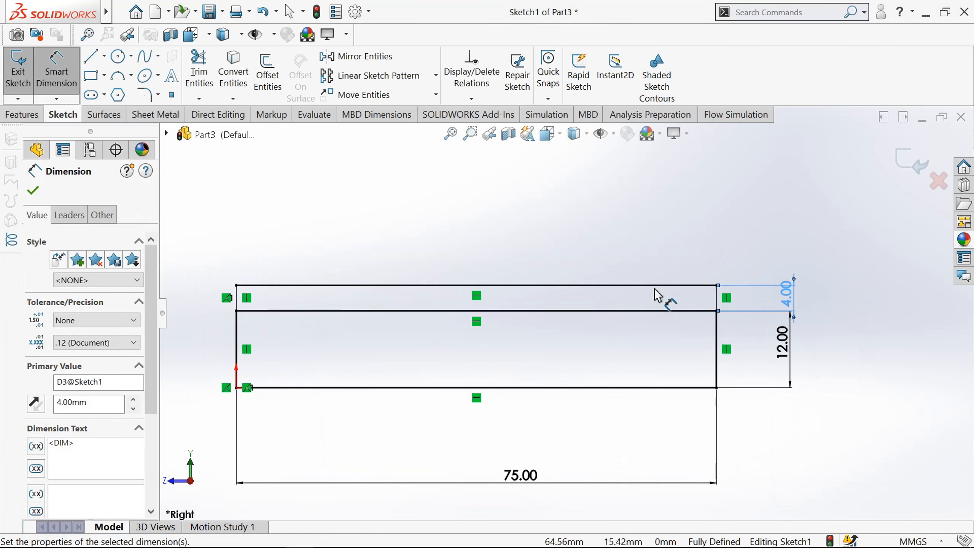
click(33, 190)
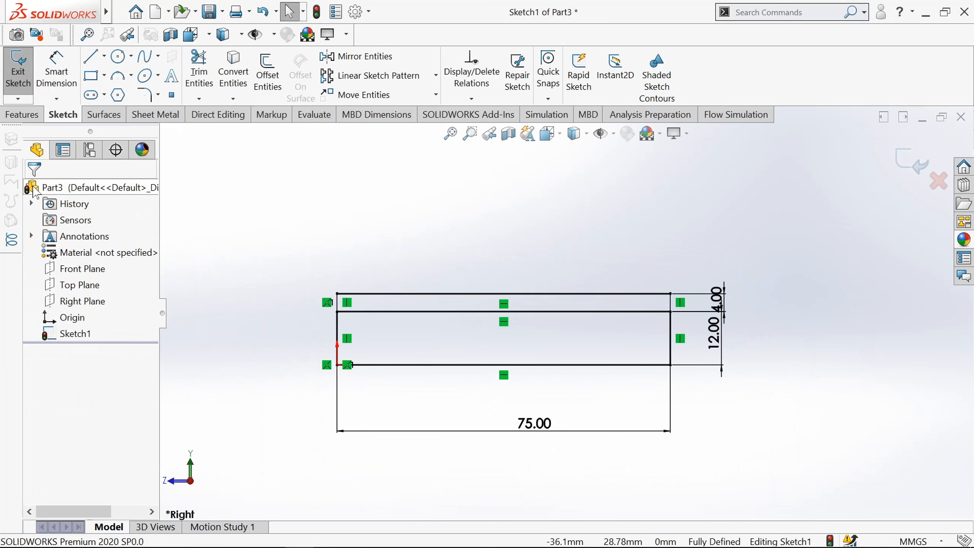
Step: Sketch a vertical line up from the upper rectangle's top-left corner, continued by a 90° tangent arc of about 17.9 mm radius curving right
click(90, 61)
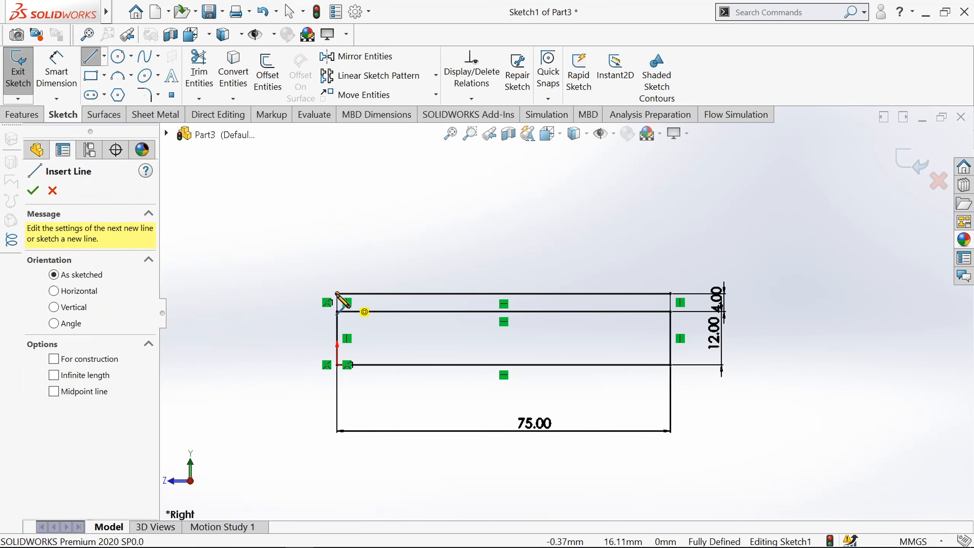
click(337, 293)
scroll(345, 242, up, 3)
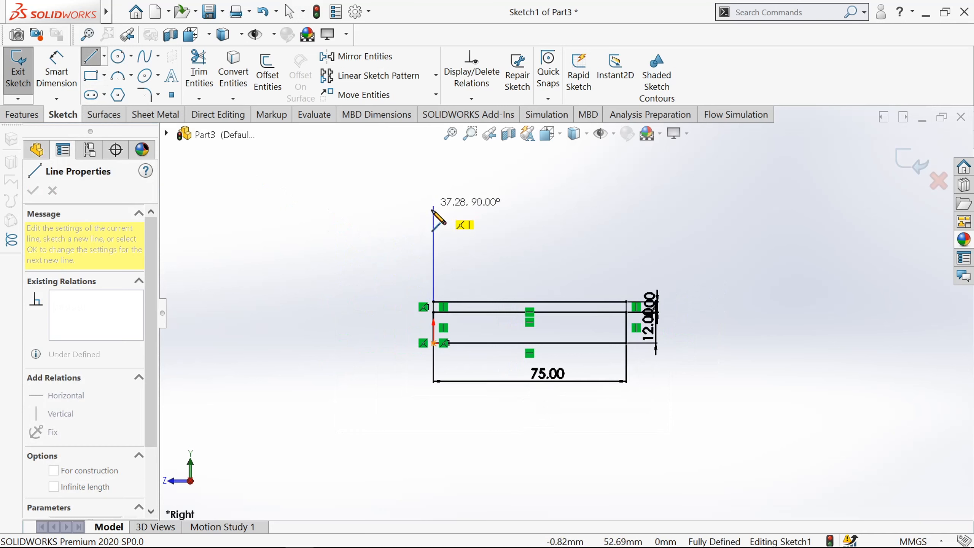
scroll(445, 213, down, 3)
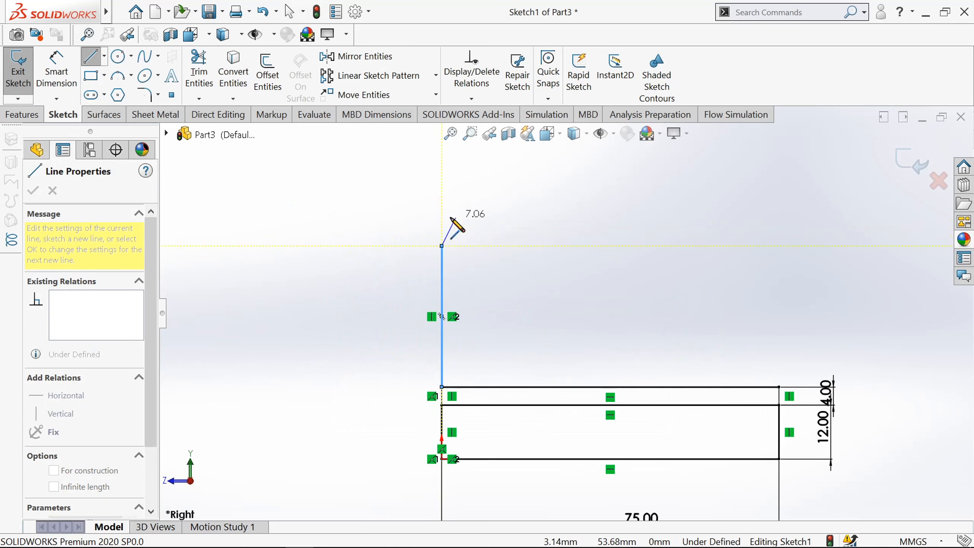
click(441, 245)
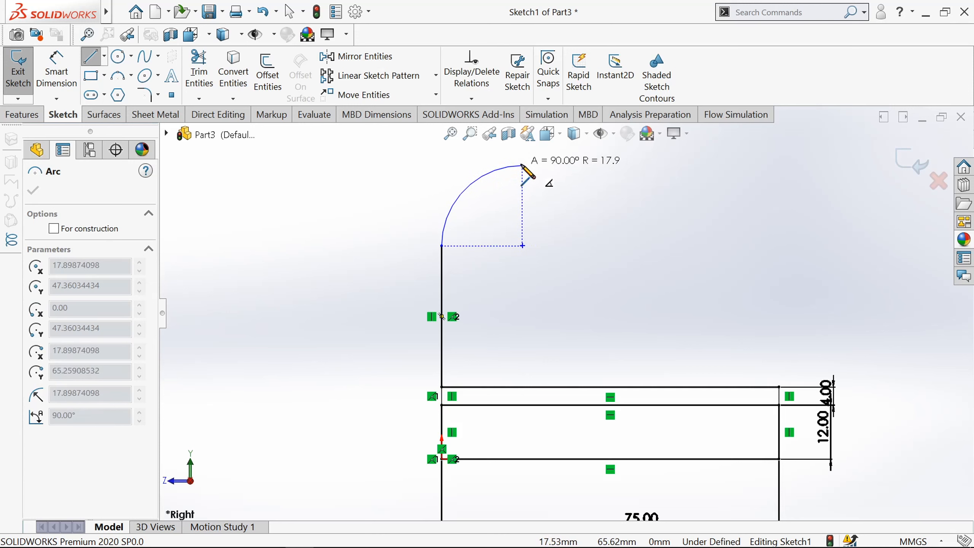
click(522, 166)
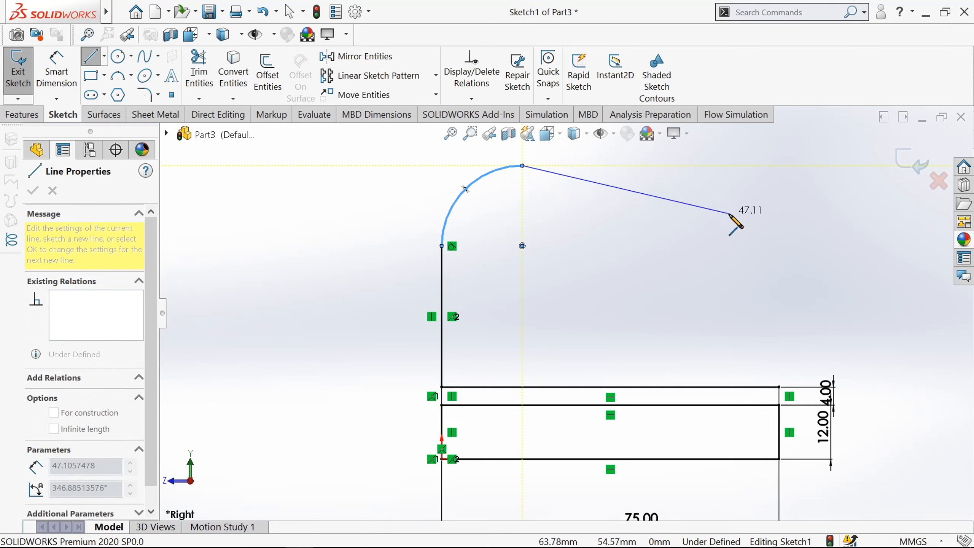
Step: Continue from the arc with a downward-sloping line about 47 mm long, closed by a vertical line down to the rectangles' shared edge
click(727, 213)
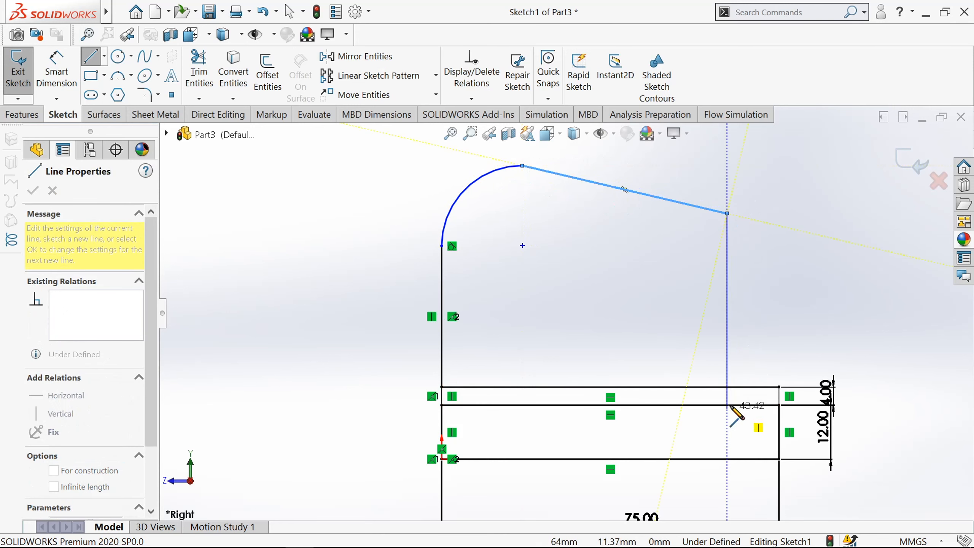
click(727, 405)
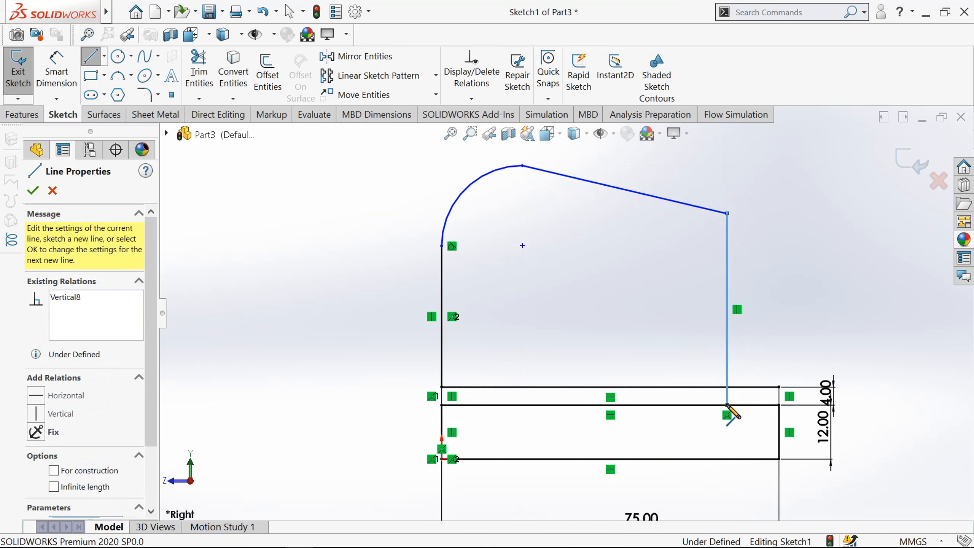
key(Escape)
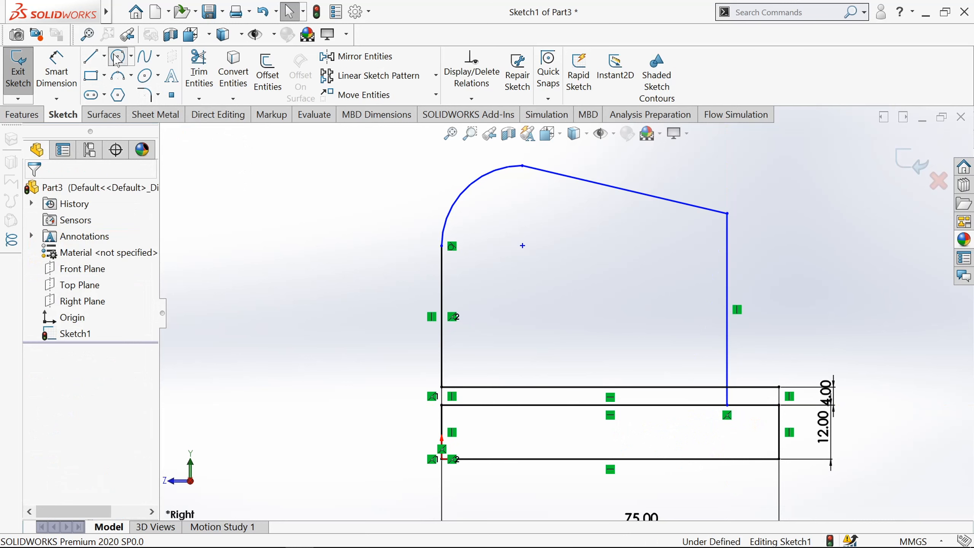
Step: Sketch a circle about 15 mm in diameter centred on the arc's centre point
click(117, 57)
click(522, 246)
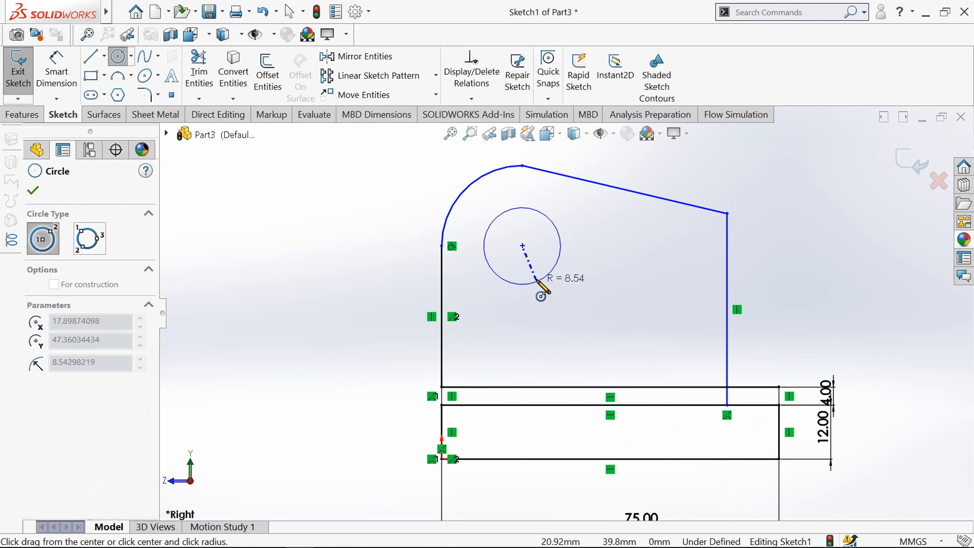
click(535, 277)
click(33, 191)
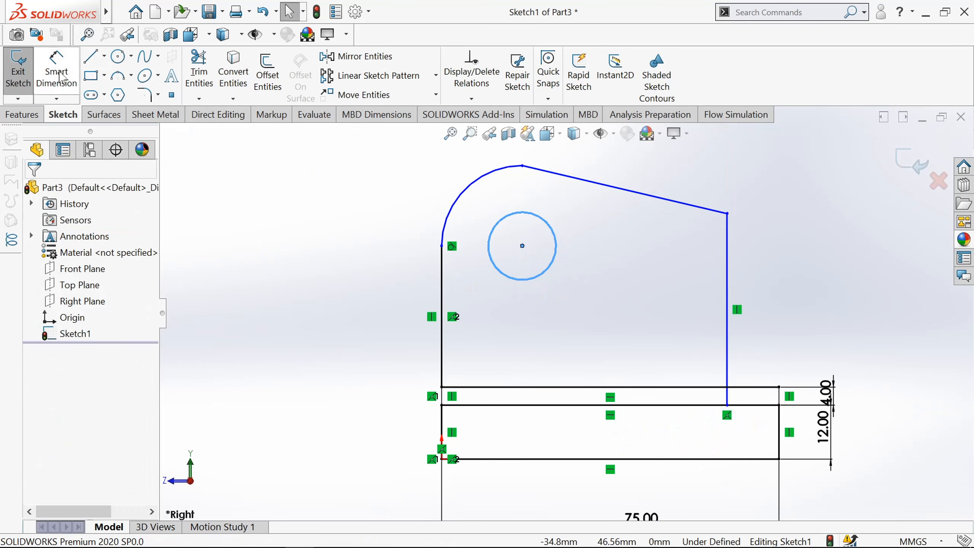
Step: Dimension the radius of the profile's upper-left arc as 20 mm
click(56, 69)
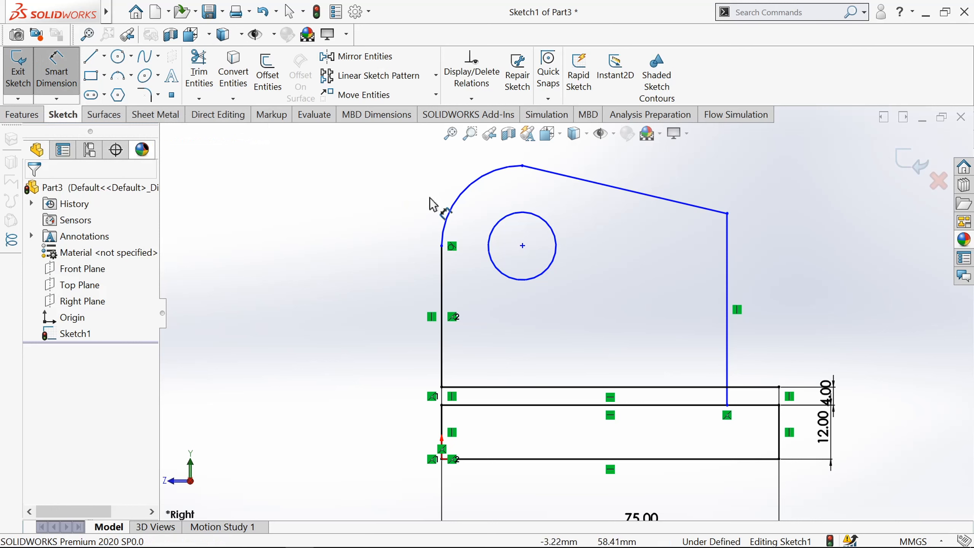
click(468, 195)
click(385, 210)
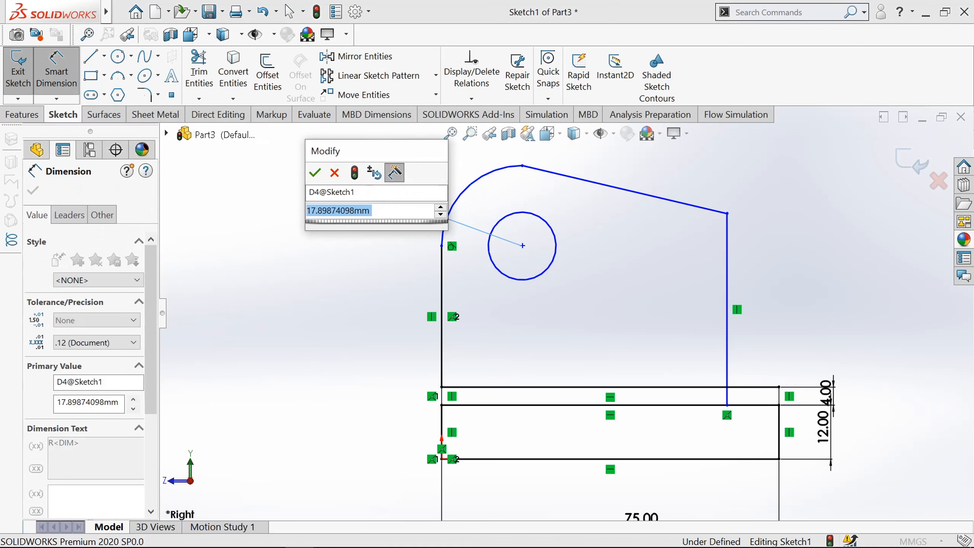
text(20)
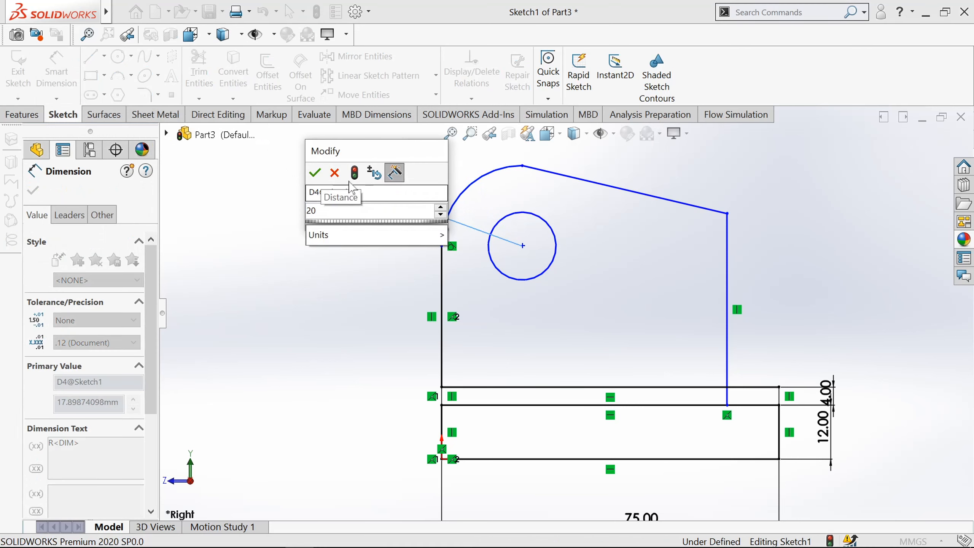
click(319, 174)
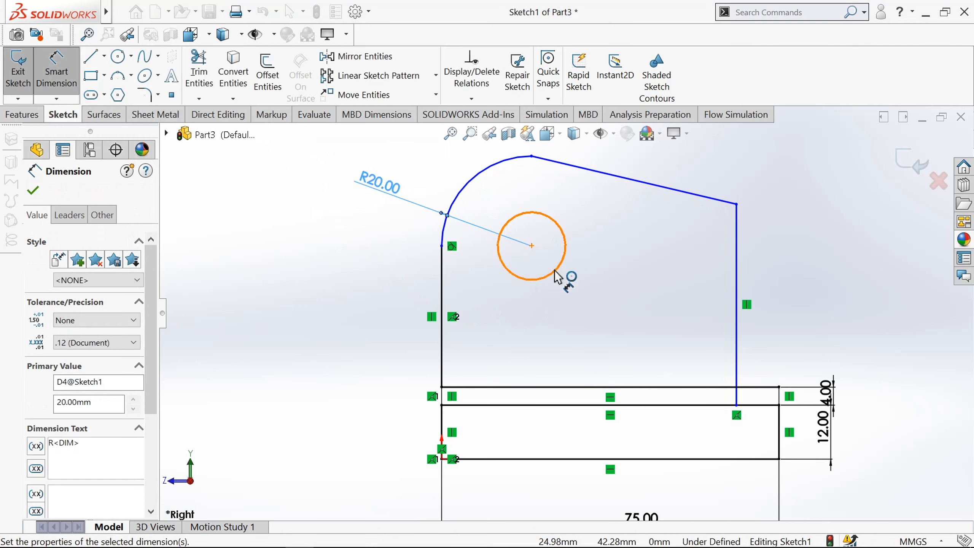
Step: Dimension the diameter of the circle inside the arc as 16 mm
click(561, 277)
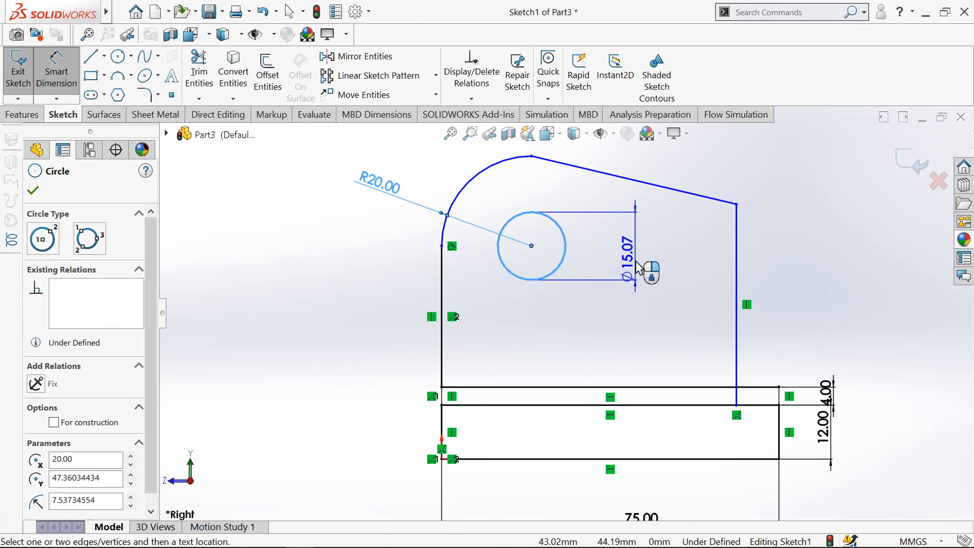
click(637, 268)
text(16)
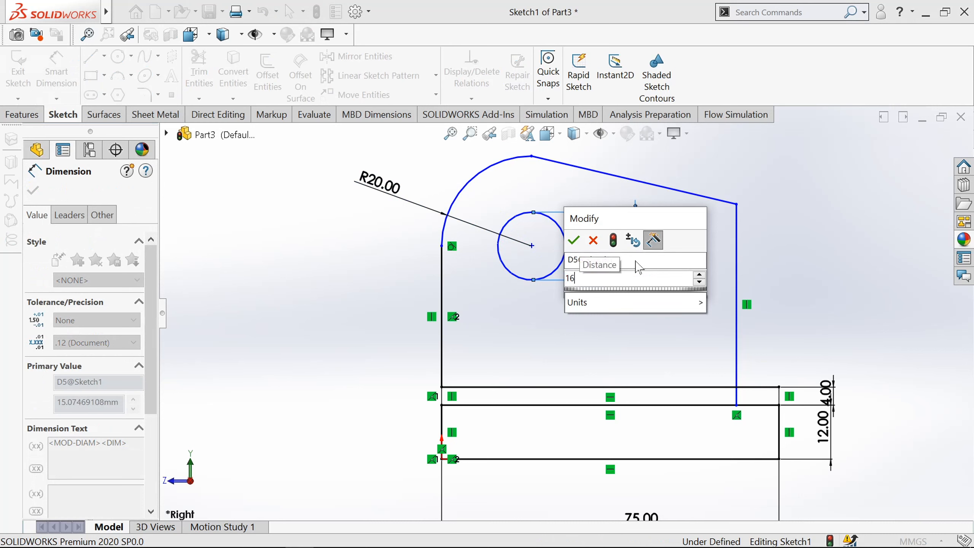
click(575, 240)
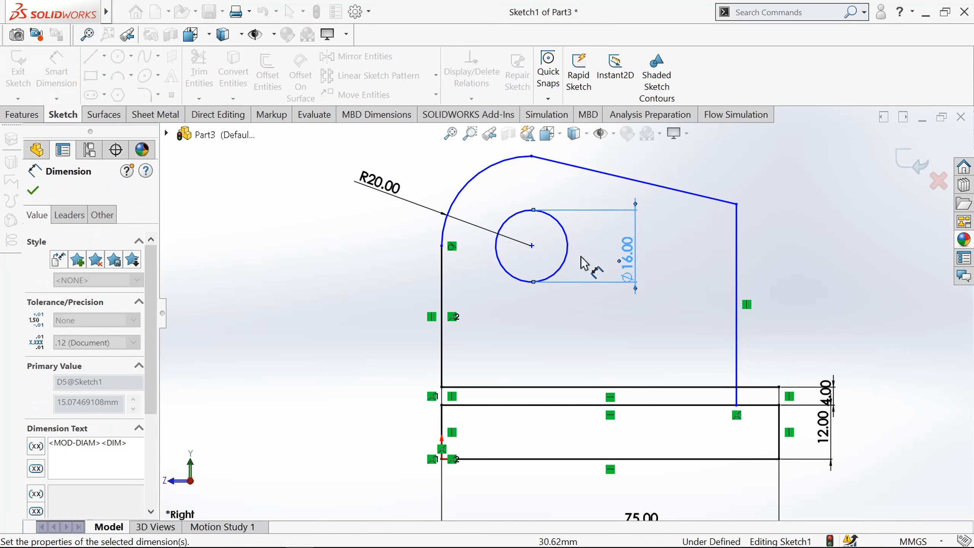
Step: Dimension the profile's right vertical line as 44 mm long, measured down to the rectangles' shared edge
click(736, 307)
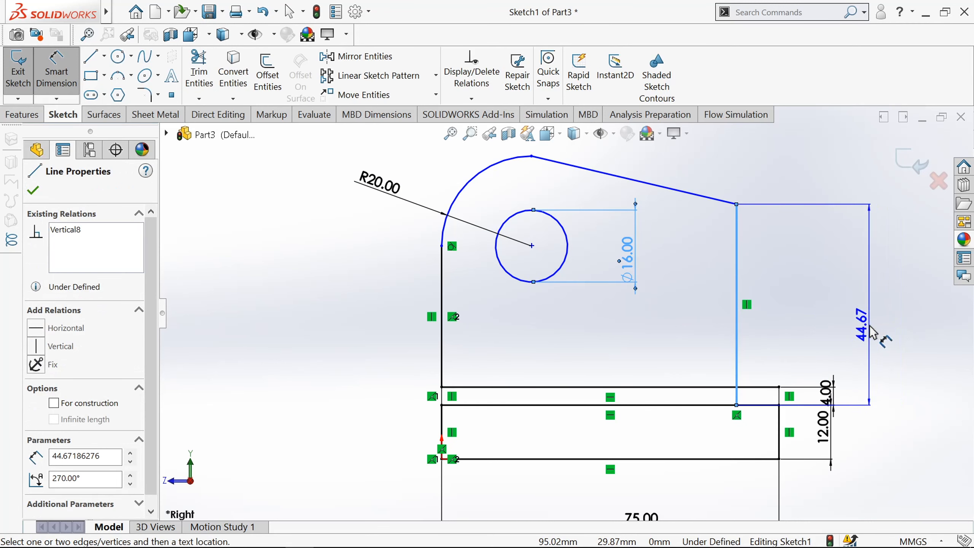
click(872, 332)
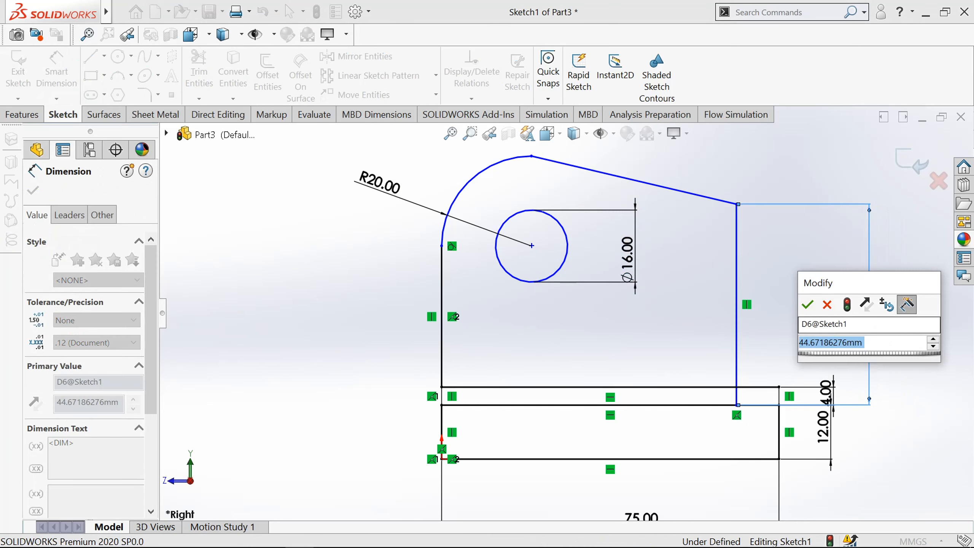
text(44)
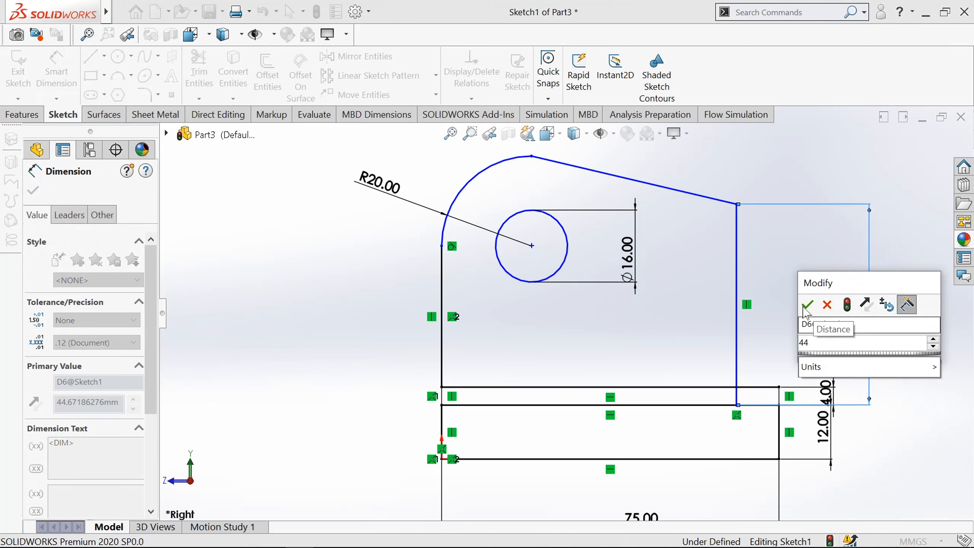
click(807, 306)
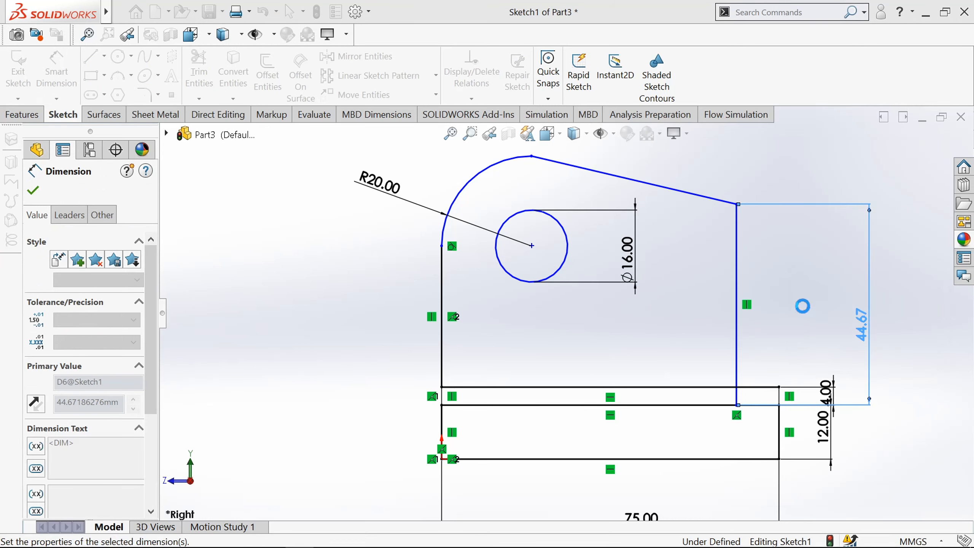
scroll(750, 382, up, 2)
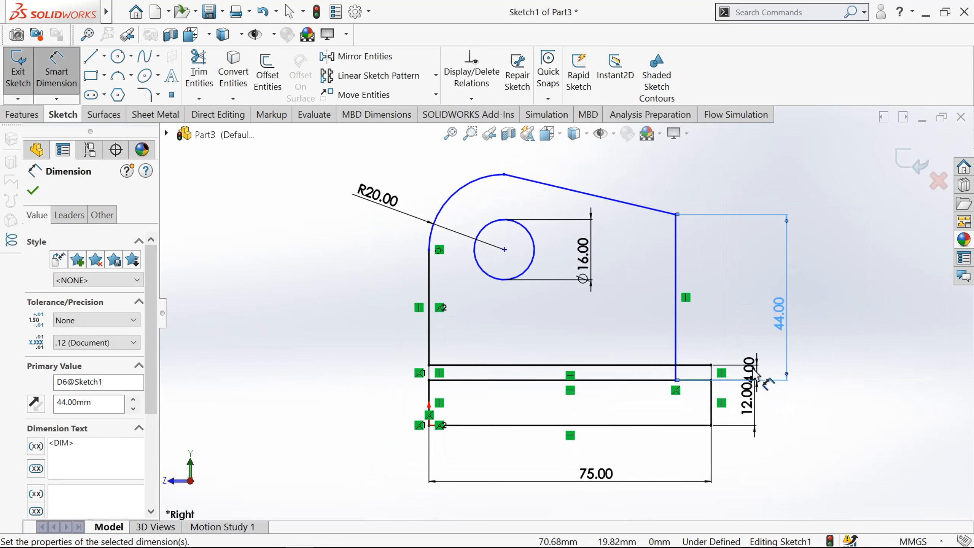
Step: Dimension the horizontal distance between the profile's right vertical line and the base rectangle's right edge as 12 mm
click(675, 336)
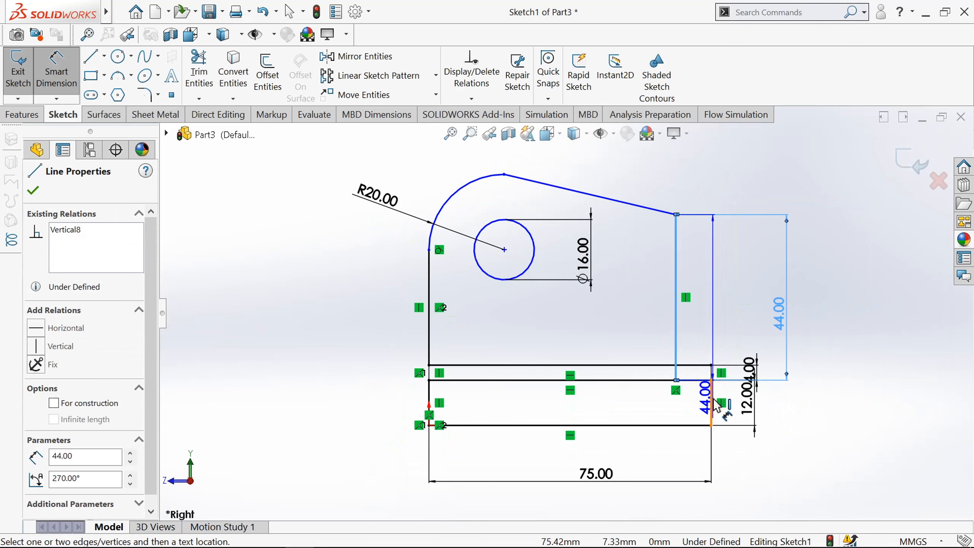
click(712, 403)
click(723, 331)
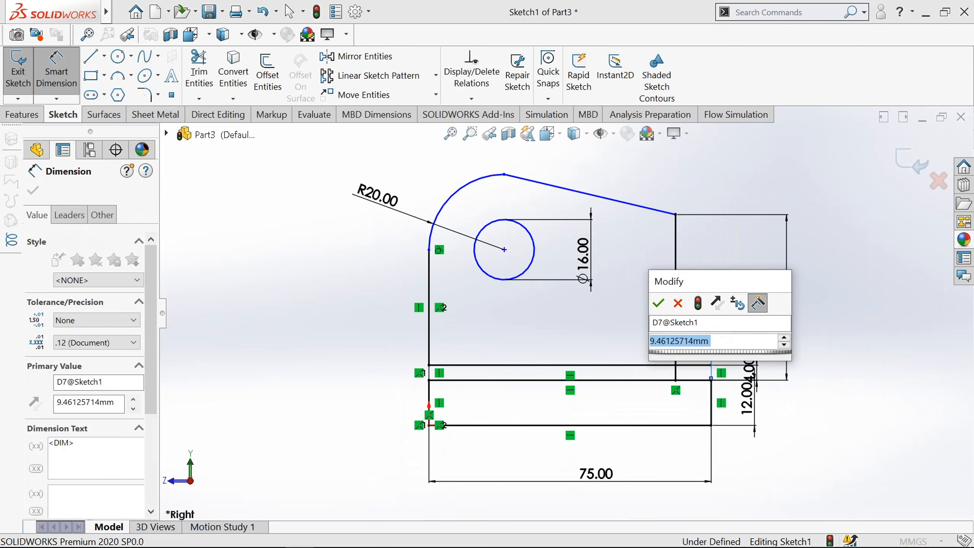
text(12)
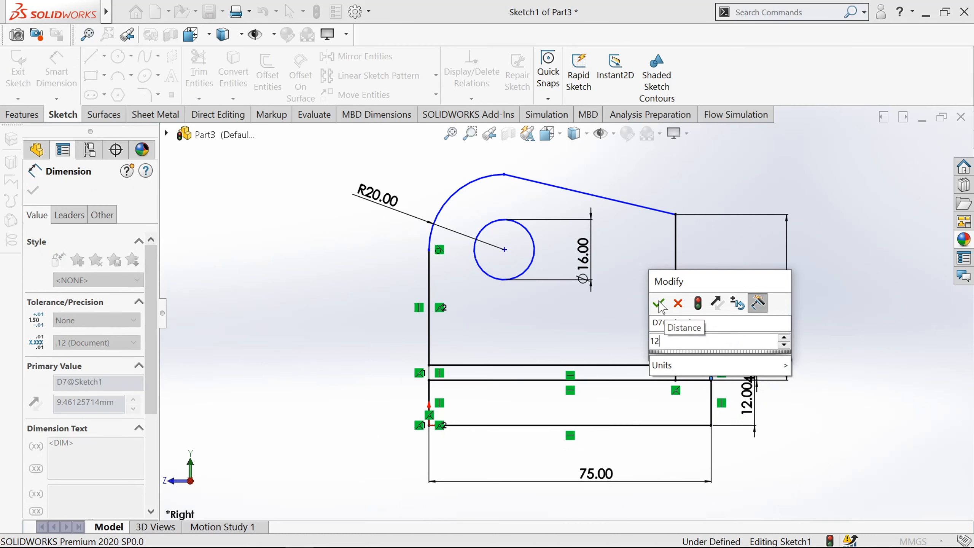
click(659, 304)
scroll(569, 318, down, 2)
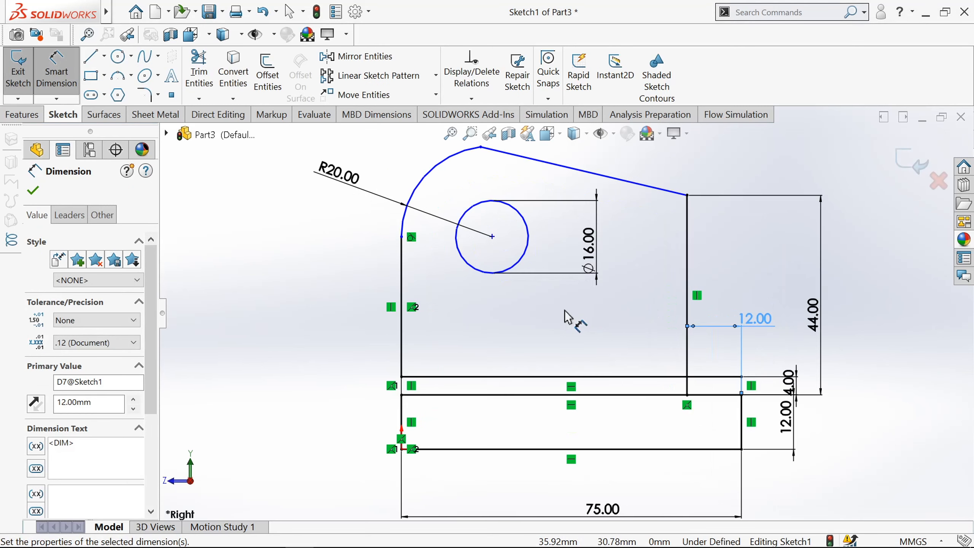
Step: Try to dimension the horizontal distance from the circle's centre to the profile's left vertical line
click(493, 237)
click(401, 282)
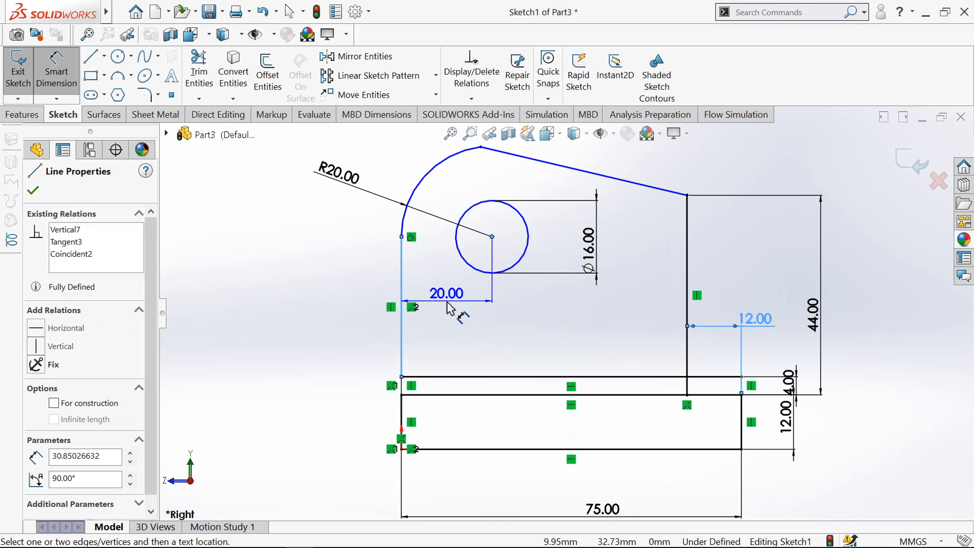
click(456, 306)
click(599, 310)
Step: Add a Tangent relation between the profile's upper-left arc and the sloping top line
scroll(549, 198, down, 2)
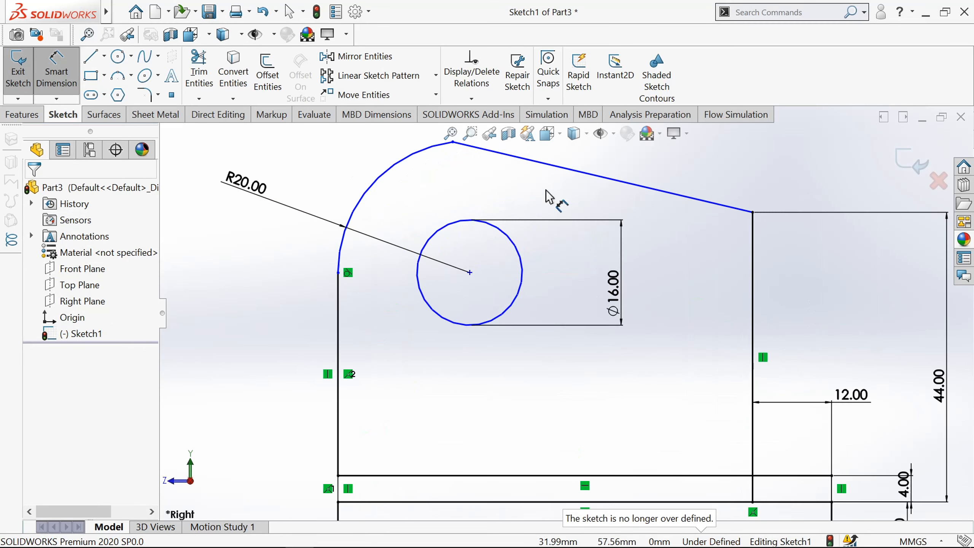
click(57, 73)
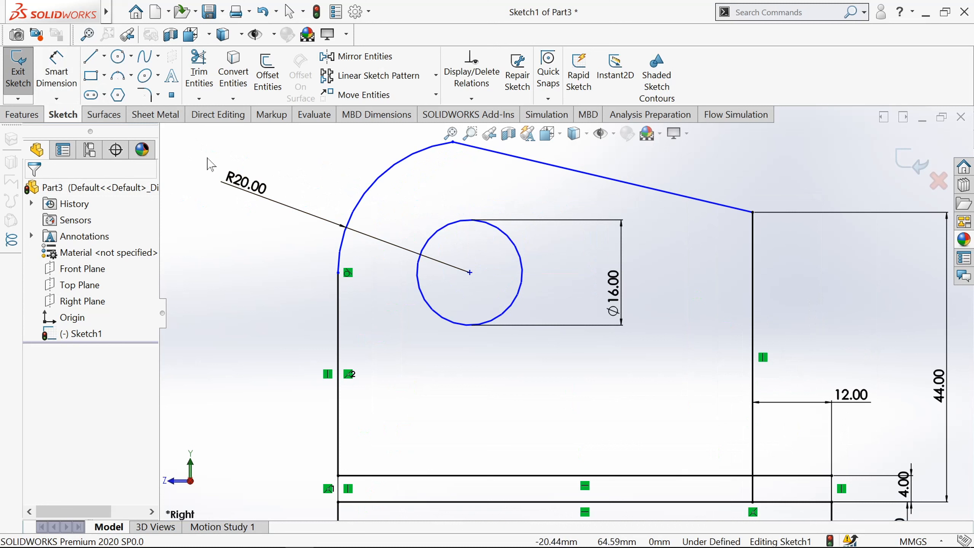
click(529, 167)
ctrl+click(389, 173)
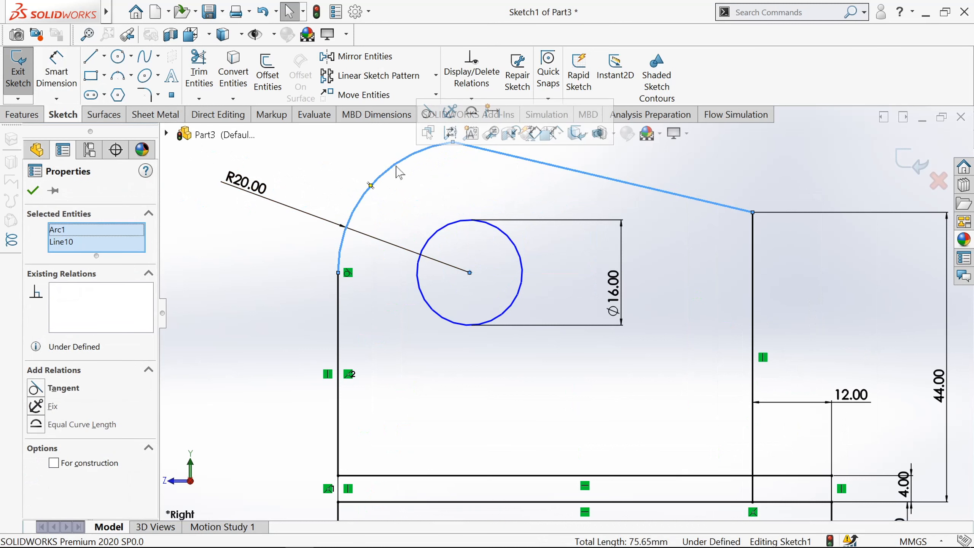
click(426, 120)
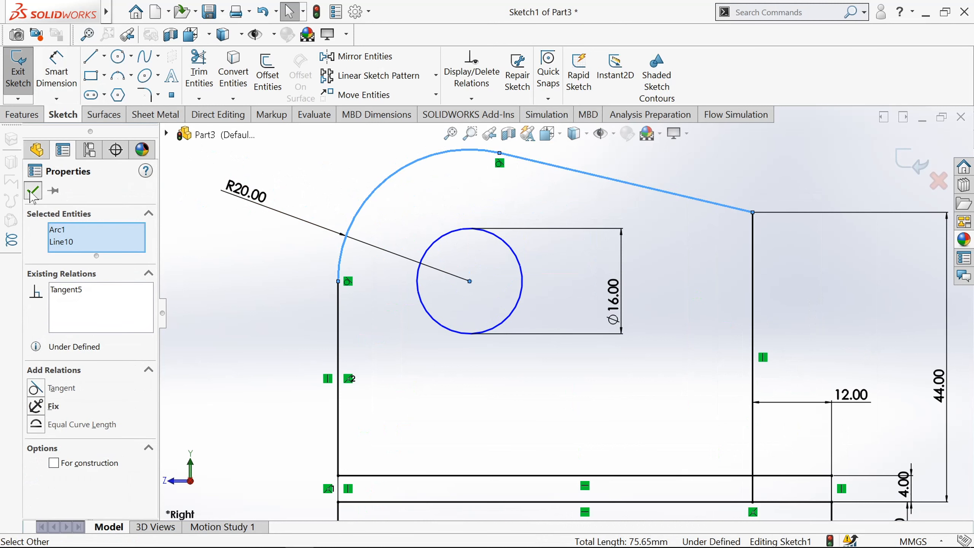
click(32, 191)
Step: Dimension the vertical distance from the circle's centre to the rectangles' shared edge as 44 mm
key(f)
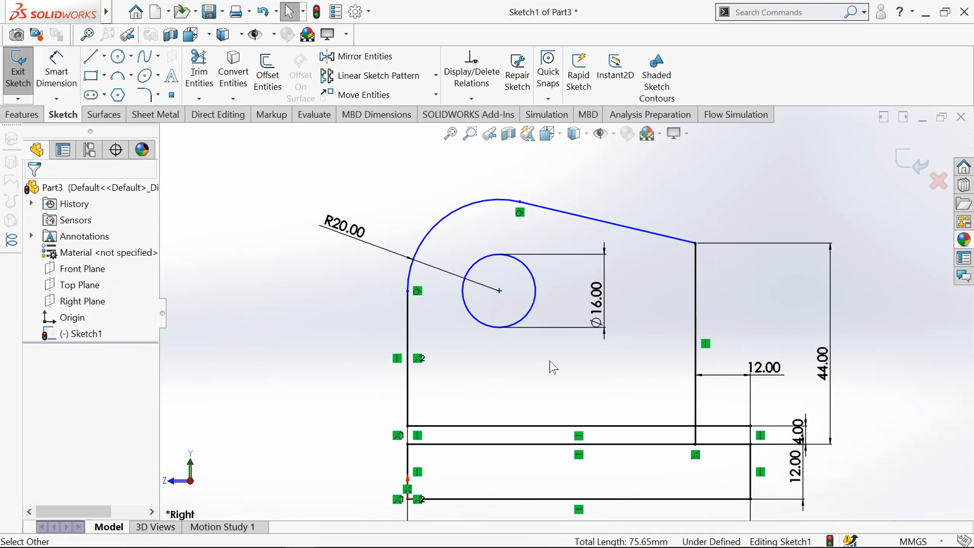
scroll(550, 367, down, 2)
click(56, 73)
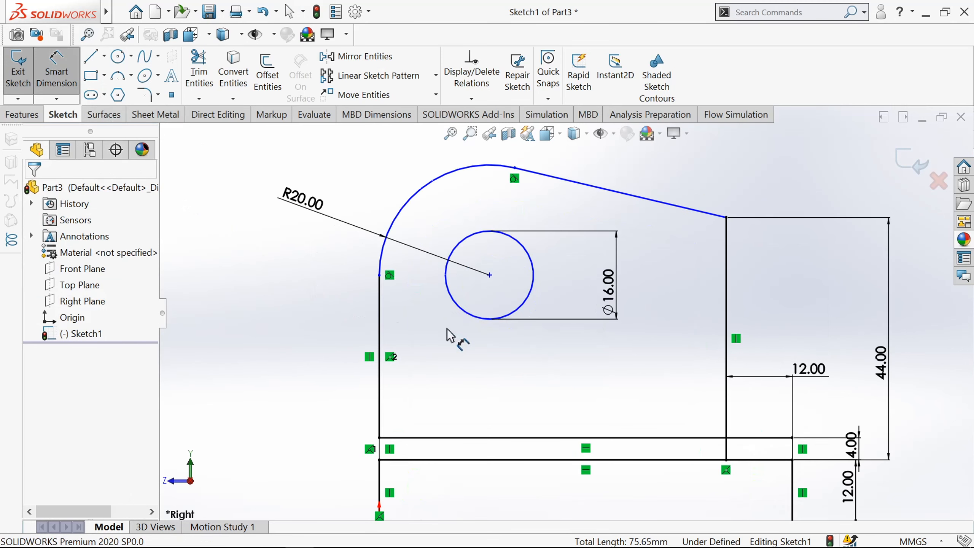
click(490, 276)
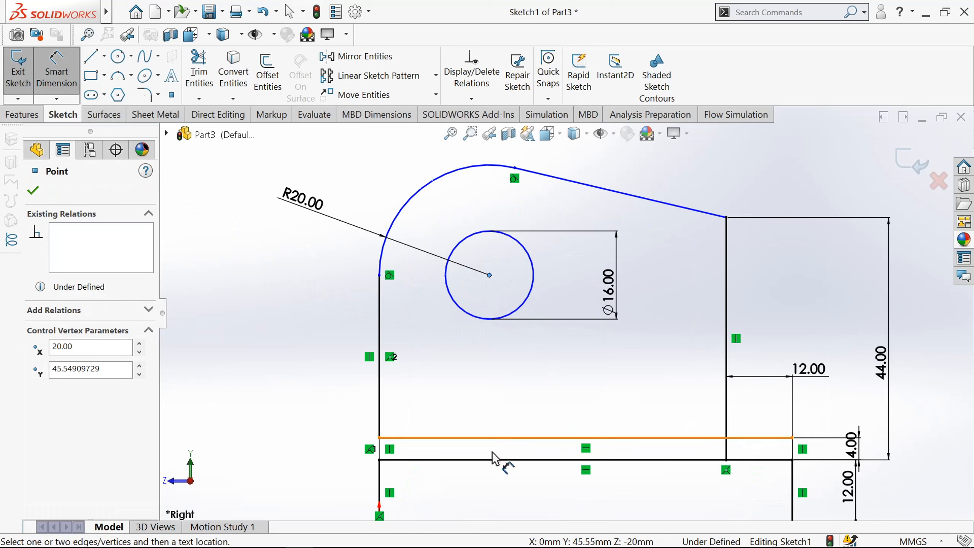
click(498, 460)
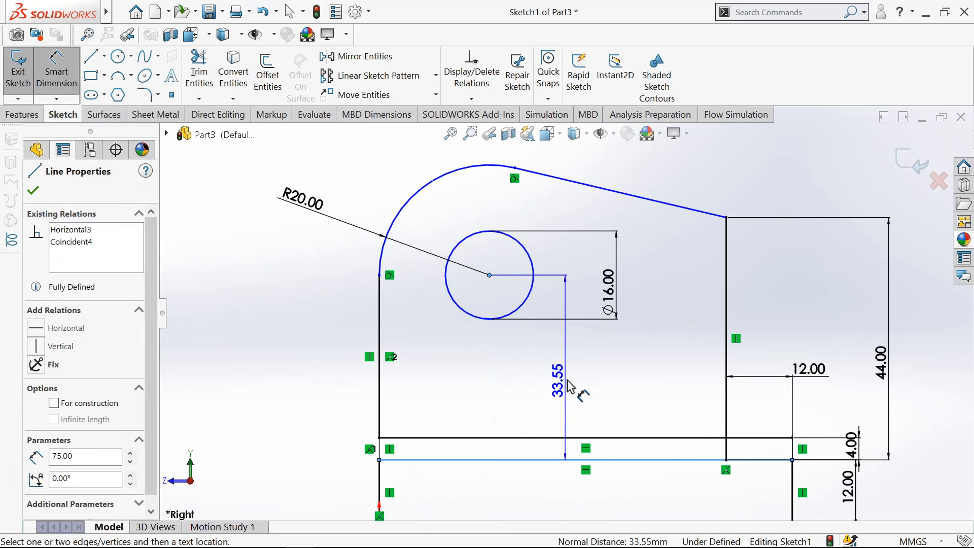
click(579, 383)
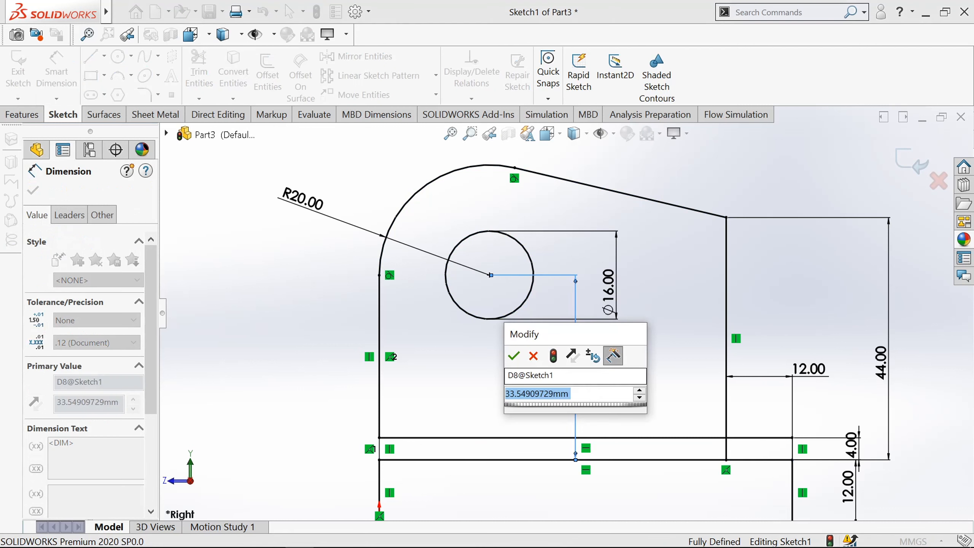
text(44)
key(Return)
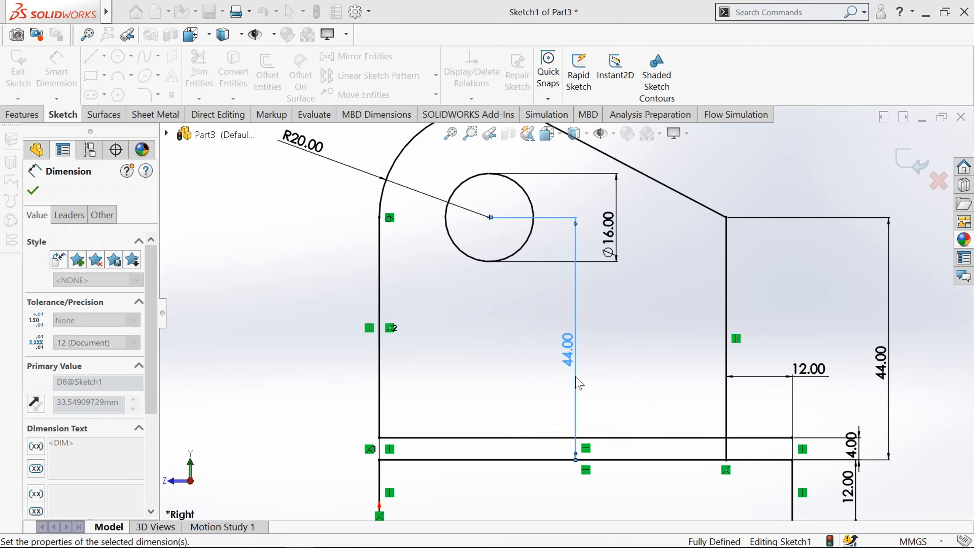
scroll(539, 328, down, 1)
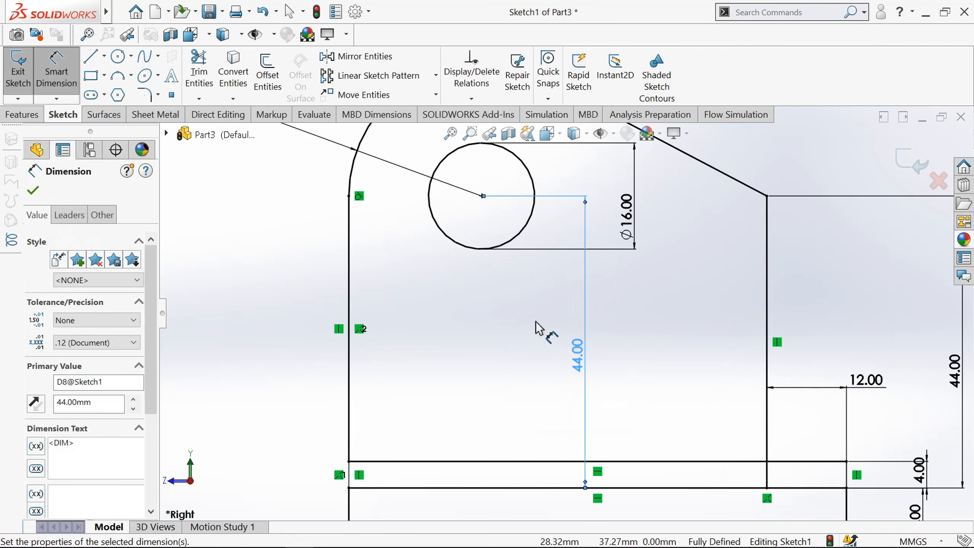
scroll(539, 328, up, 1)
scroll(538, 327, up, 1)
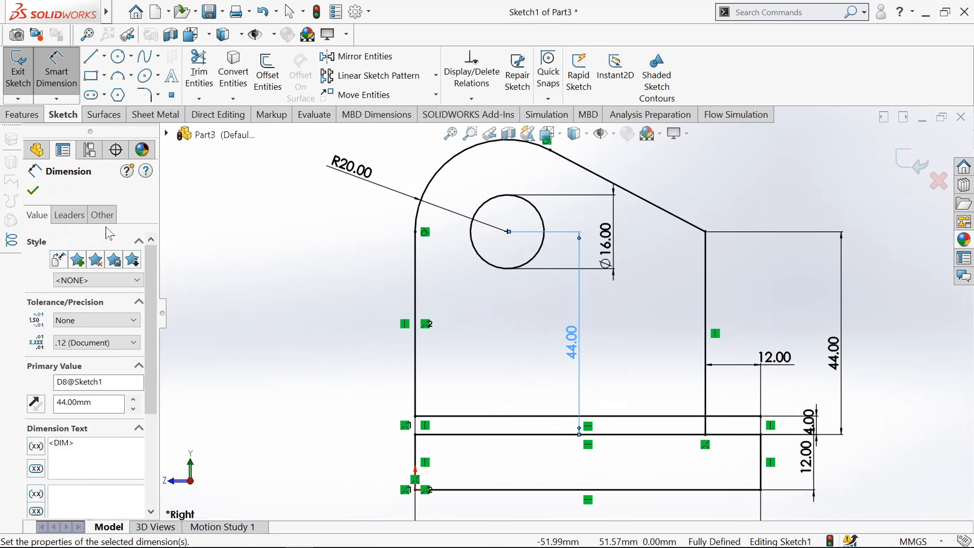
click(33, 191)
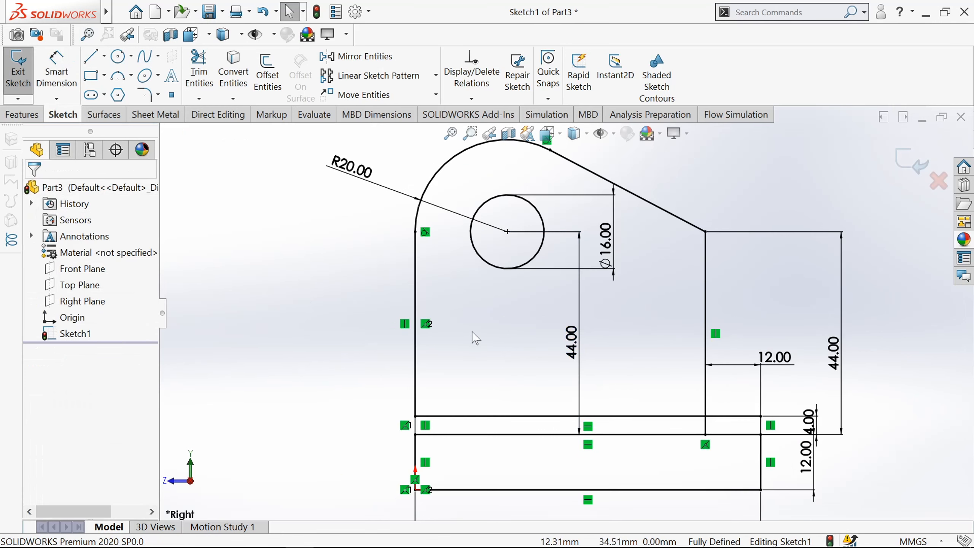
Step: Exit the finished right-plane sketch
scroll(476, 338, up, 1)
scroll(596, 309, down, 1)
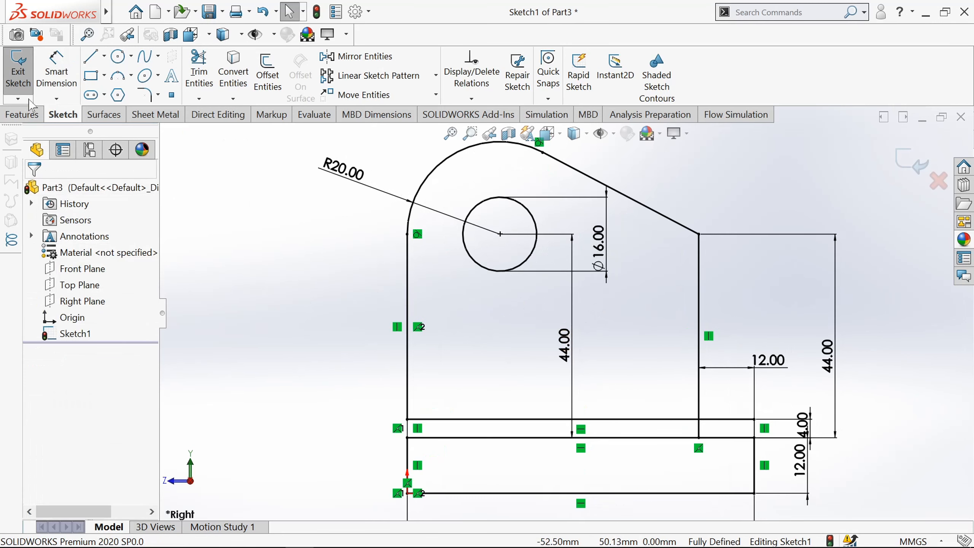
click(18, 75)
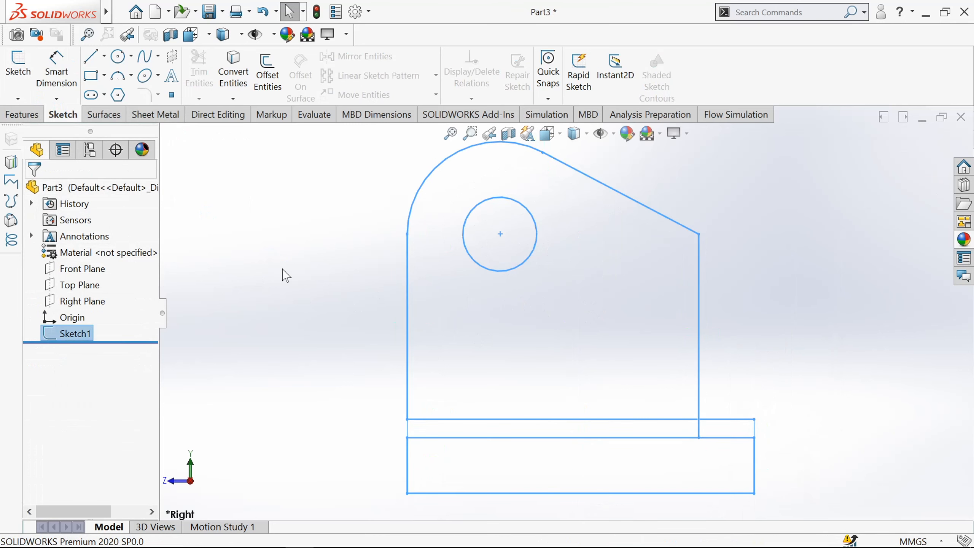
Step: Extrude the lower base rectangle region of the sketch as a boss, Mid Plane, 145 mm deep
key(f)
middle_drag(275, 319, 309, 332)
click(15, 111)
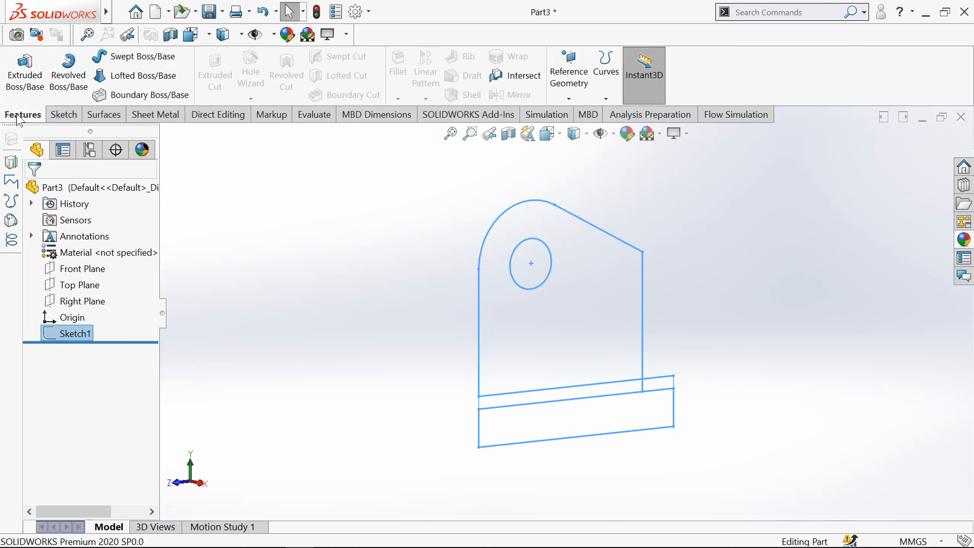
click(24, 74)
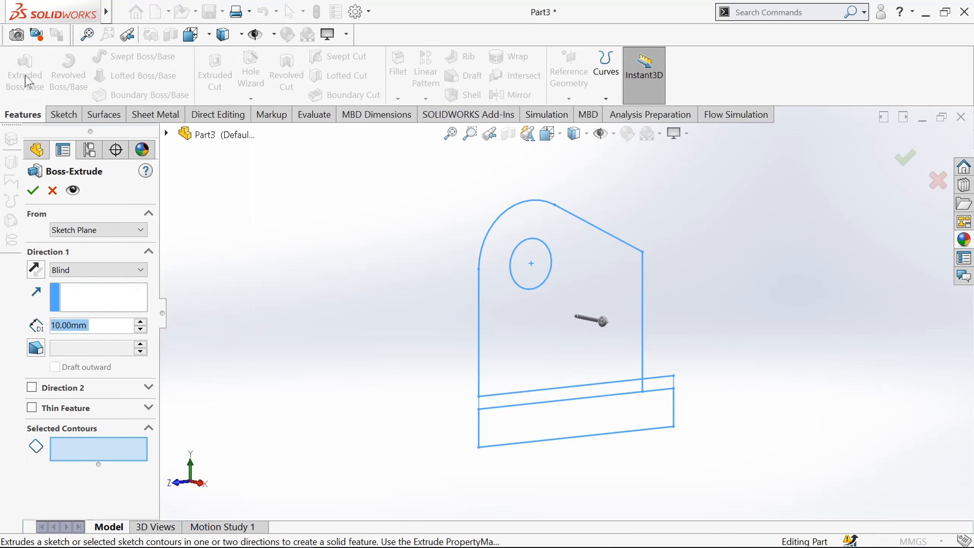
click(535, 425)
click(77, 270)
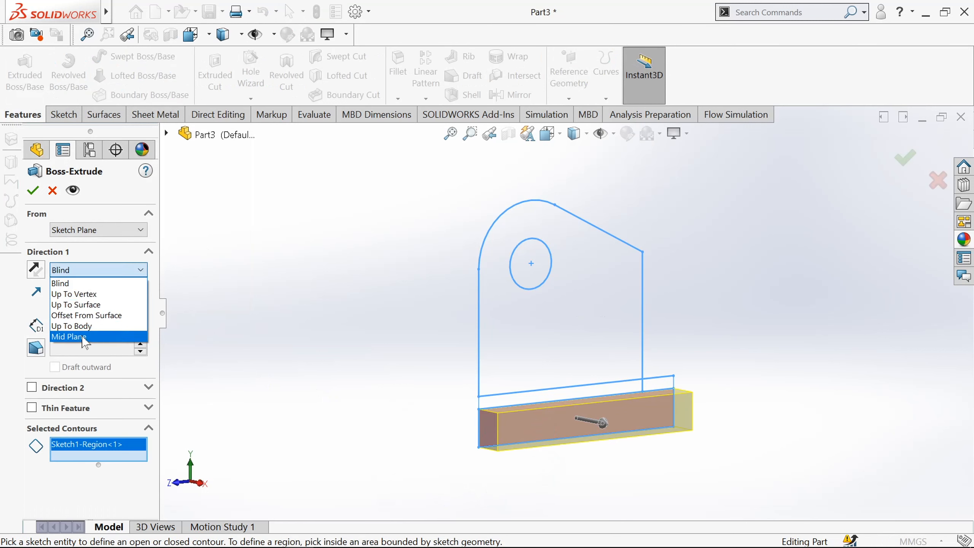
click(72, 338)
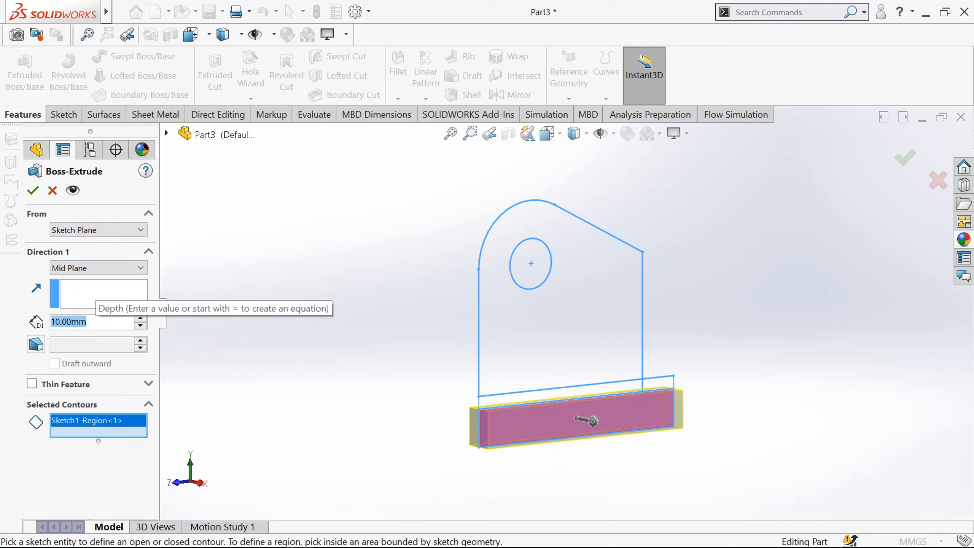
text(145)
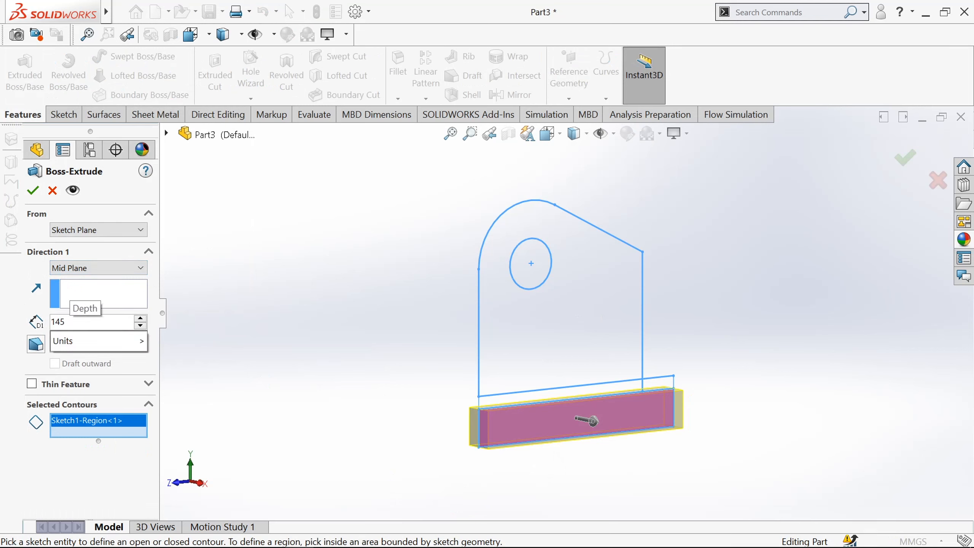
key(Return)
click(33, 190)
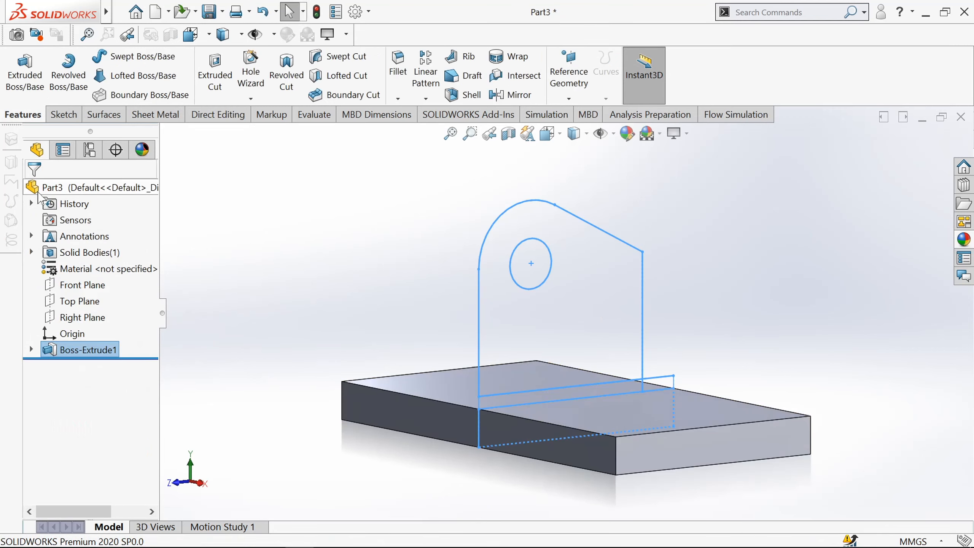
Step: Extrude the thin strip region of Sketch1 beneath the upright profile as a boss, Mid Plane, 20 mm deep
click(26, 71)
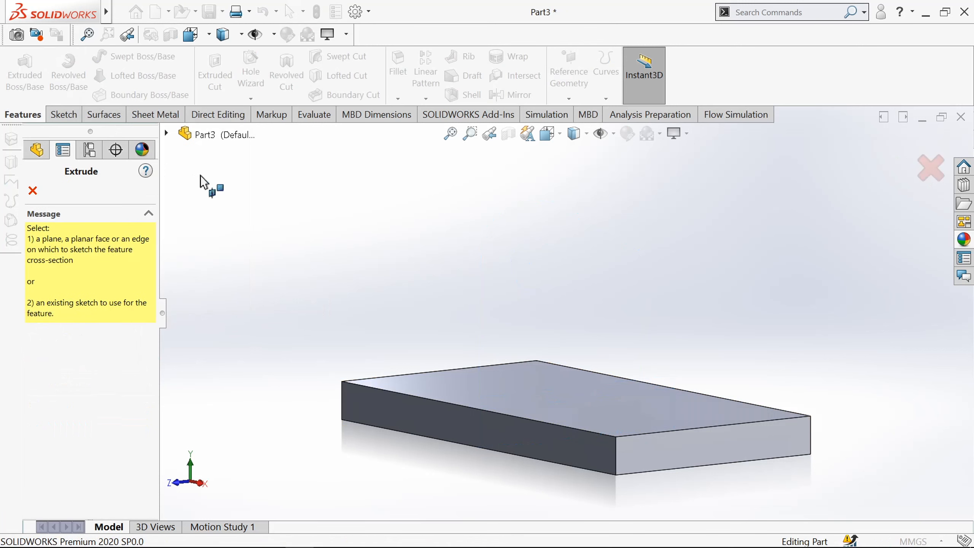
click(166, 134)
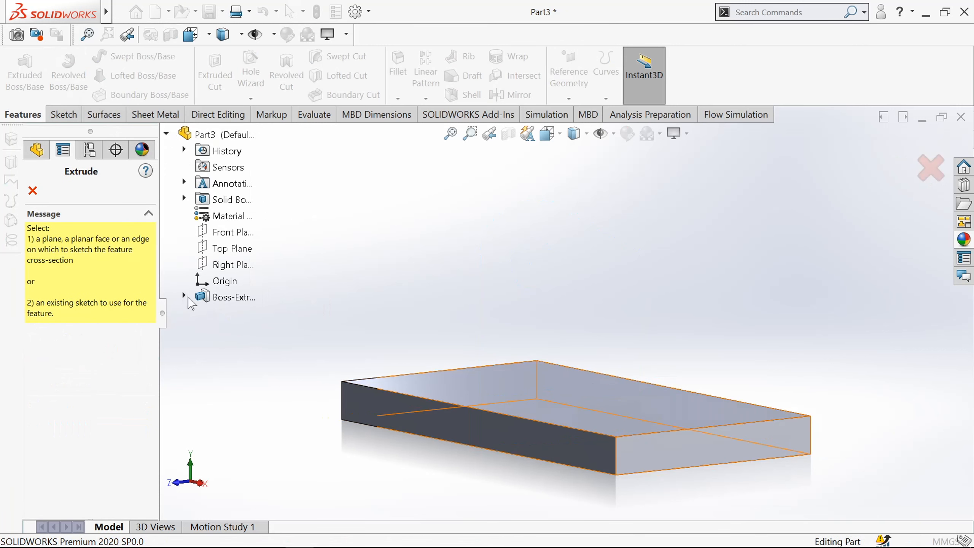
click(184, 296)
click(235, 313)
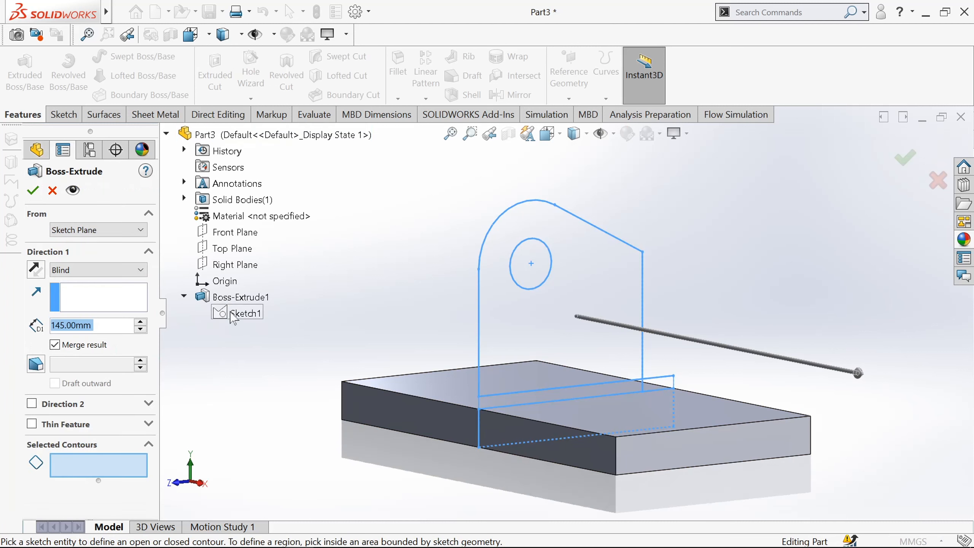
click(507, 409)
click(97, 270)
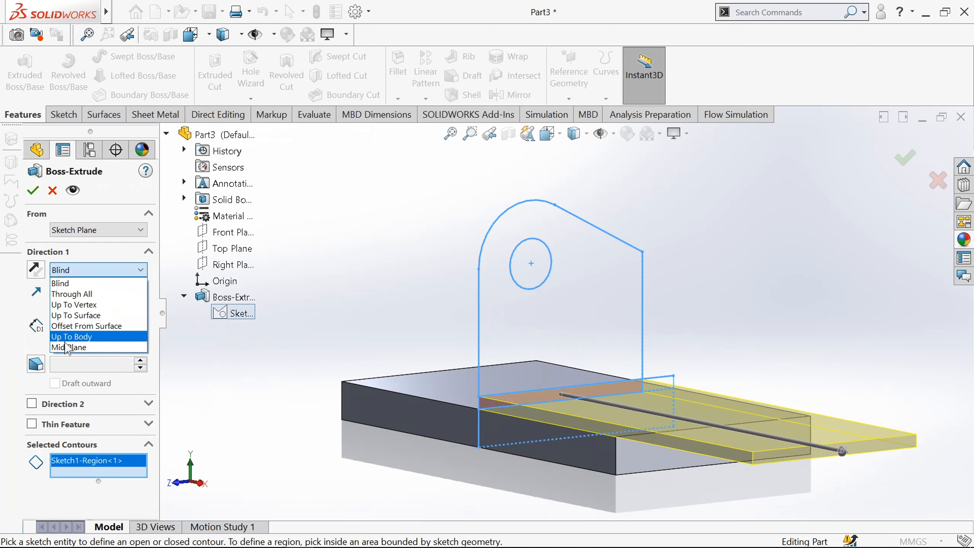
click(75, 346)
text(20)
key(Return)
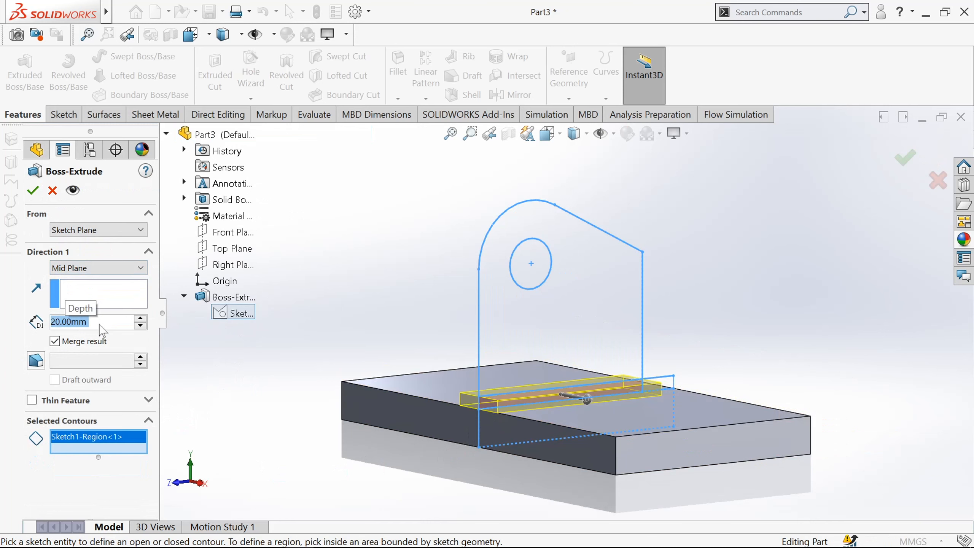
click(38, 191)
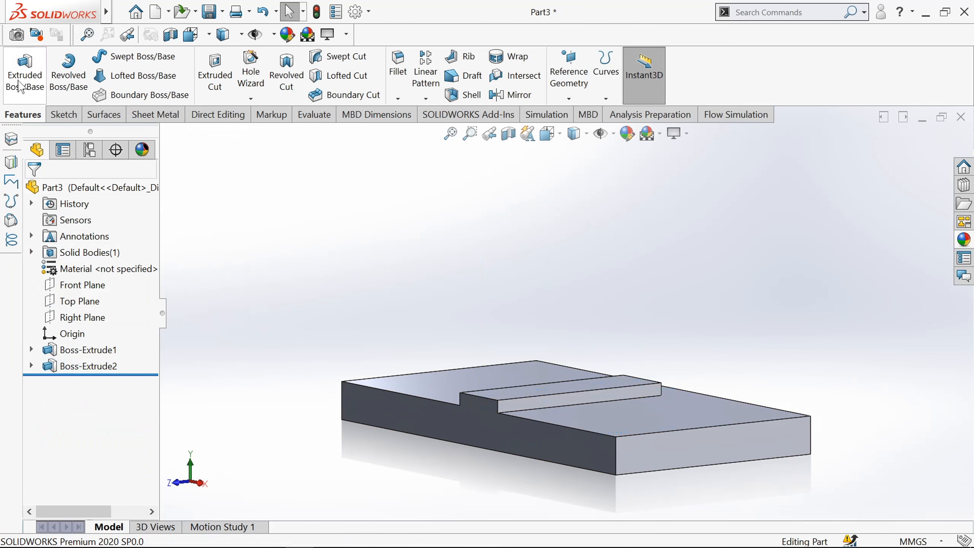
Step: Start a boss extrusion of Sketch1 using the upright holed profile and the thin strip region beneath it
click(21, 90)
click(226, 312)
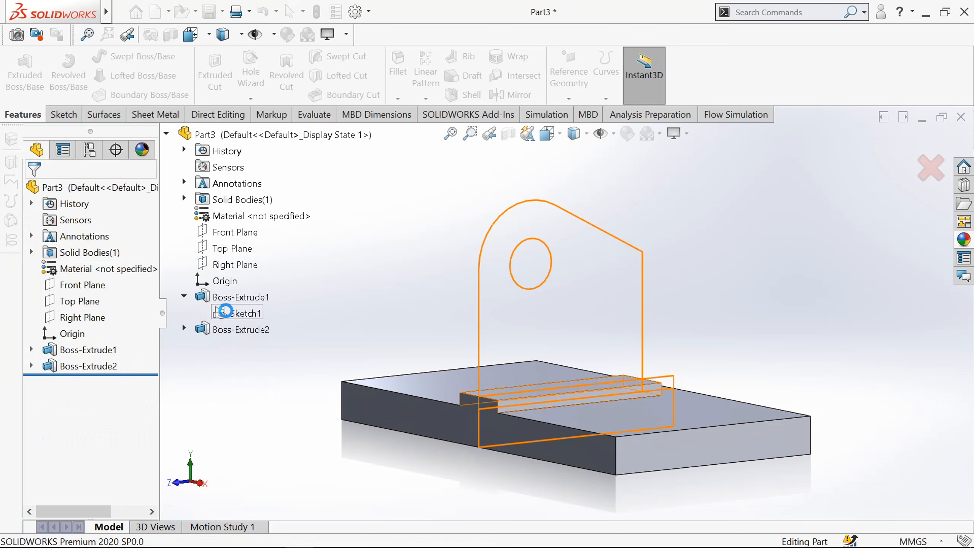
click(531, 349)
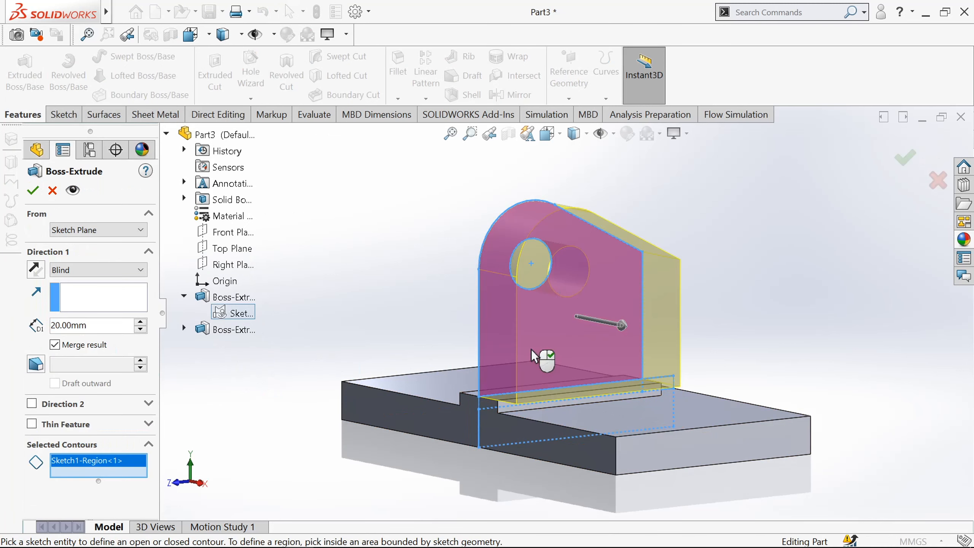
scroll(531, 349, down, 2)
click(469, 420)
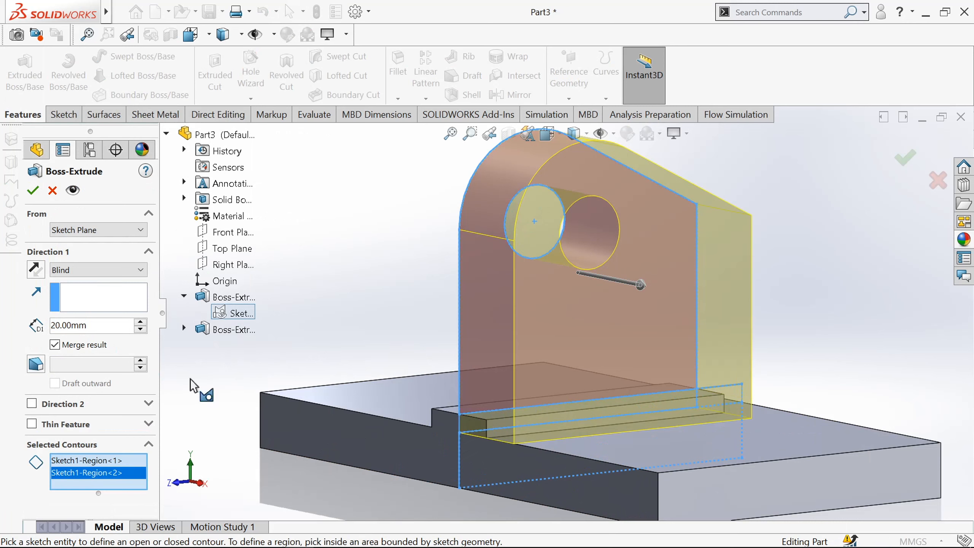
Step: Start the upright's extrusion at a 10 mm offset from the sketch plane and extrude it Blind 12 mm
click(99, 231)
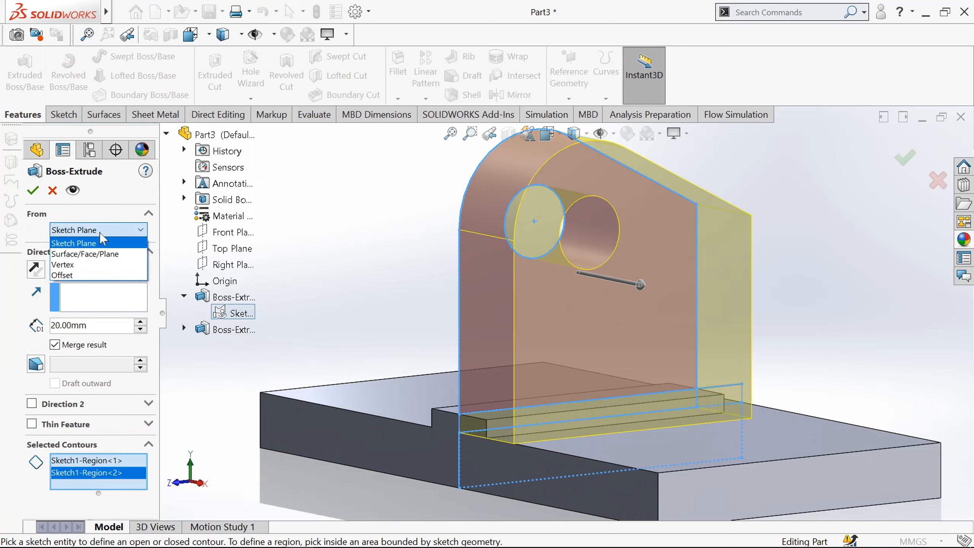
click(81, 274)
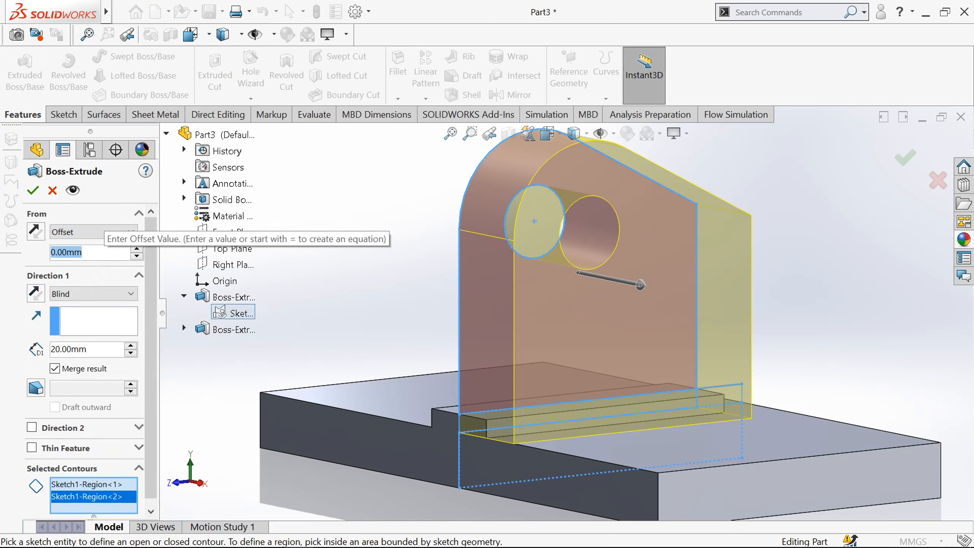
text(10)
key(Return)
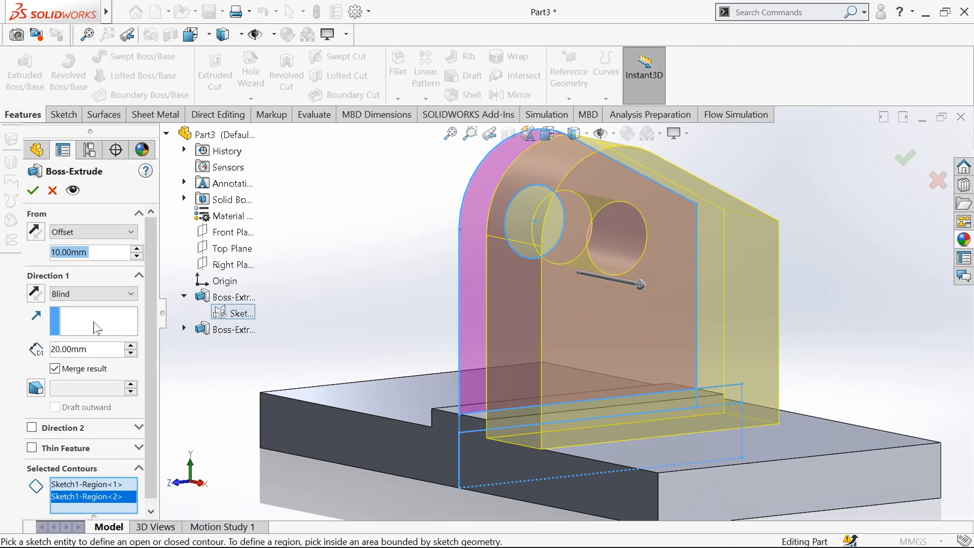
click(99, 349)
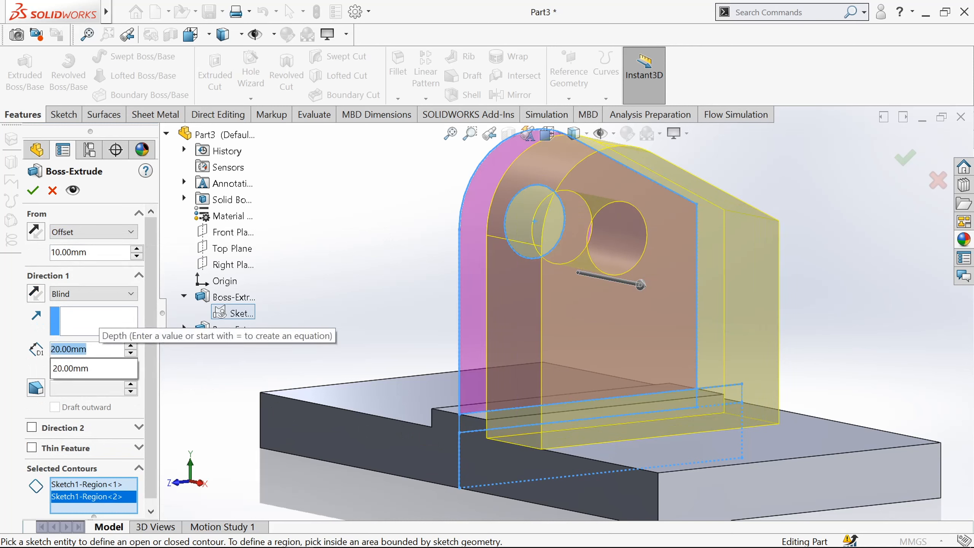
text(12)
key(Return)
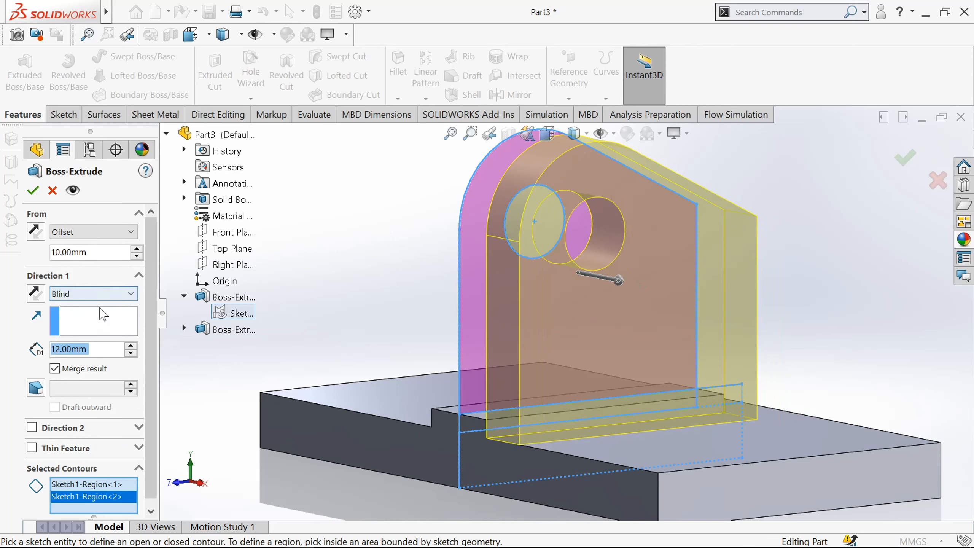
click(33, 190)
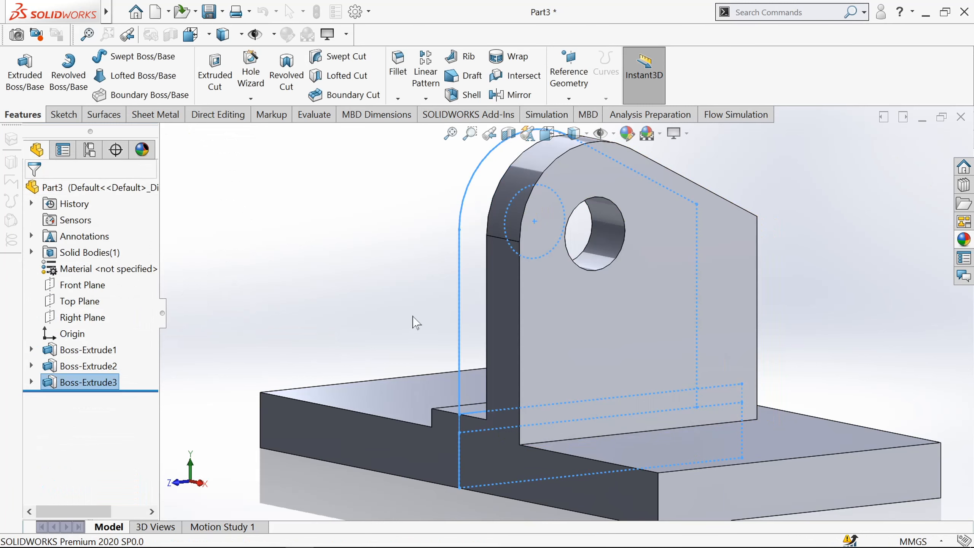
Step: Mirror the upright holed boss about the Right Plane
middle_drag(408, 320, 386, 317)
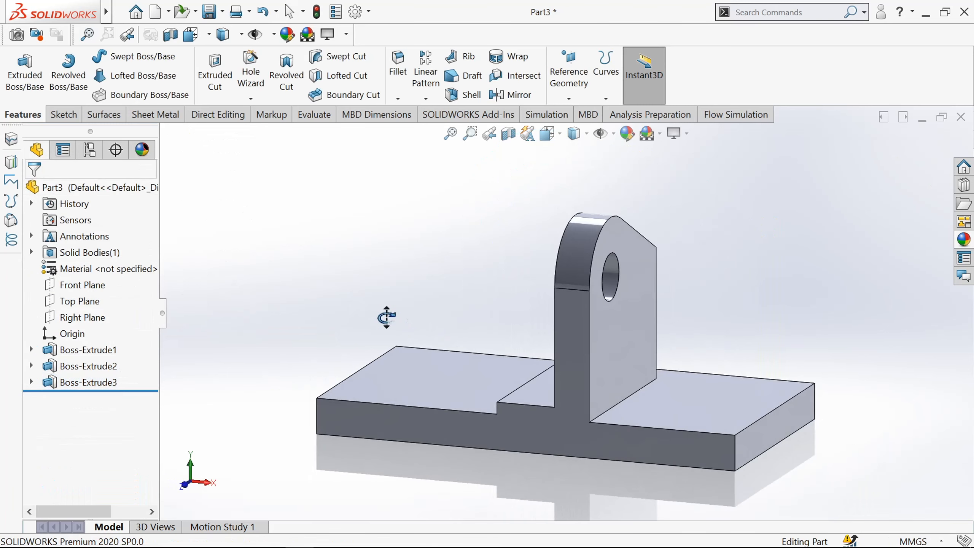
click(505, 96)
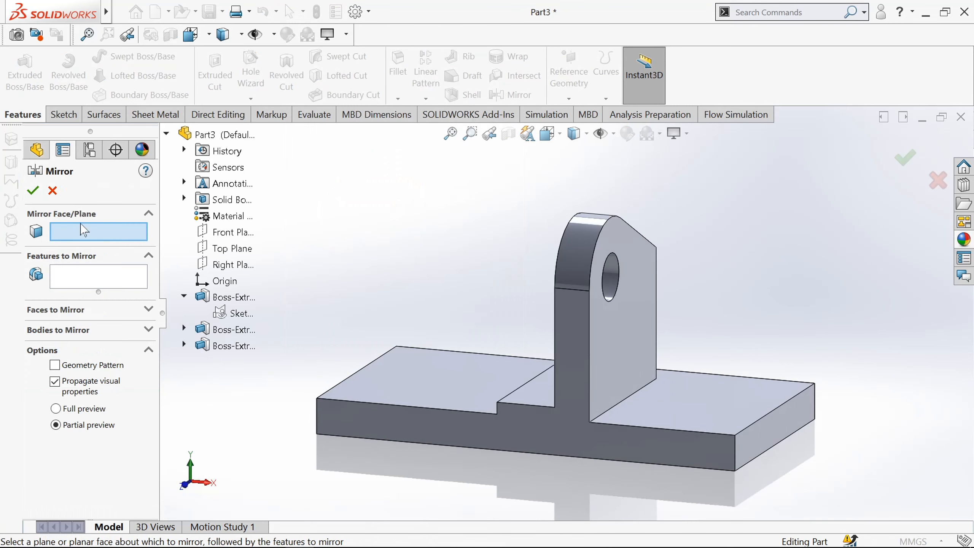
click(236, 264)
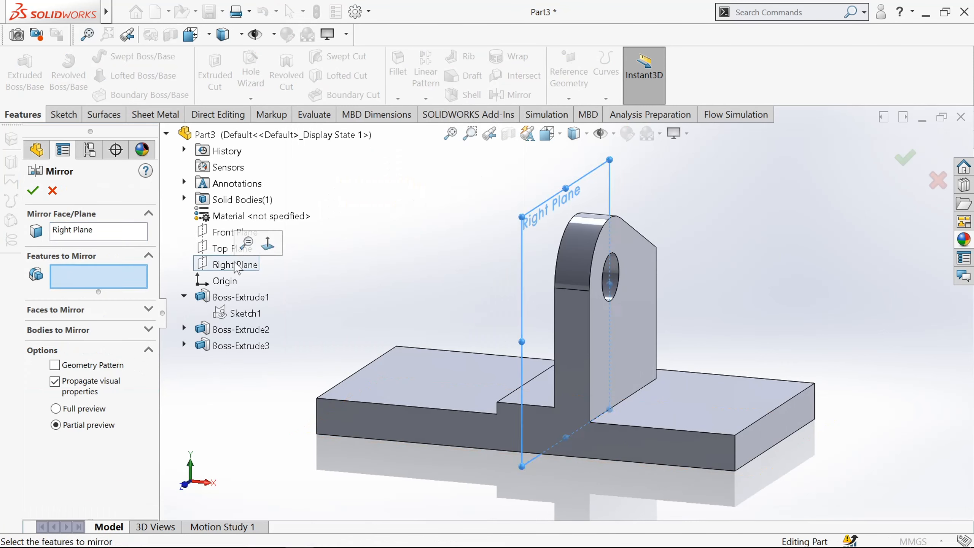
click(574, 264)
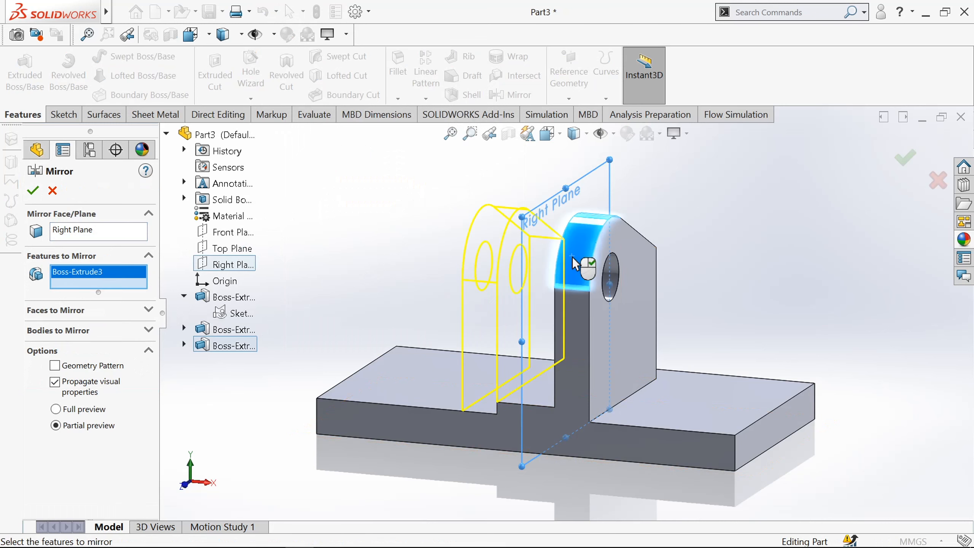
click(33, 190)
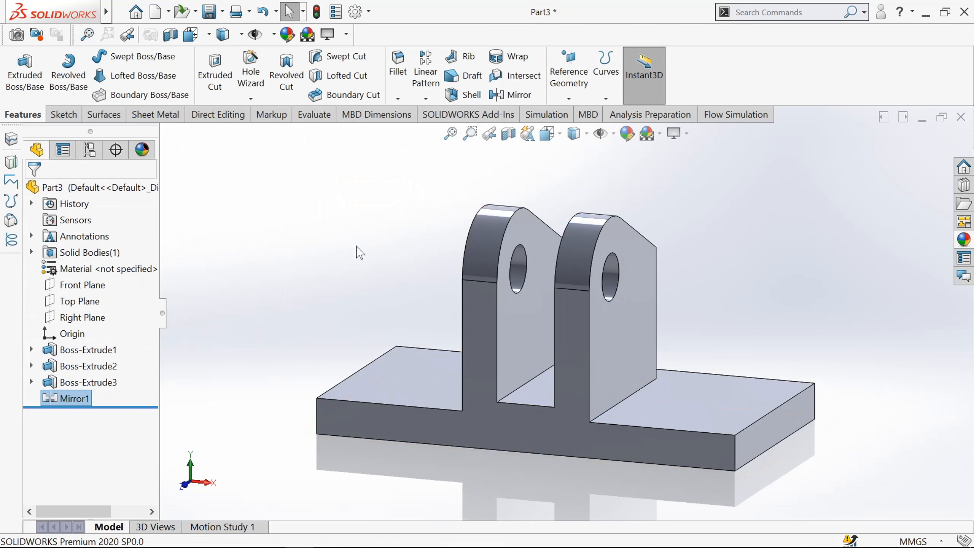
Step: Start a sketch on the base plate's long rear side face, viewed normal to it
middle_drag(354, 248, 224, 239)
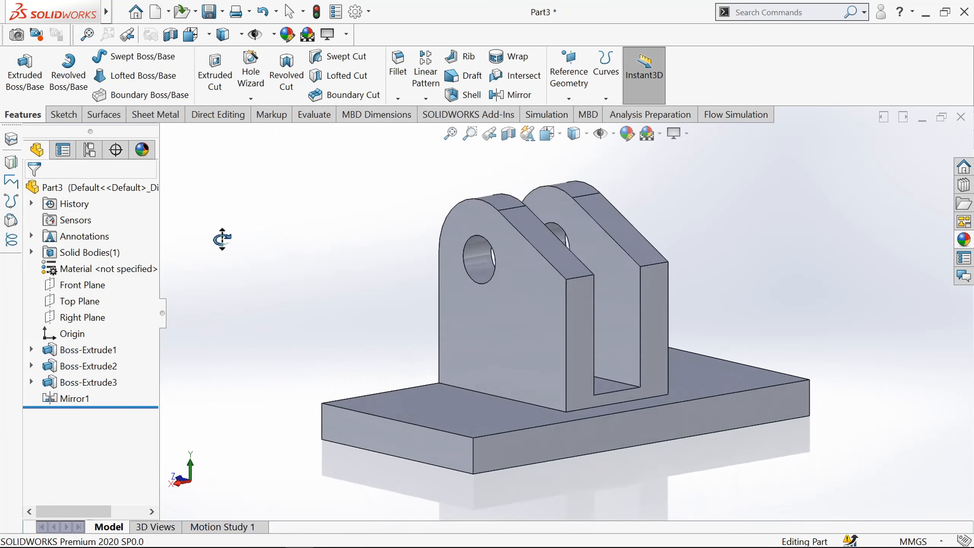
click(538, 426)
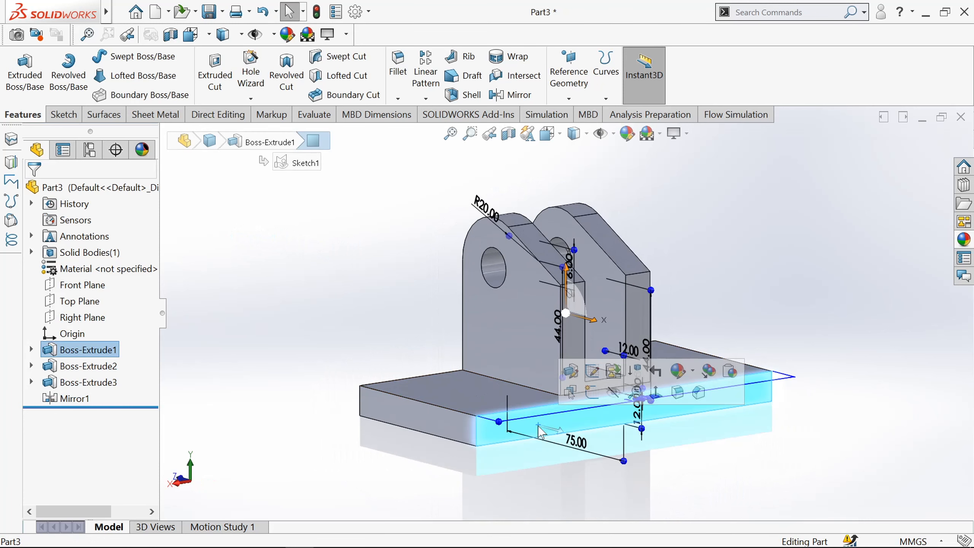
click(655, 394)
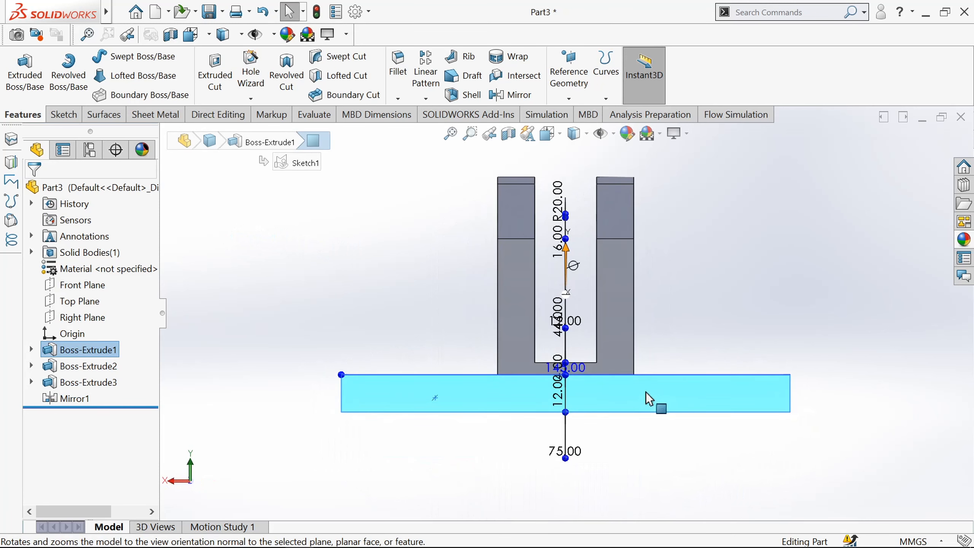
click(57, 115)
click(18, 73)
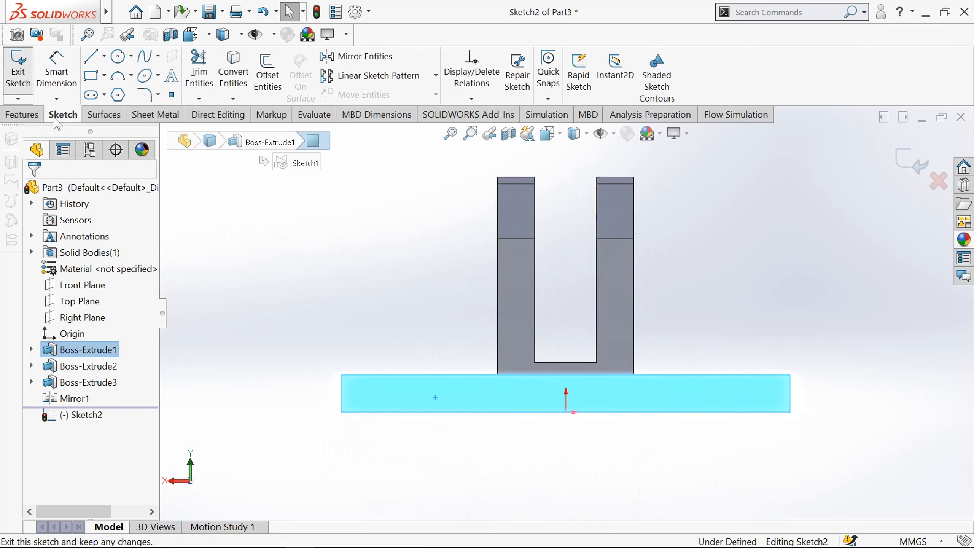
Step: Sketch a corner rectangle about 31 mm wide and 7 mm high on the base face's lower edge, spanning the origin
scroll(625, 283, down, 2)
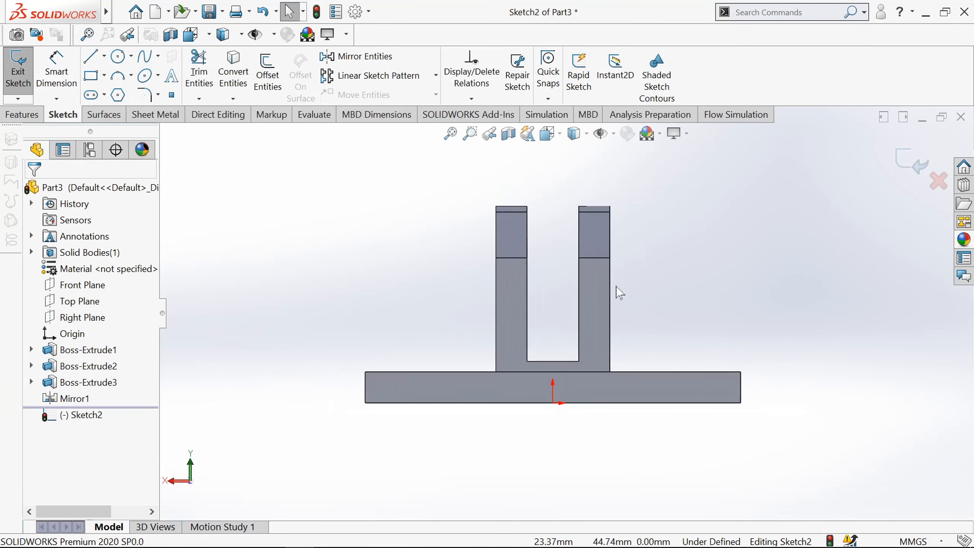
scroll(579, 352, down, 2)
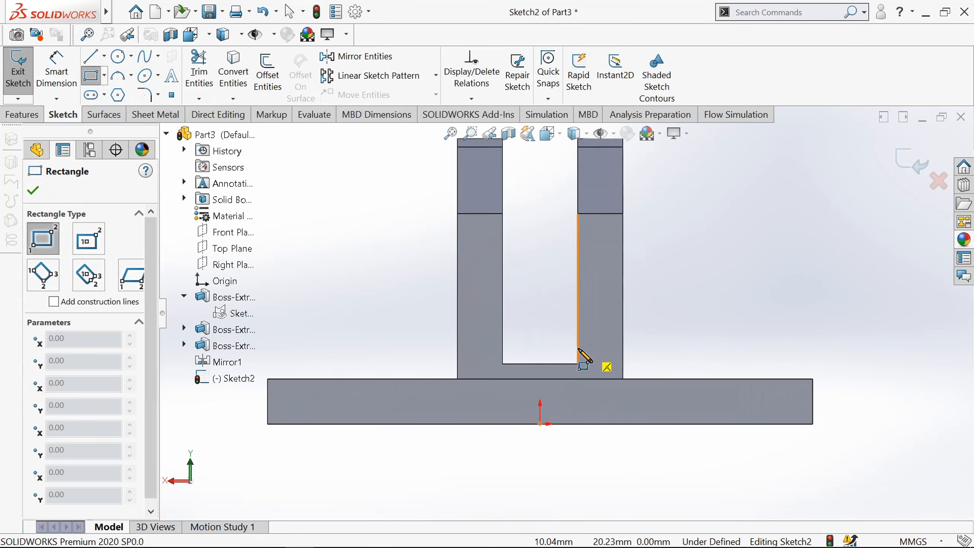
click(491, 424)
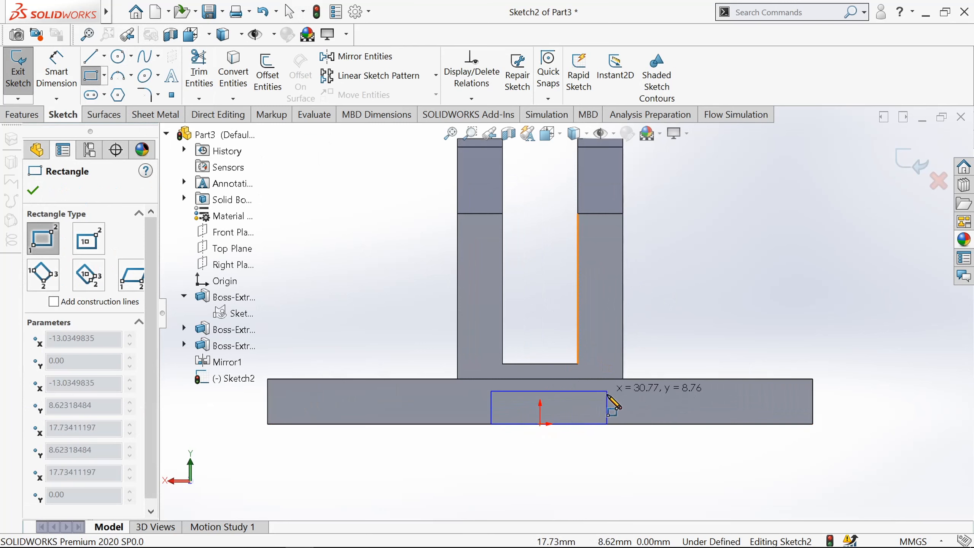
click(606, 397)
Step: Dimension the rectangle's width as 20 mm
click(56, 80)
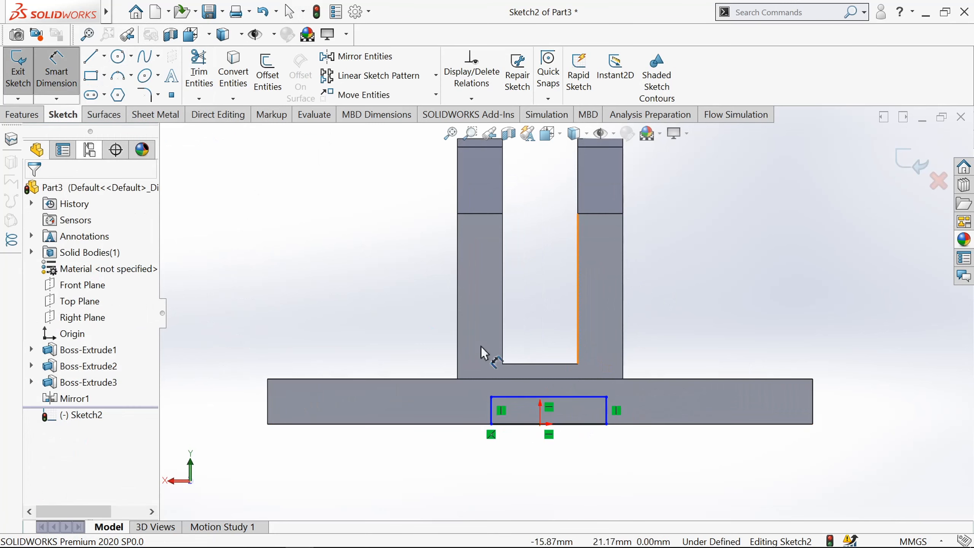
click(522, 396)
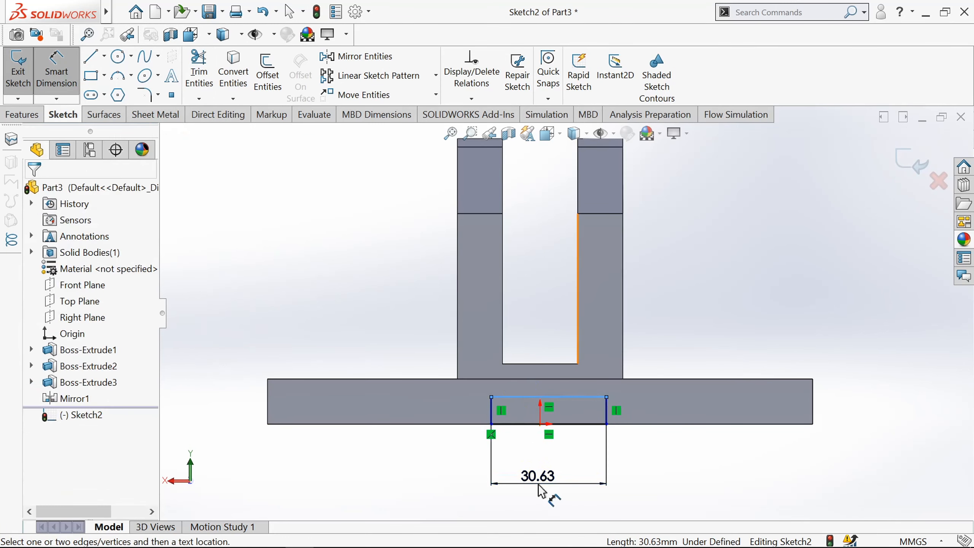
click(550, 495)
text(20)
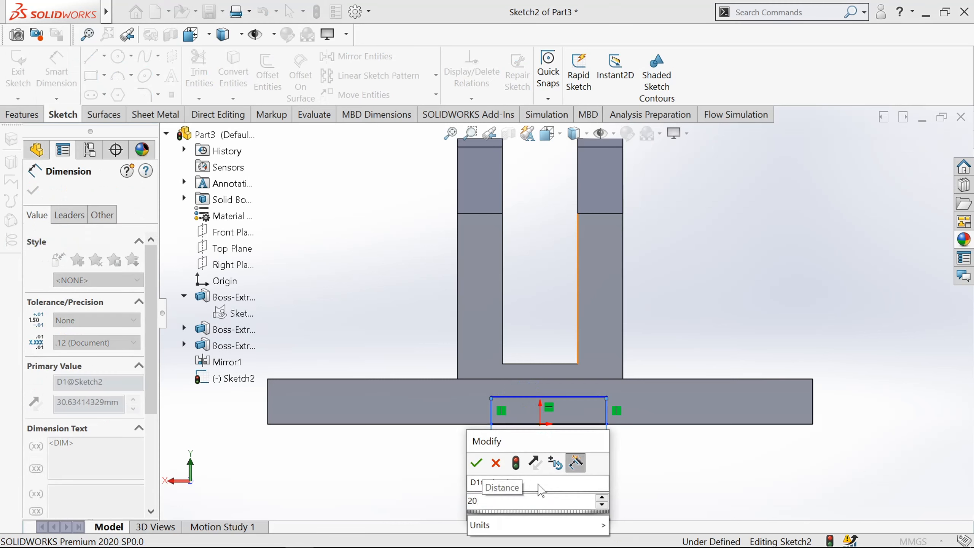
key(Return)
Step: Dimension the rectangle's height as 10 mm
scroll(583, 441, down, 2)
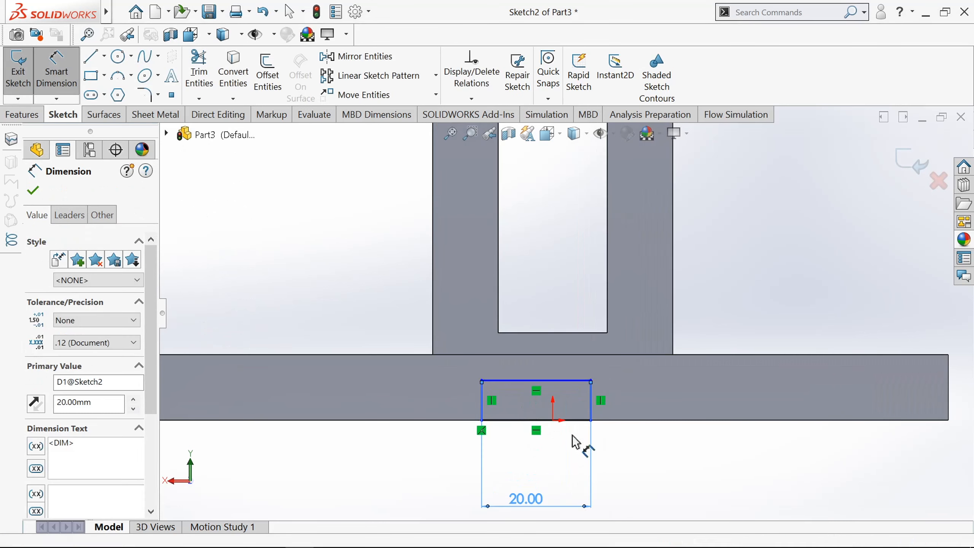
click(593, 404)
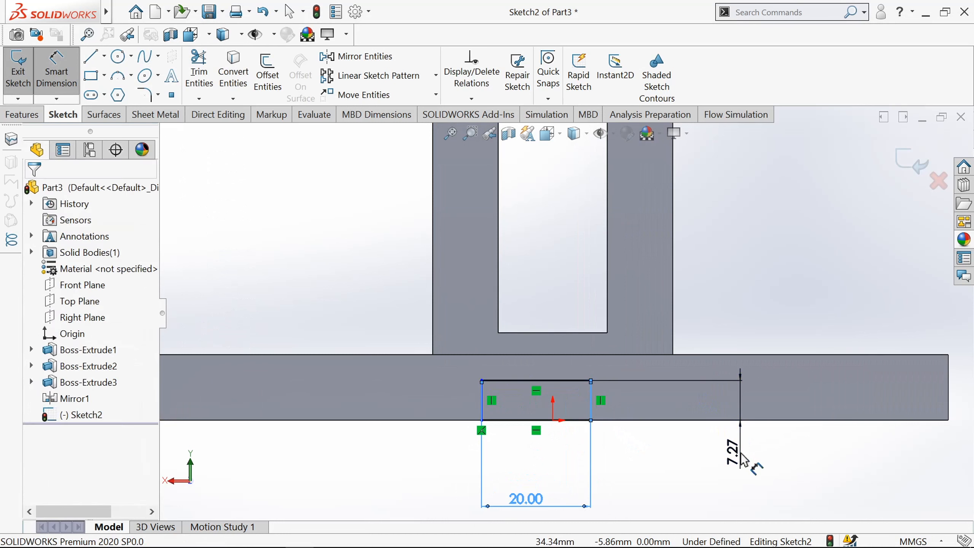
click(747, 463)
text(5)
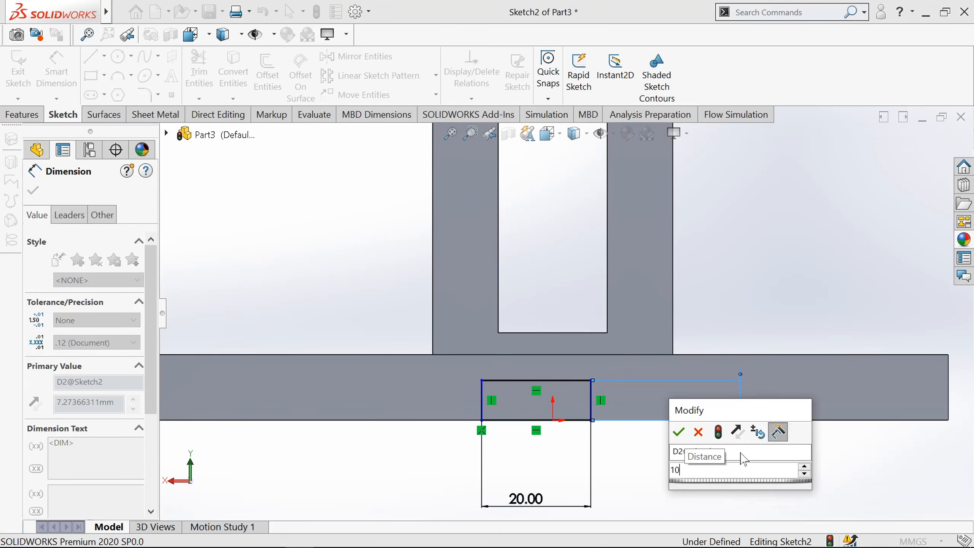
key(Escape)
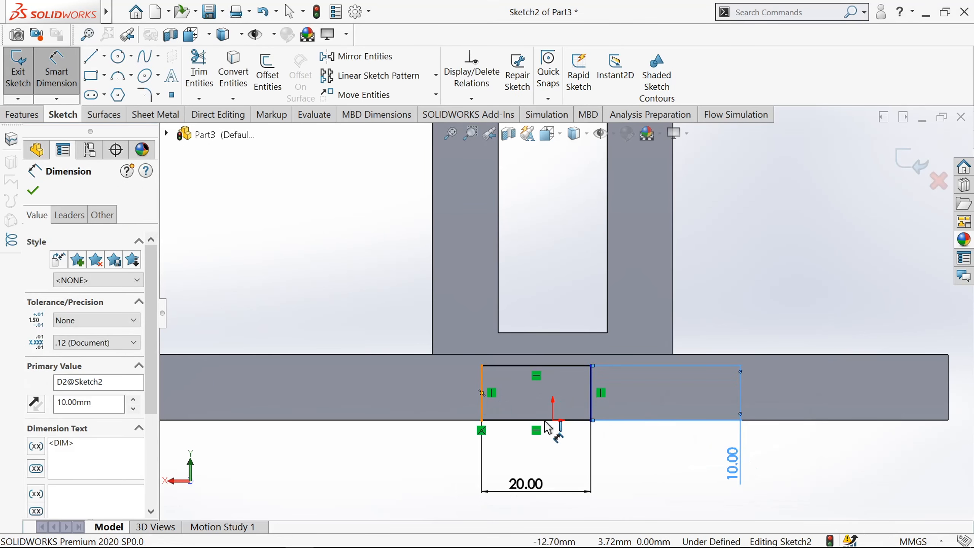
Step: Dimension the horizontal distance from the rectangle's left side to the origin as 10 mm
click(553, 426)
click(554, 421)
click(540, 462)
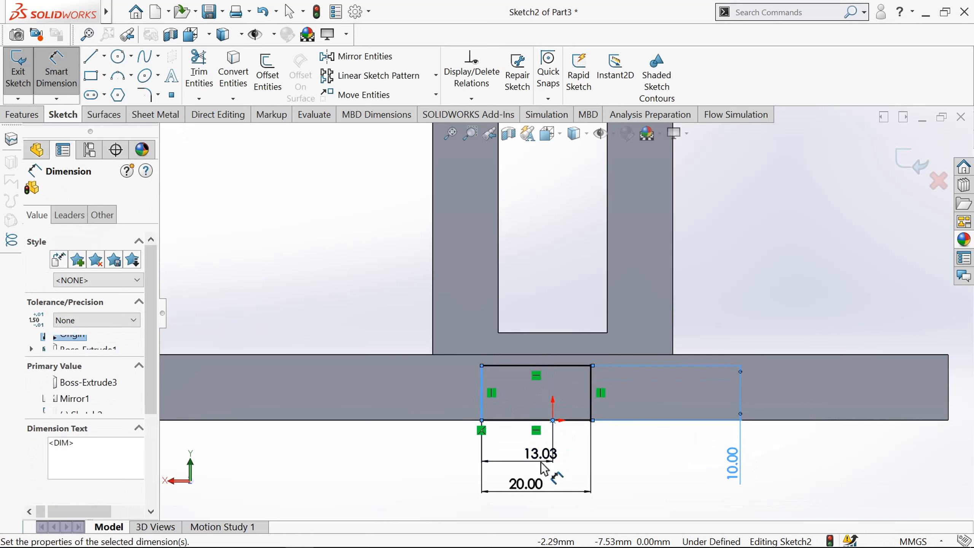
text(10)
key(Return)
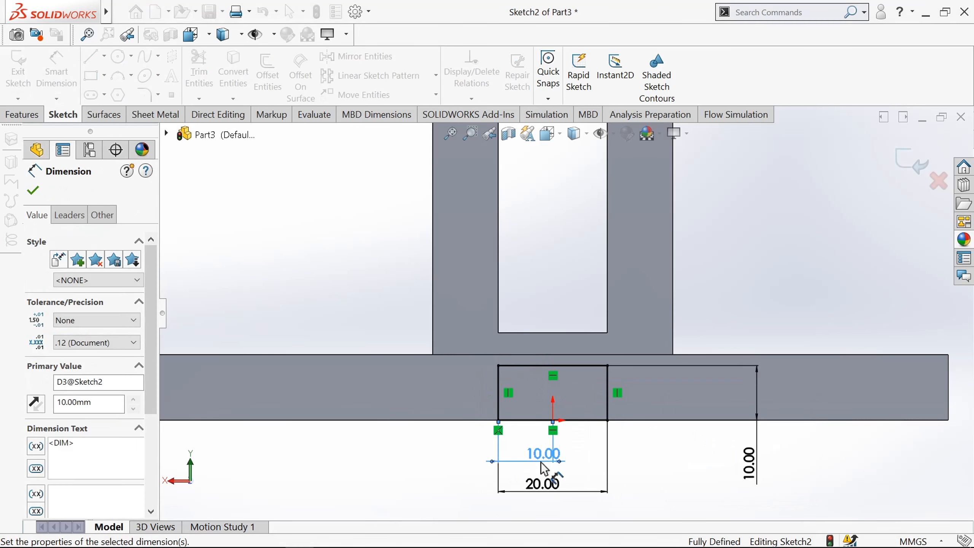
click(33, 190)
Step: Sketch a closed right triangle about 23 mm wide and 19 mm high between the left upright's outer edge and the base's top edge
key(f)
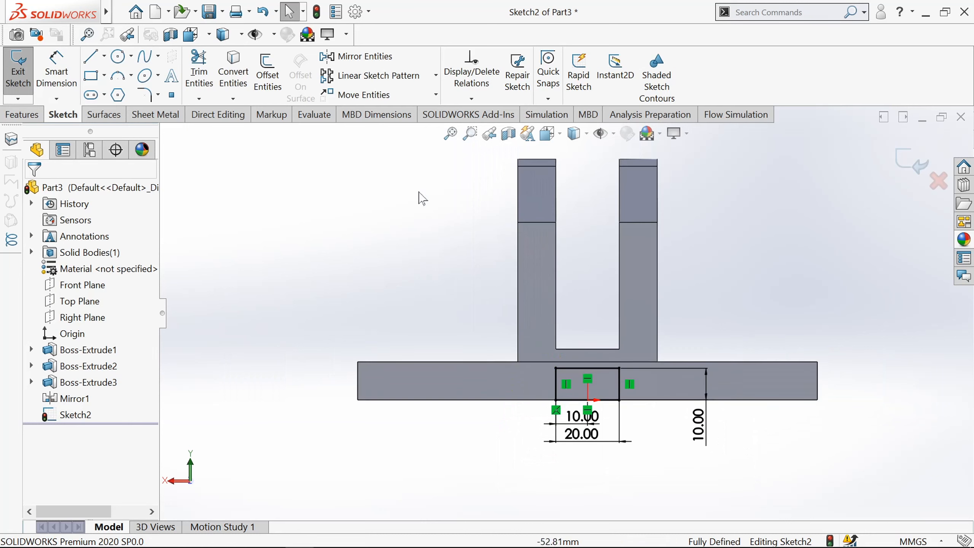
click(92, 57)
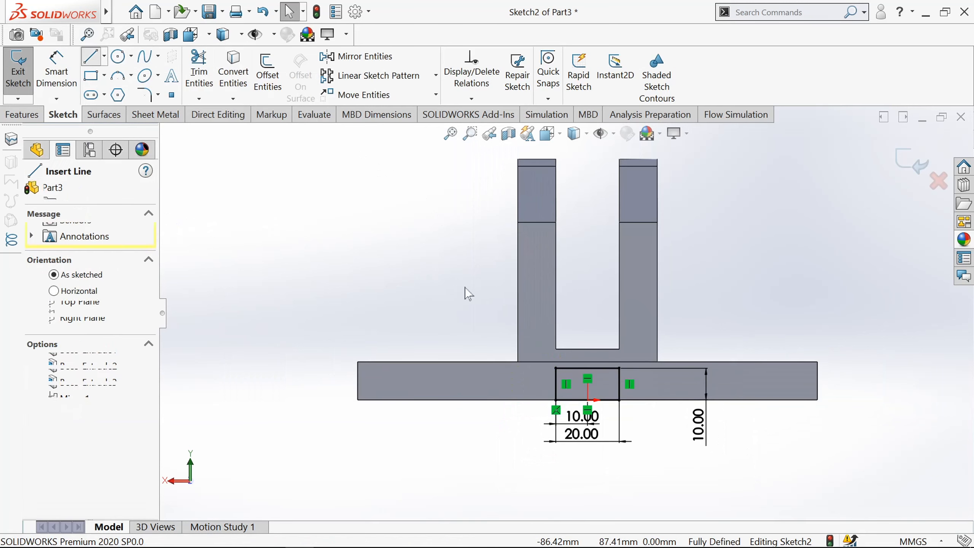
scroll(516, 326, down, 3)
click(518, 296)
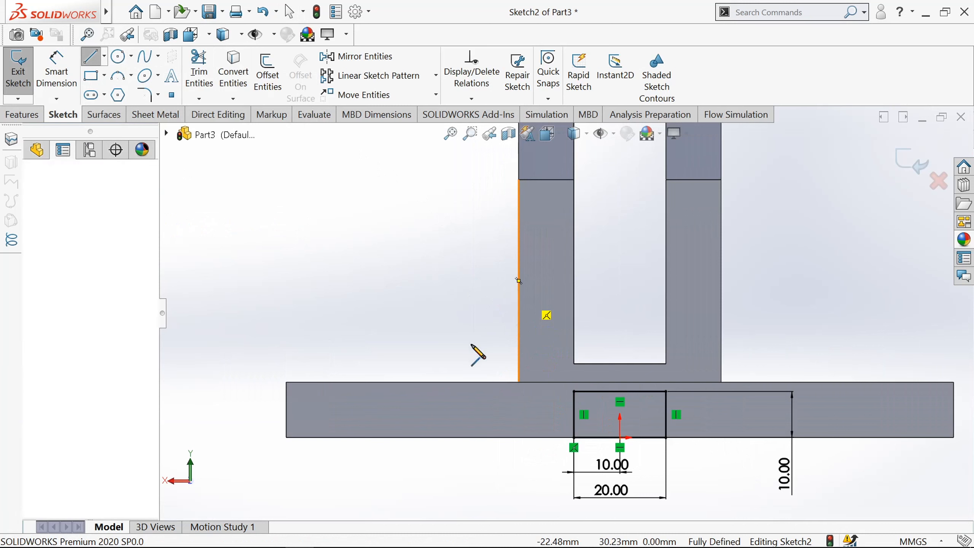
click(415, 382)
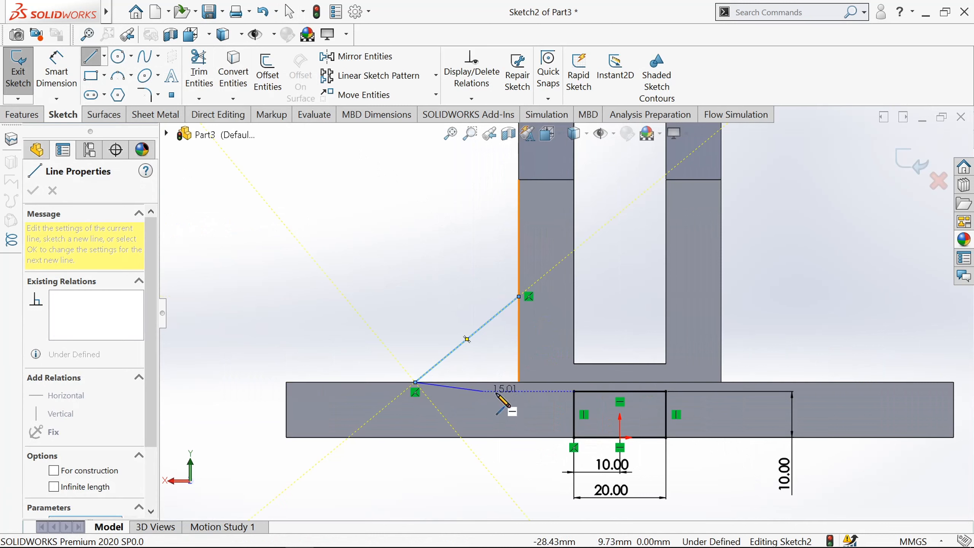
click(518, 381)
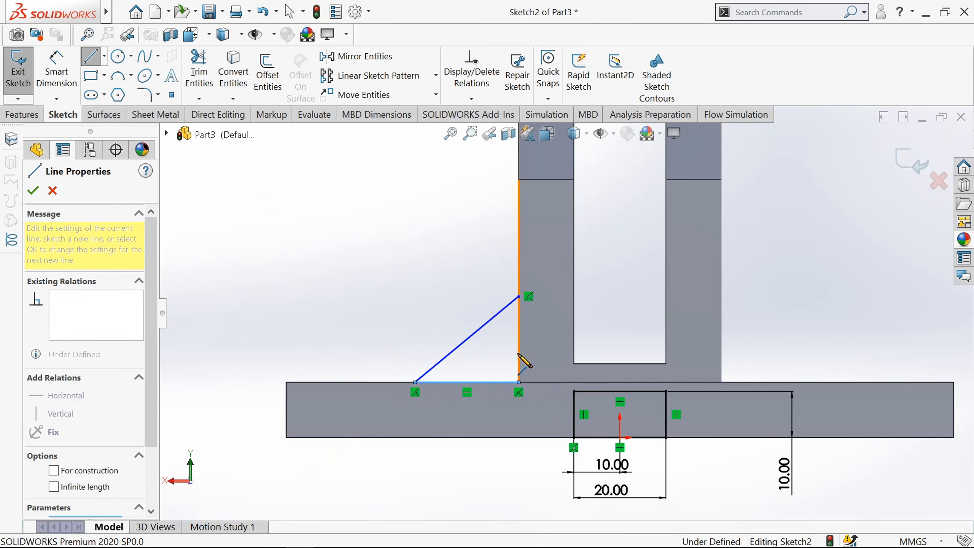
click(519, 296)
click(36, 193)
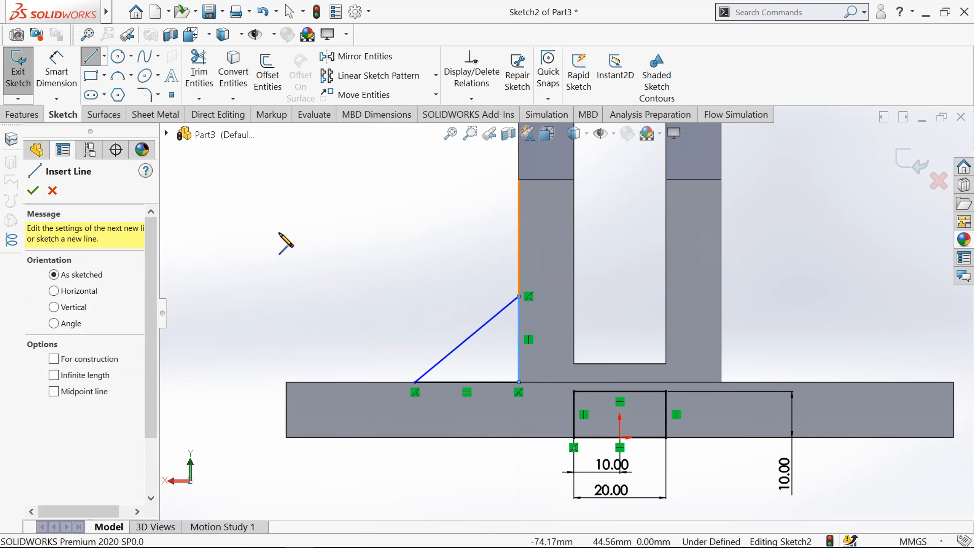
Step: Dimension the horizontal distance from the triangle's outer corner to the base's left end edge as 25 mm
scroll(285, 241, up, 2)
click(57, 73)
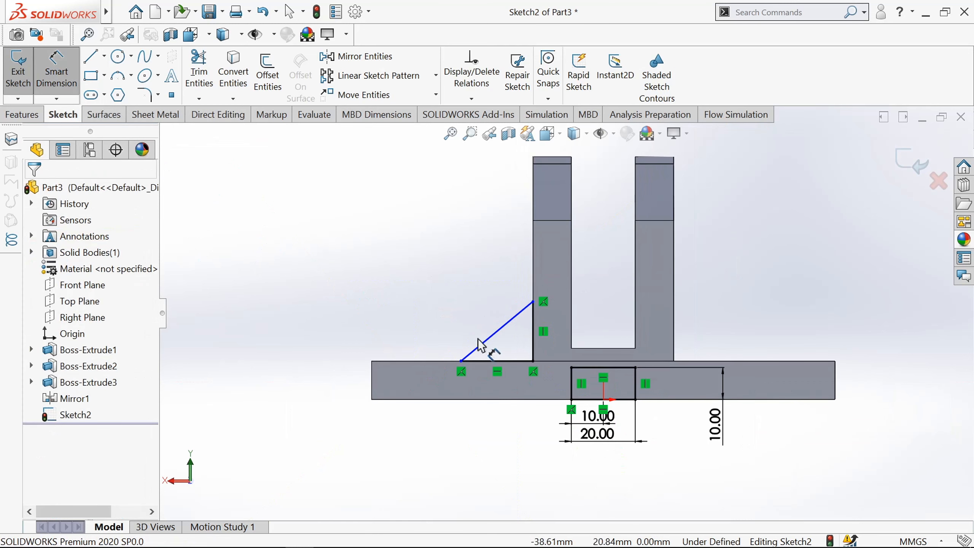
click(461, 361)
click(372, 392)
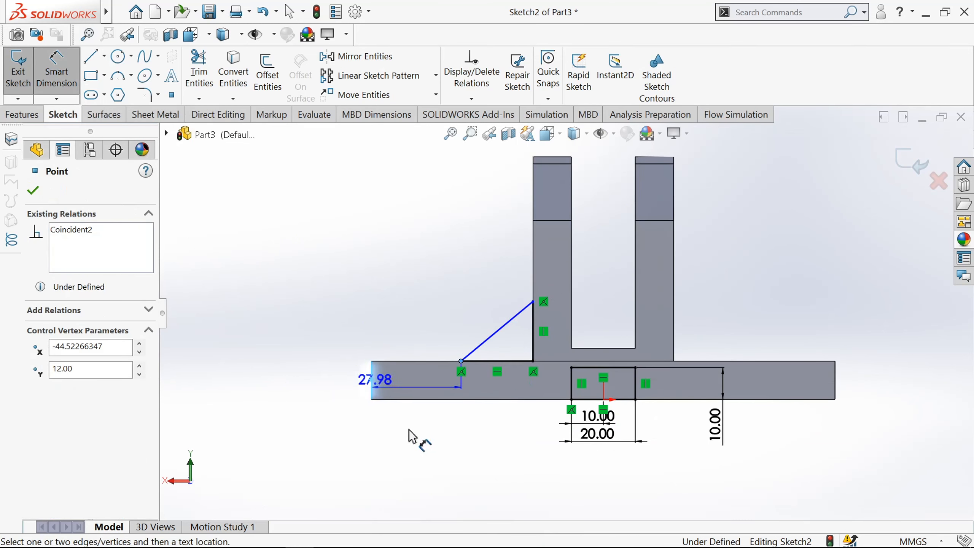
click(408, 442)
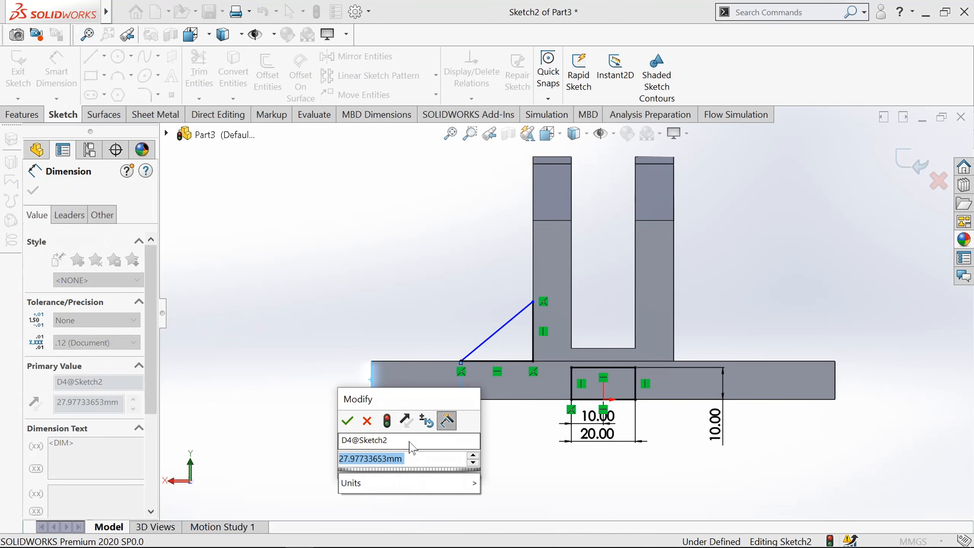
text(25)
click(347, 421)
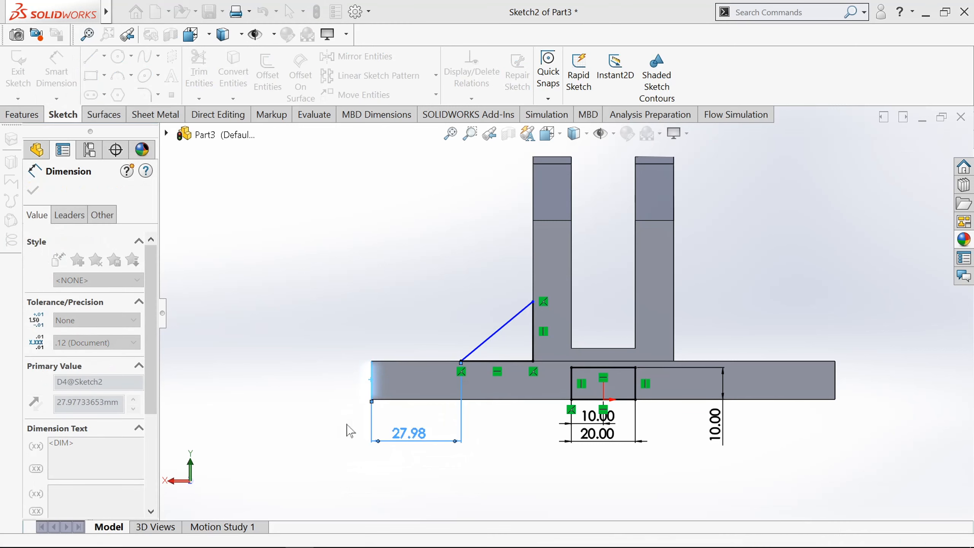
Step: Dimension the height of the triangle's top corner above the base's bottom edge as 38 mm
scroll(552, 334, down, 2)
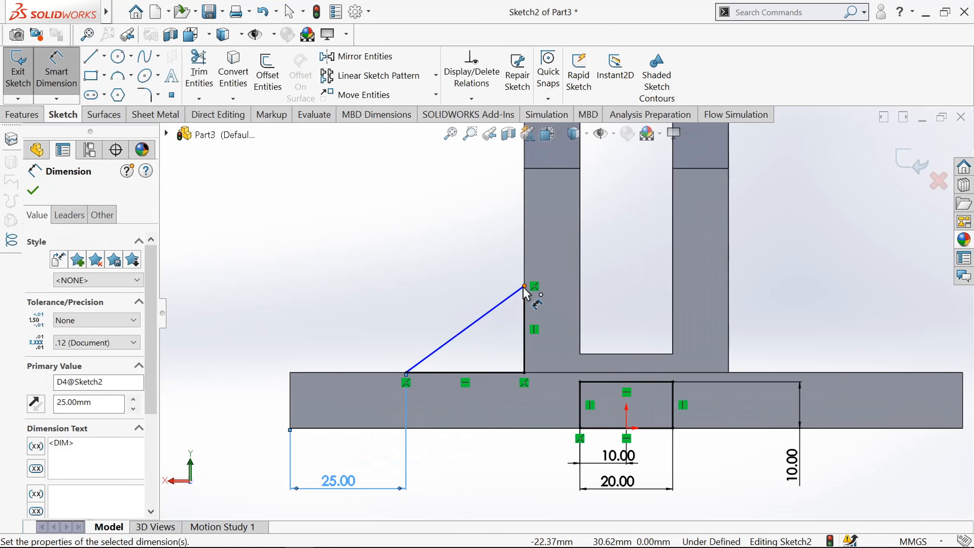
click(525, 287)
click(528, 428)
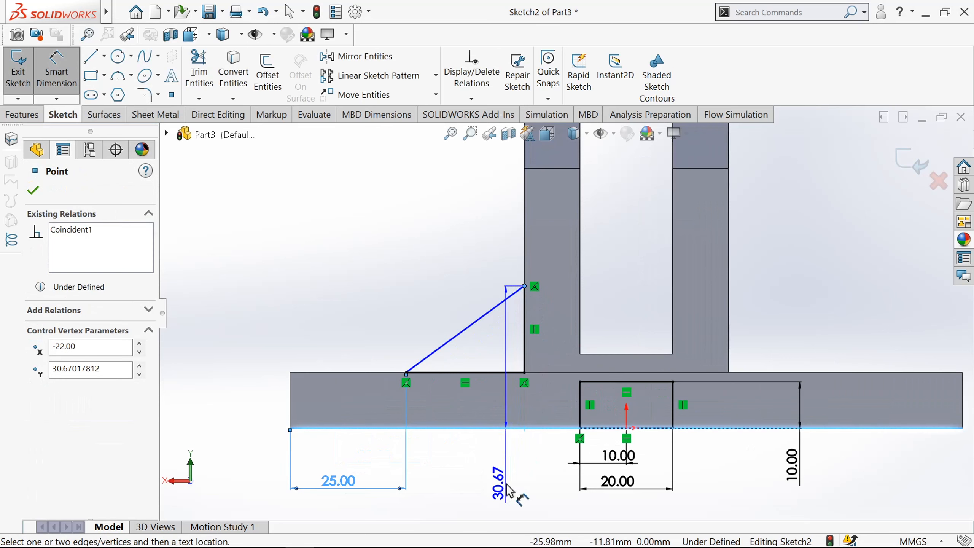
click(510, 491)
text(38)
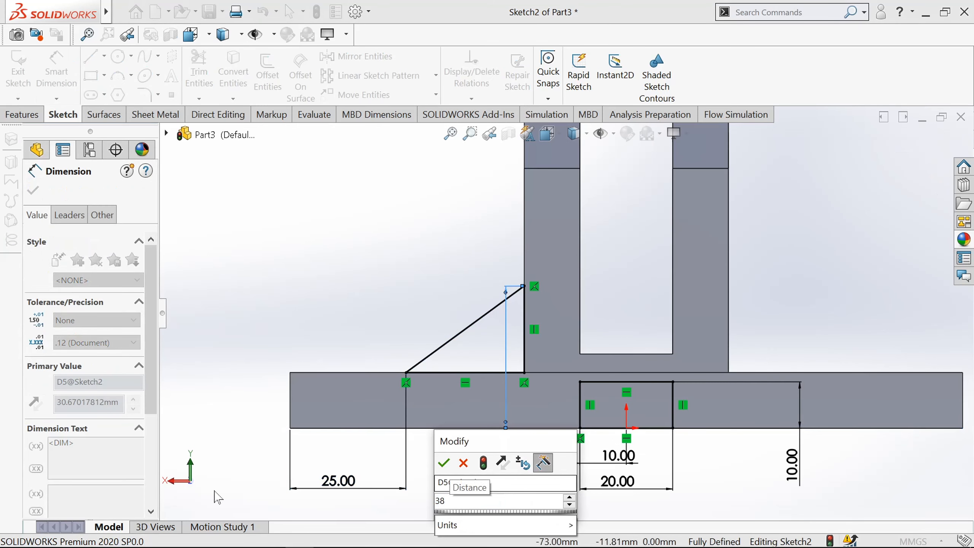
click(443, 463)
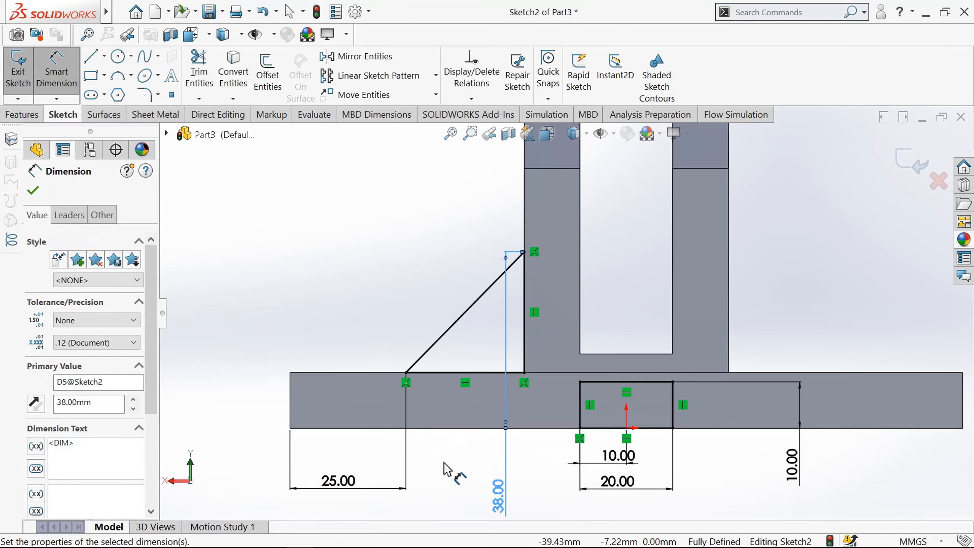
key(f)
click(33, 191)
Step: Draw a vertical centerline through the origin, running from above the uprights to below the base
click(104, 56)
click(115, 92)
scroll(596, 154, down, 2)
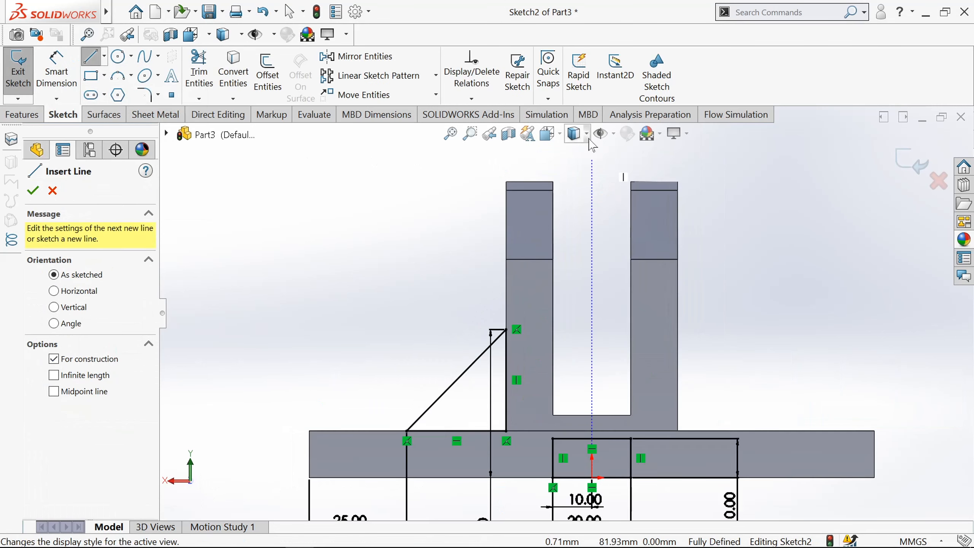
click(592, 169)
scroll(592, 170, up, 2)
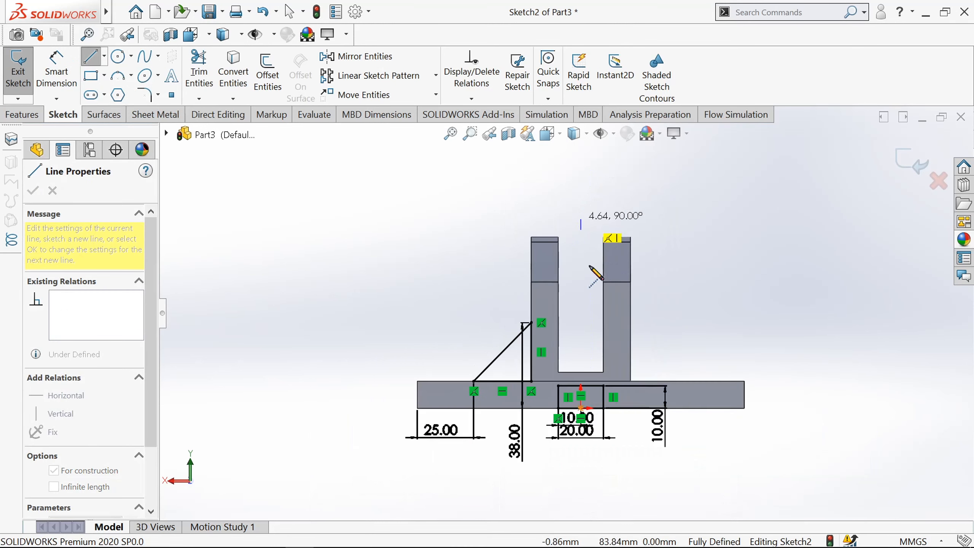
click(580, 468)
key(Escape)
key(Escape)
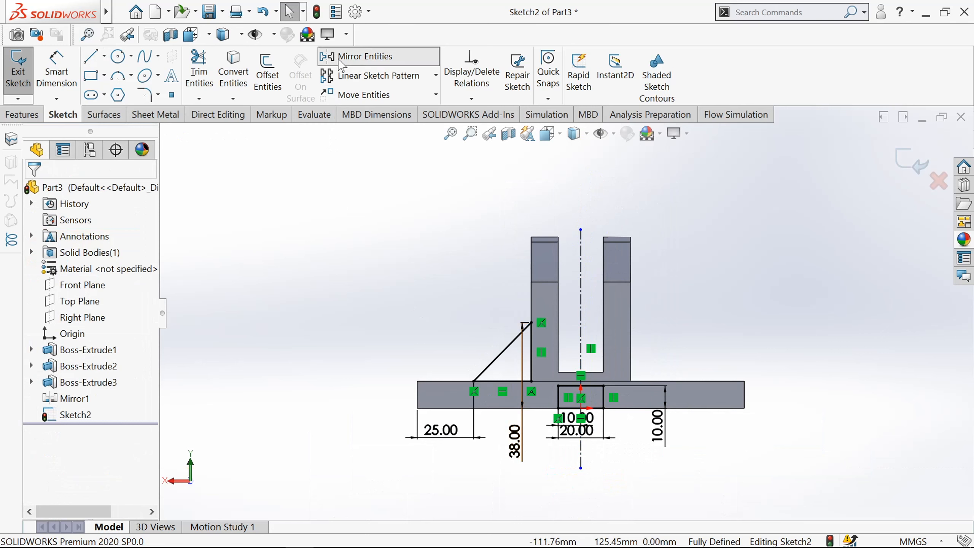
Step: Mirror the triangle's three lines about the vertical centerline, keeping the originals
click(356, 57)
scroll(571, 351, down, 2)
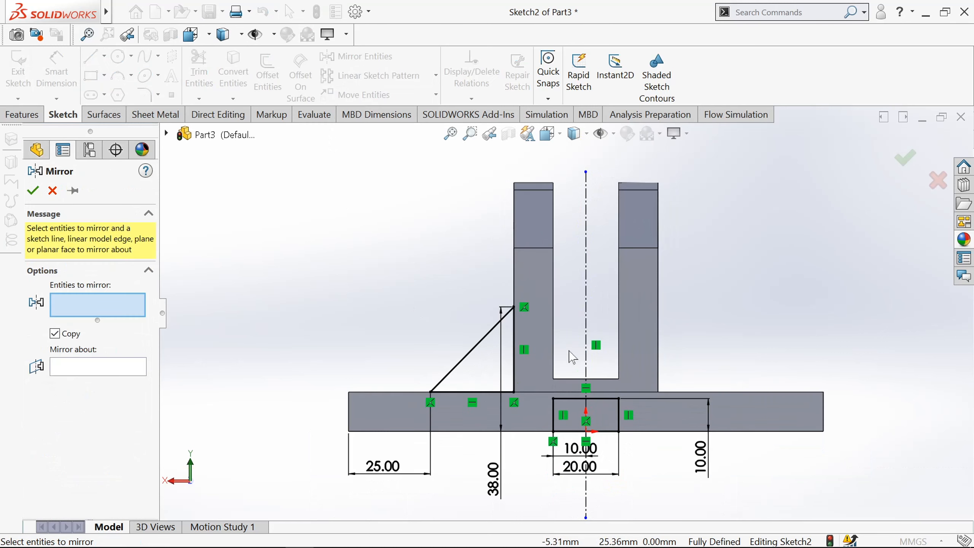
click(472, 349)
click(465, 391)
click(514, 356)
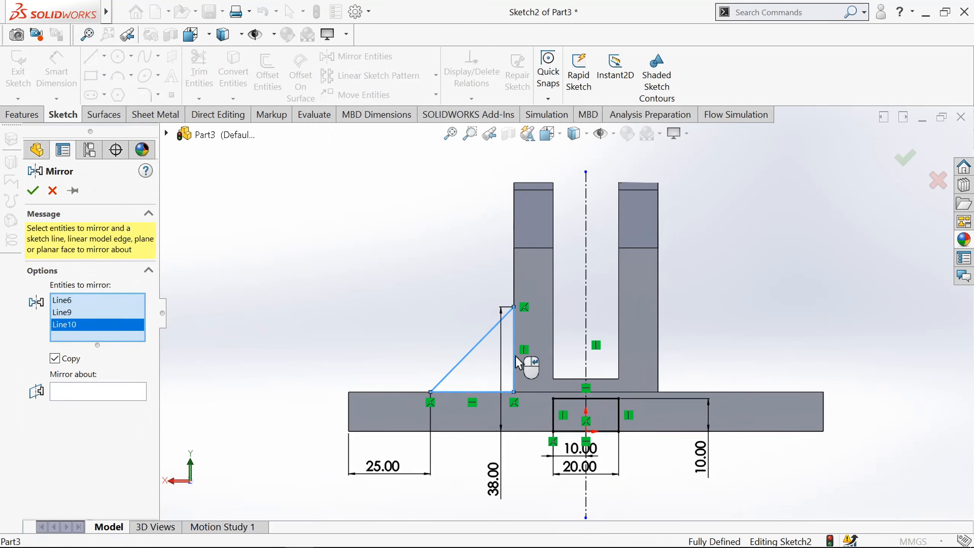
click(123, 394)
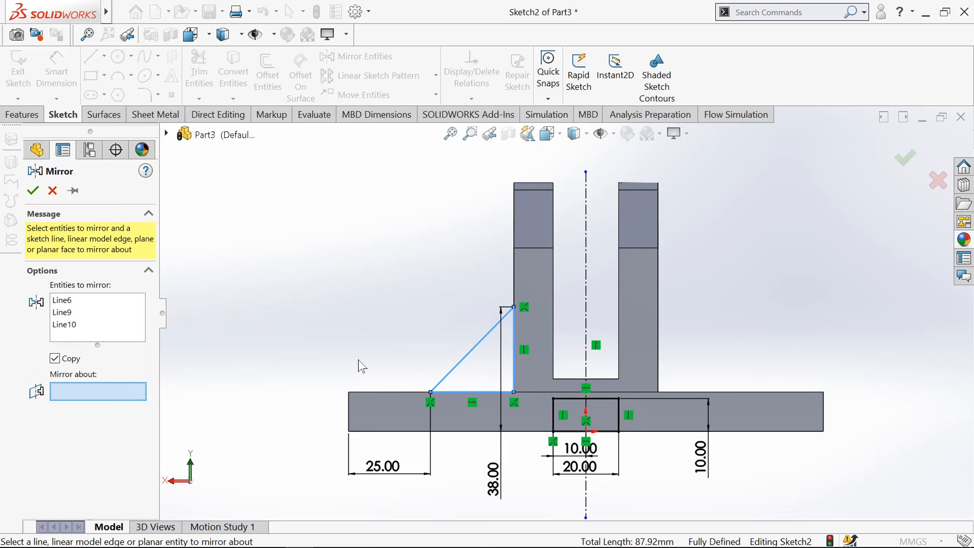
click(585, 266)
click(33, 191)
scroll(564, 326, down, 1)
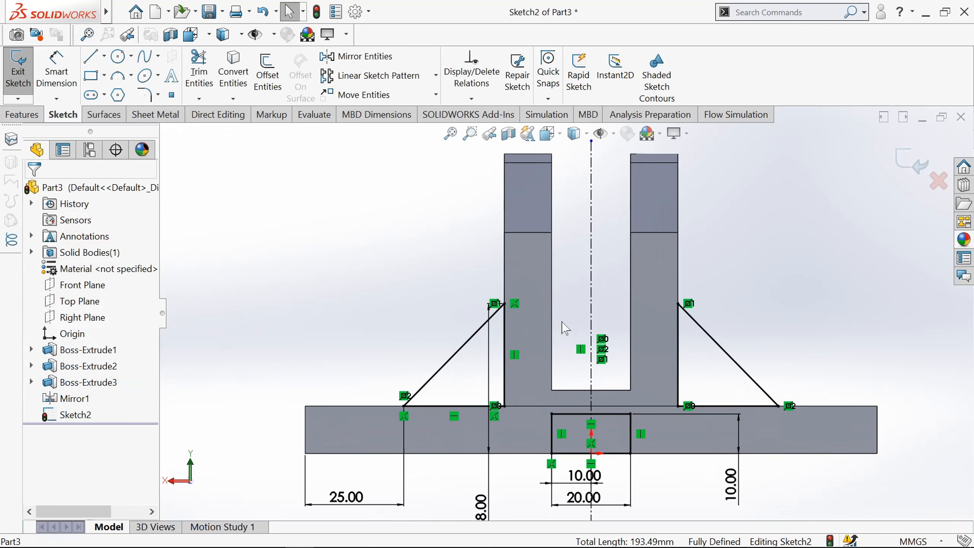
scroll(564, 327, up, 1)
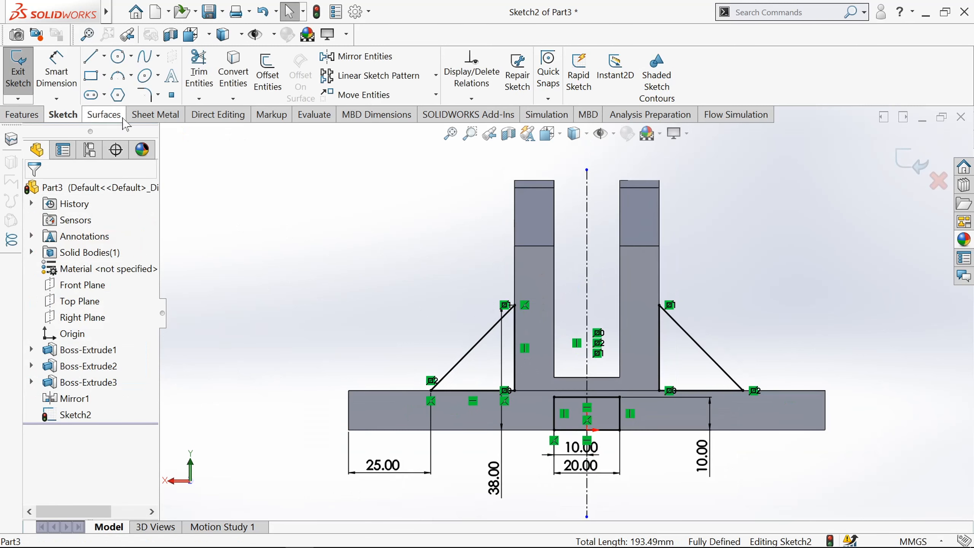
Step: Sketch a three-point arc of about 97 mm radius from the left upright's outer edge, below its top block, to the base's top edge outside the triangle
click(119, 83)
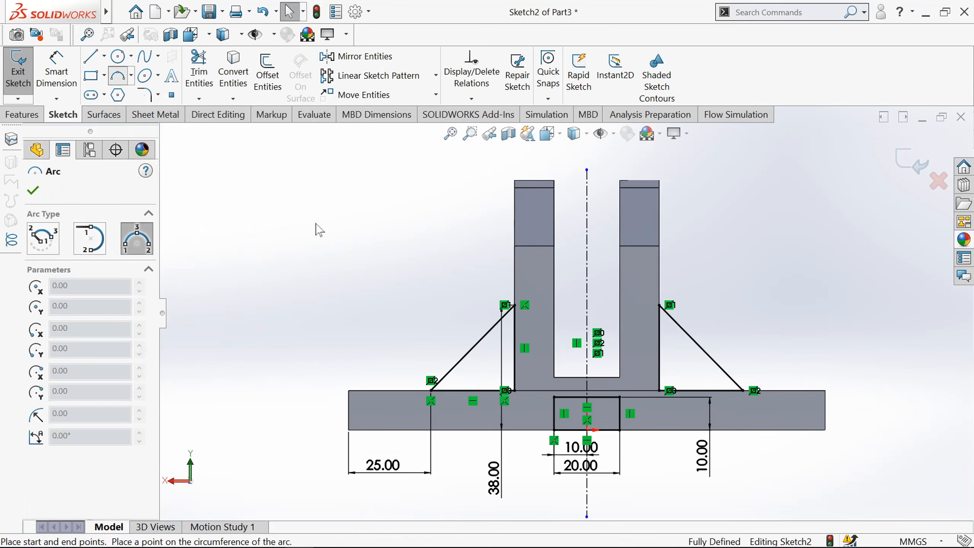
scroll(483, 257, down, 1)
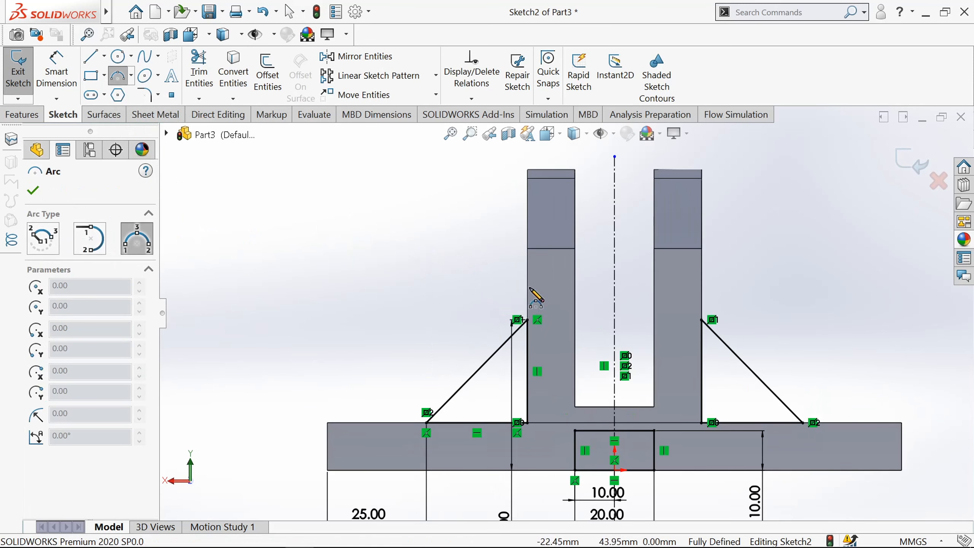
click(528, 249)
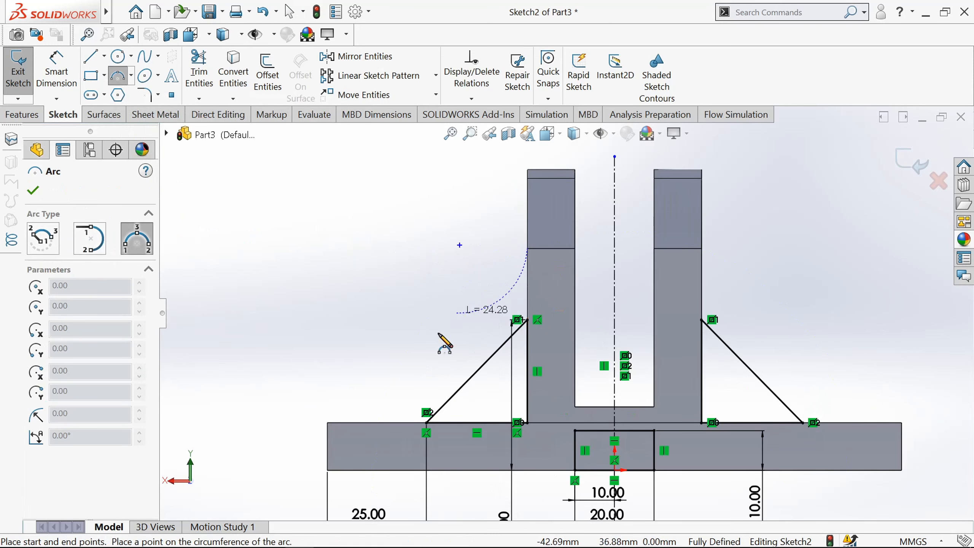
click(369, 423)
click(445, 369)
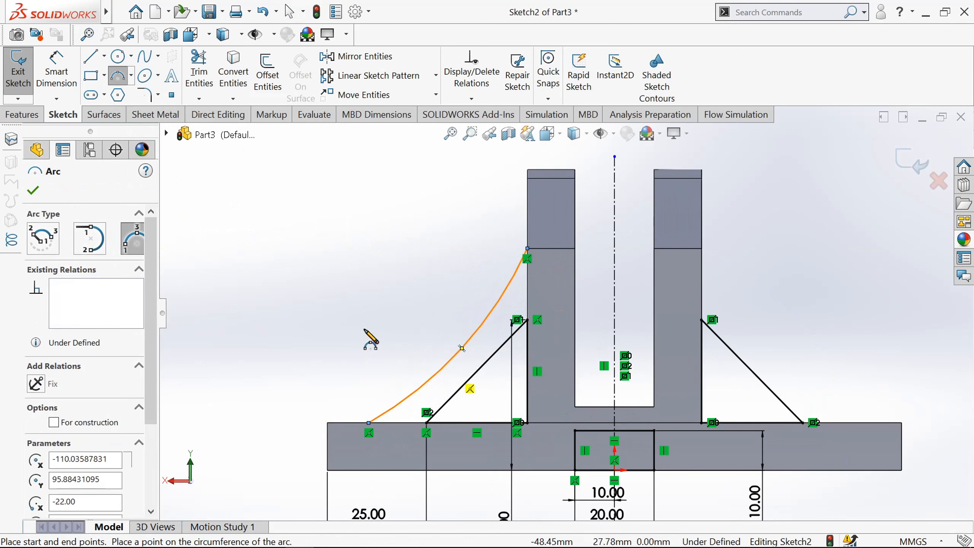
Step: Dimension the arc's radius as 44 mm
click(45, 71)
click(475, 332)
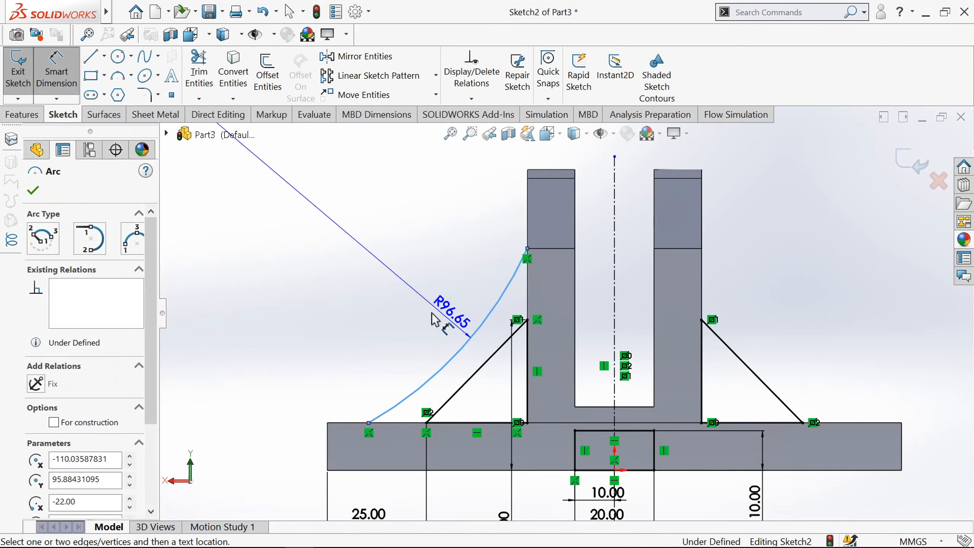
click(427, 318)
text(44)
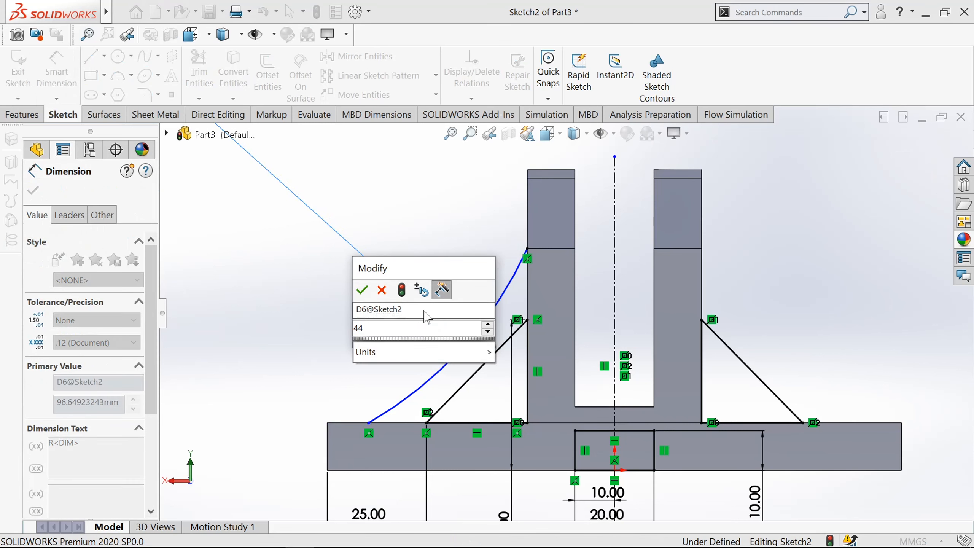
click(362, 290)
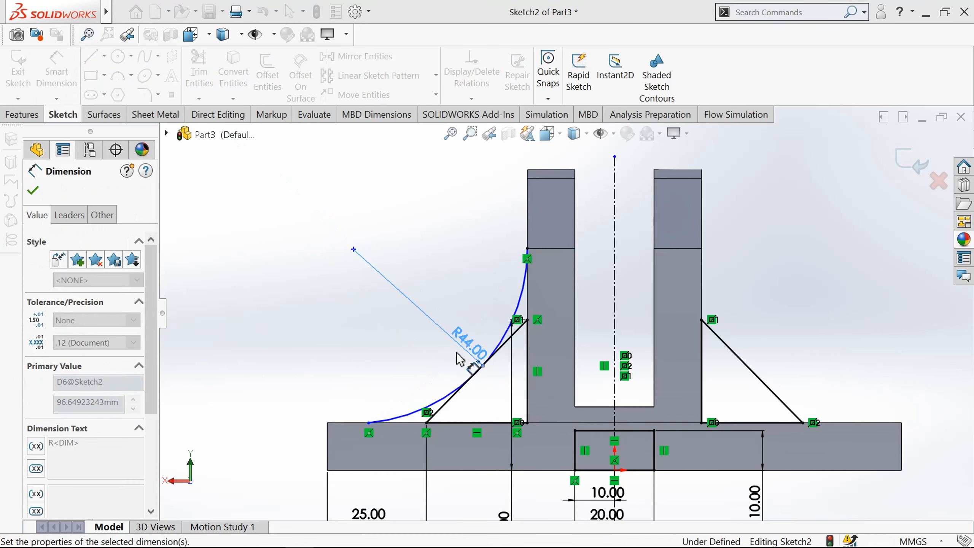
scroll(476, 364, down, 2)
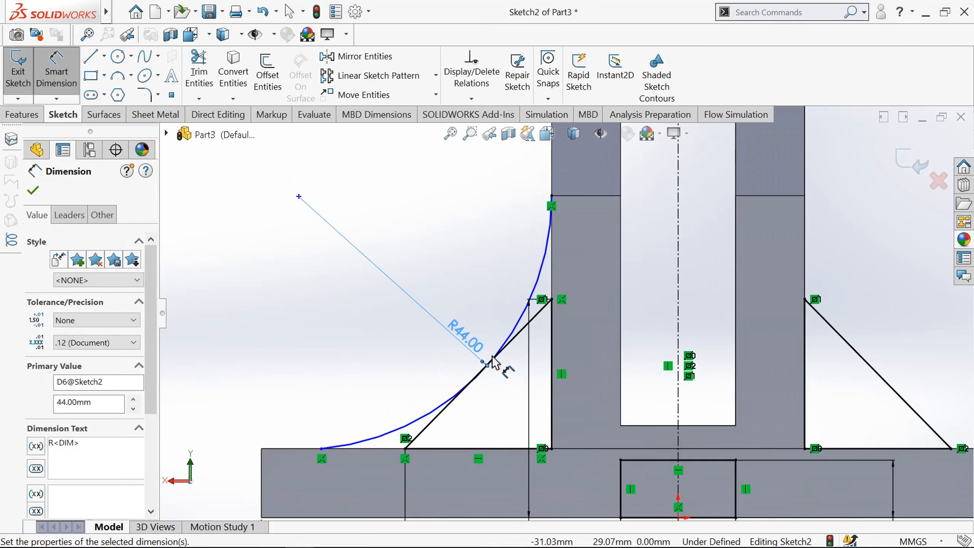
click(33, 191)
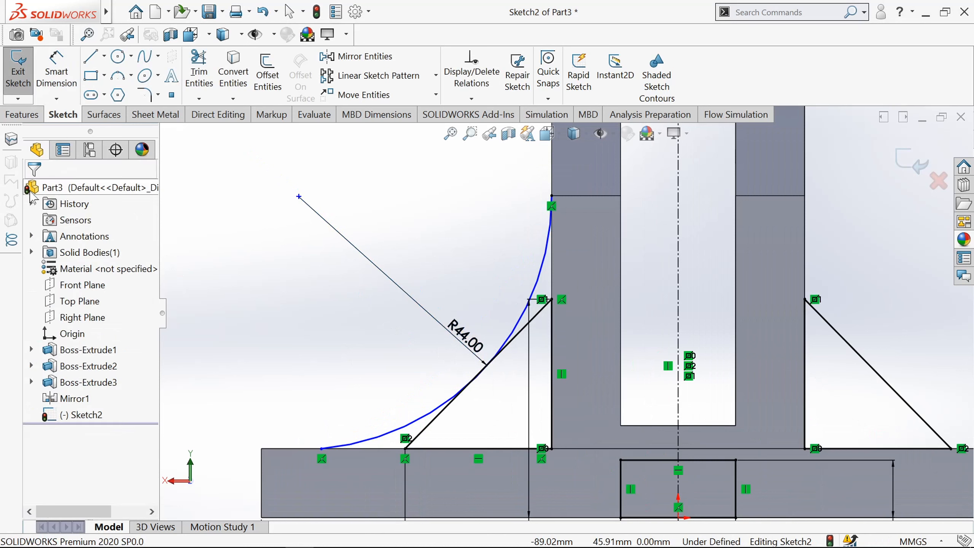
Step: Add a tangent relation between the arc and the left upright's outer edge
click(539, 276)
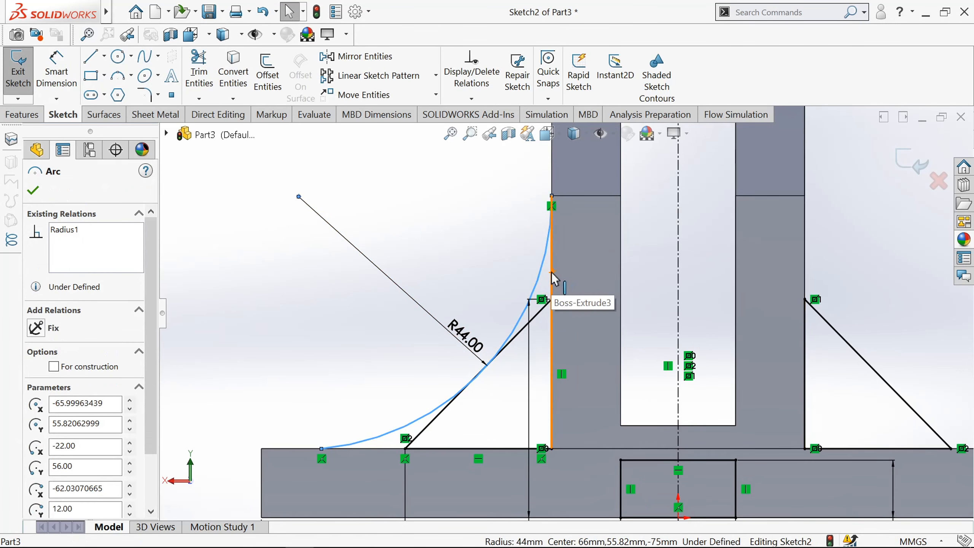
ctrl+click(552, 275)
click(583, 220)
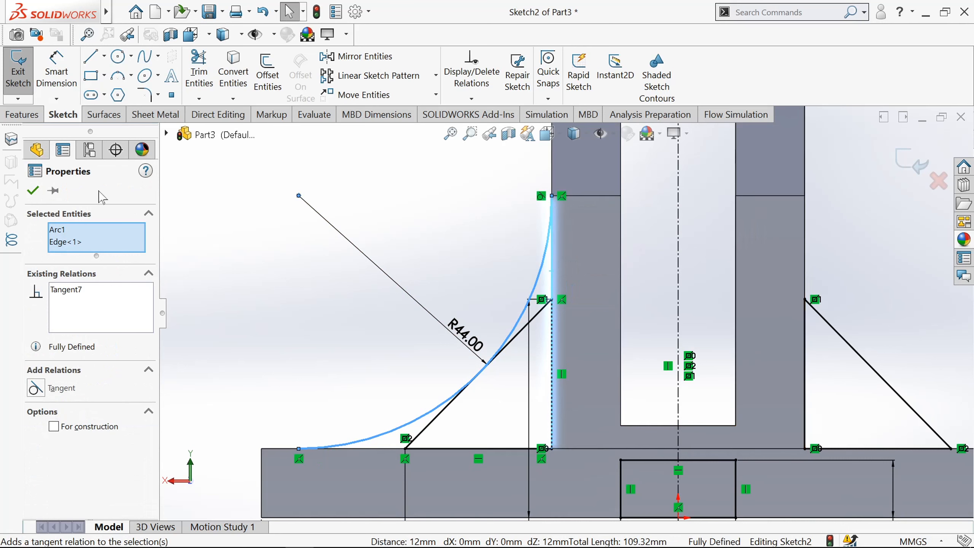
click(33, 190)
key(z)
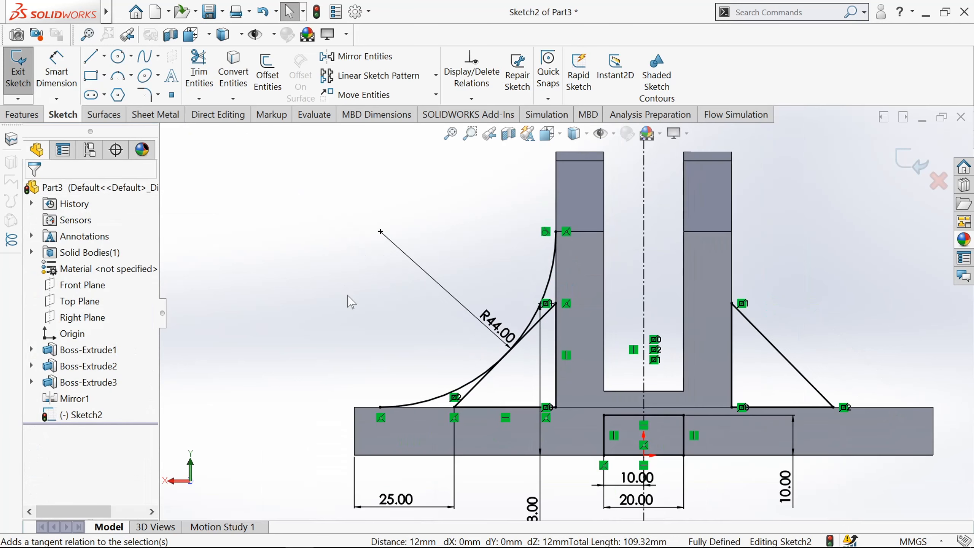
Step: Close the left rib outline with a horizontal line to the triangle's outer corner and a vertical line to its top corner from the arc's ends
click(91, 56)
scroll(519, 401, down, 2)
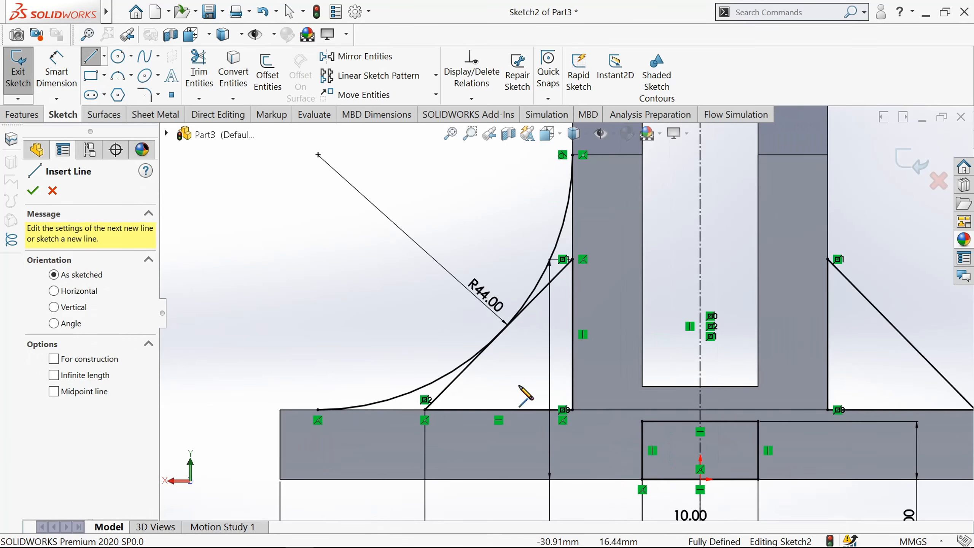
click(318, 409)
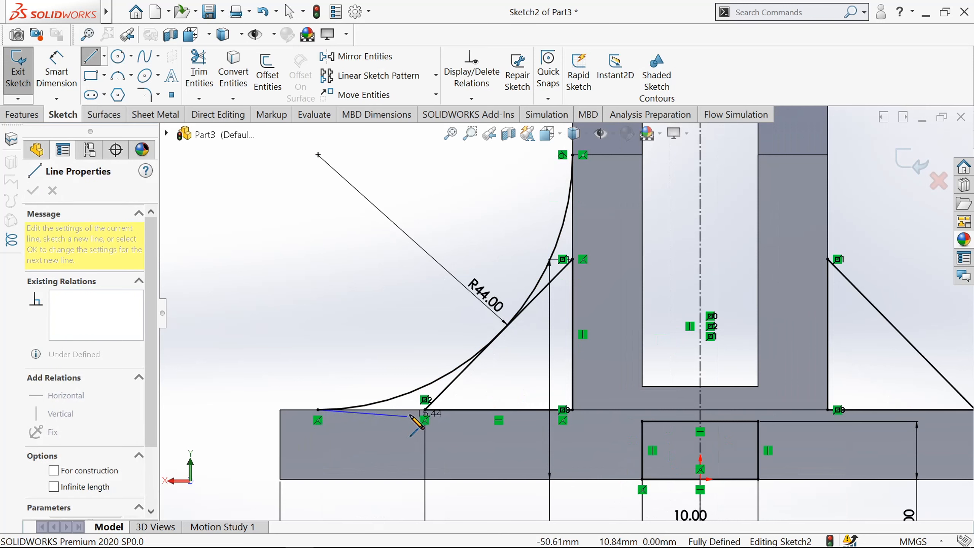
click(425, 410)
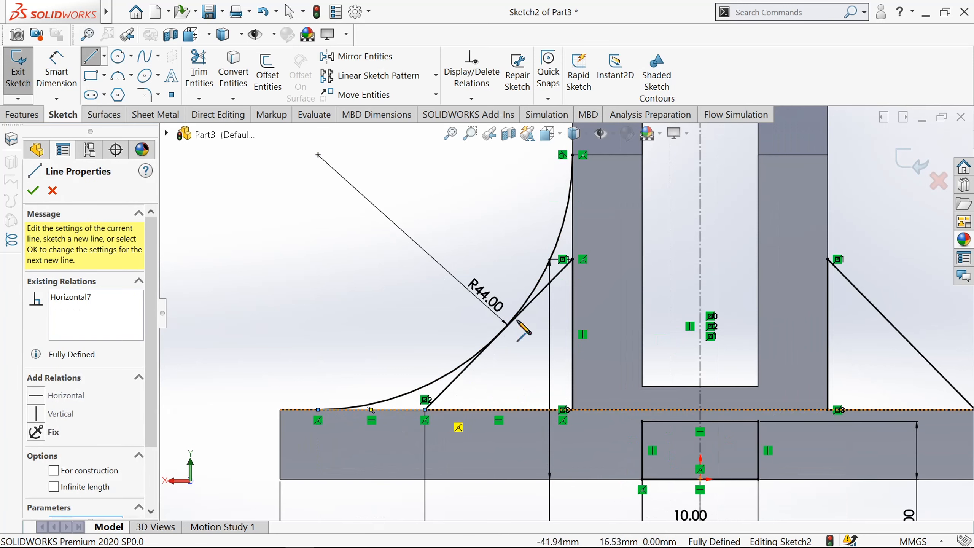
scroll(583, 180, down, 1)
click(571, 158)
click(571, 284)
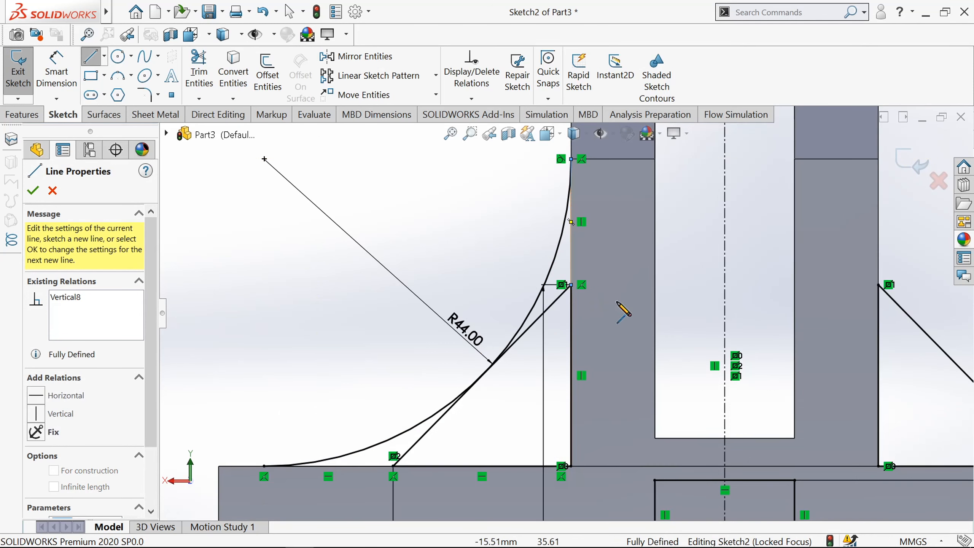
key(Escape)
scroll(621, 306, up, 2)
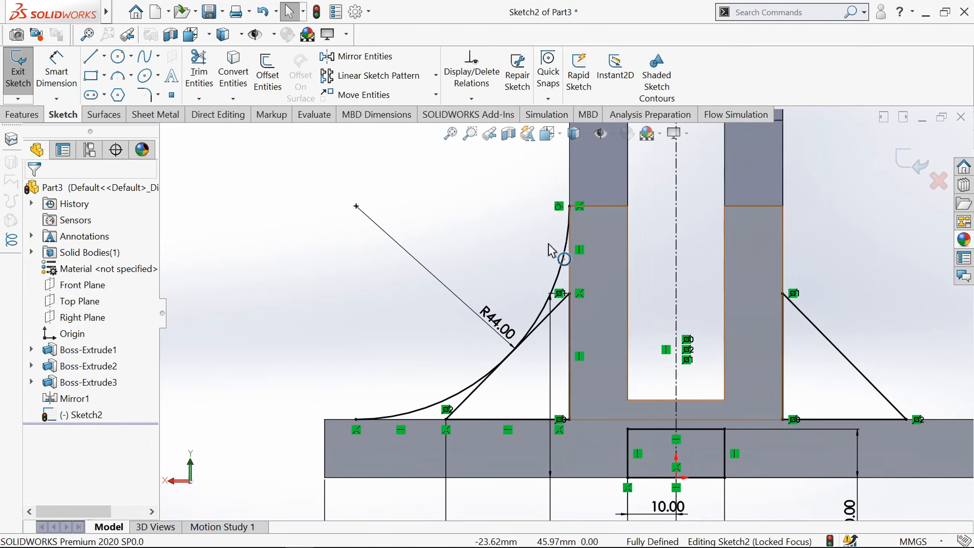
Step: Mirror the R44 arc and its two closing lines about the vertical centerline, keeping the originals
click(364, 58)
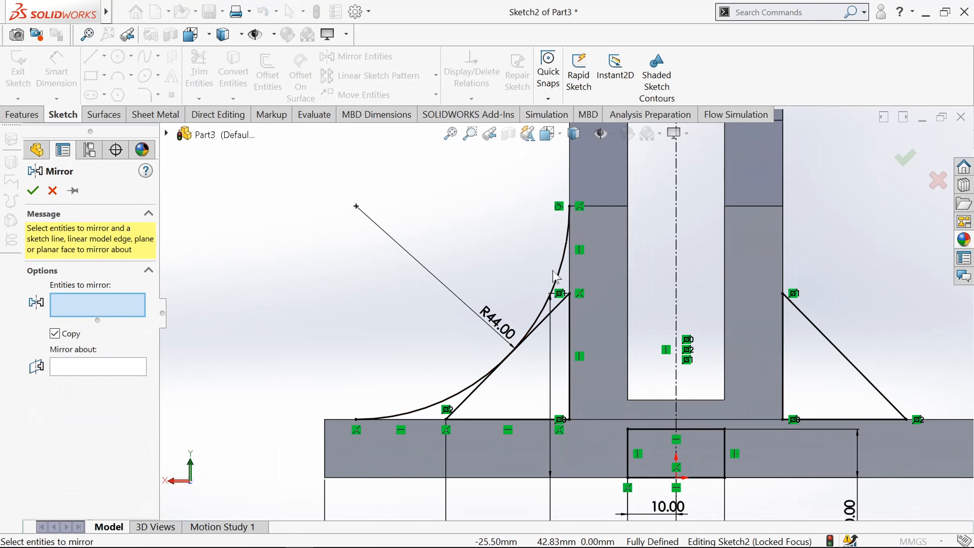
click(561, 286)
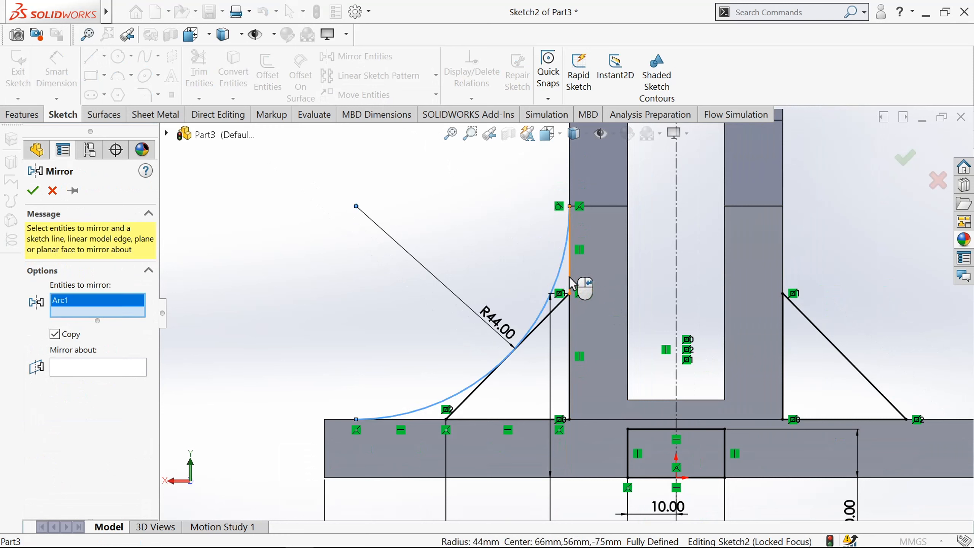
click(570, 280)
click(431, 420)
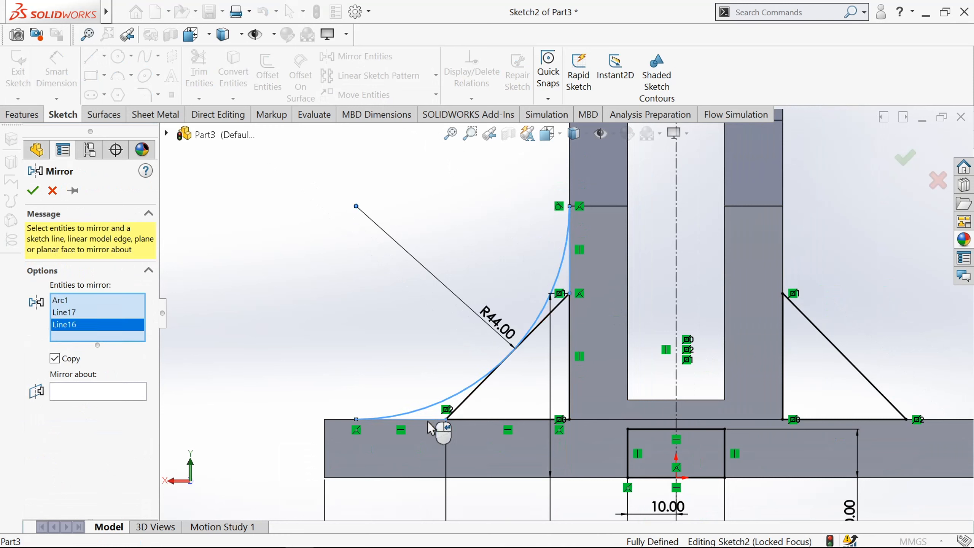
click(97, 394)
click(676, 285)
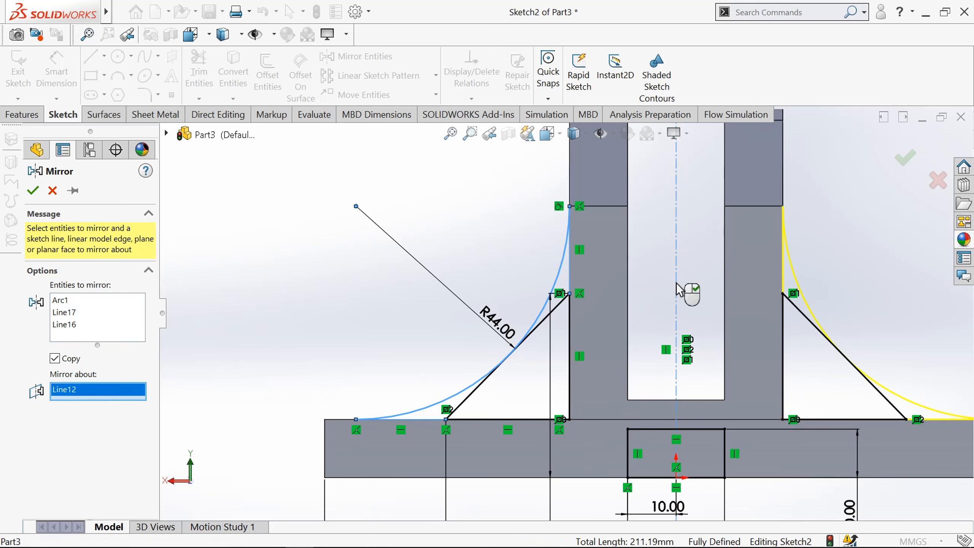
click(34, 193)
scroll(359, 277, up, 3)
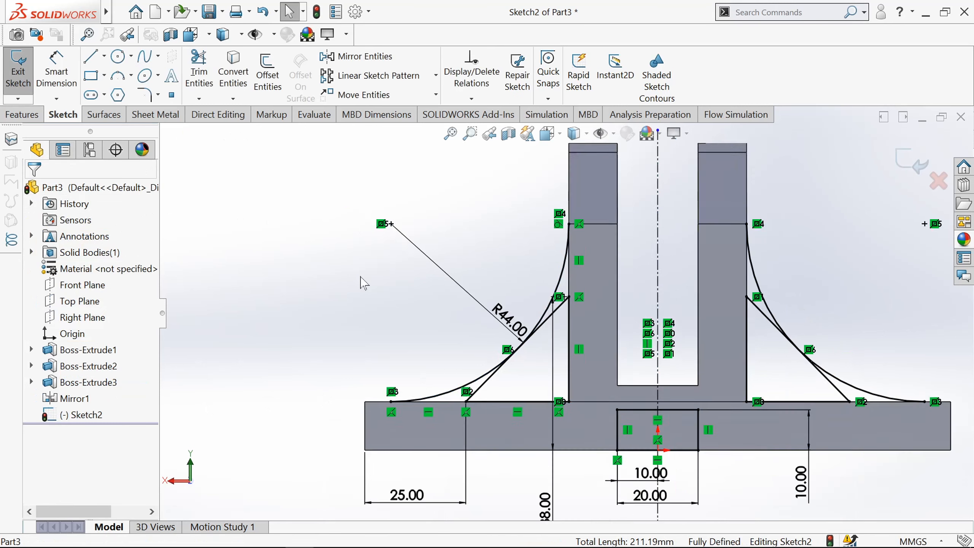
Step: Join the upper ends of the two arcs with a 44 mm horizontal line, and exit the sketch
mouse_move(334, 301)
middle_down()
mouse_move(354, 320)
mouse_move(343, 313)
middle_up()
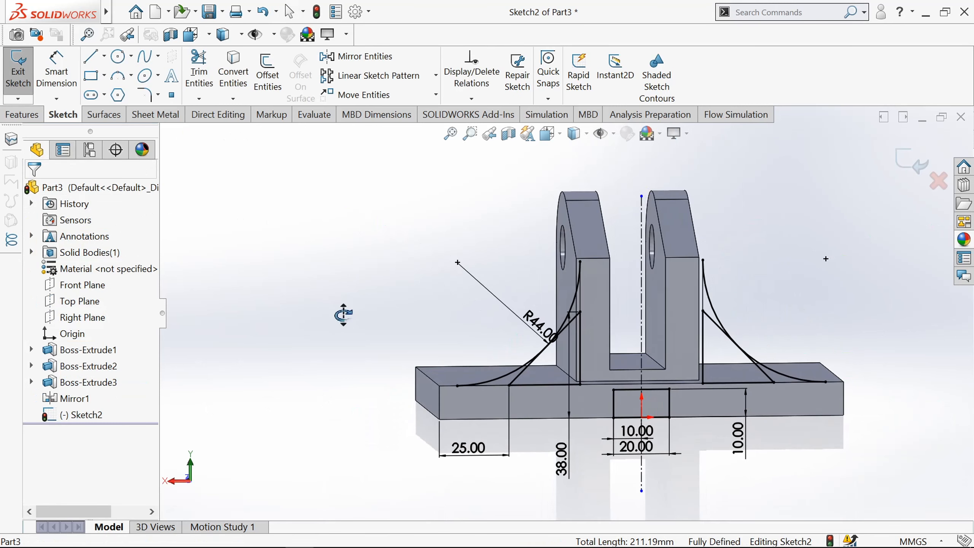
scroll(503, 322, down, 1)
click(92, 56)
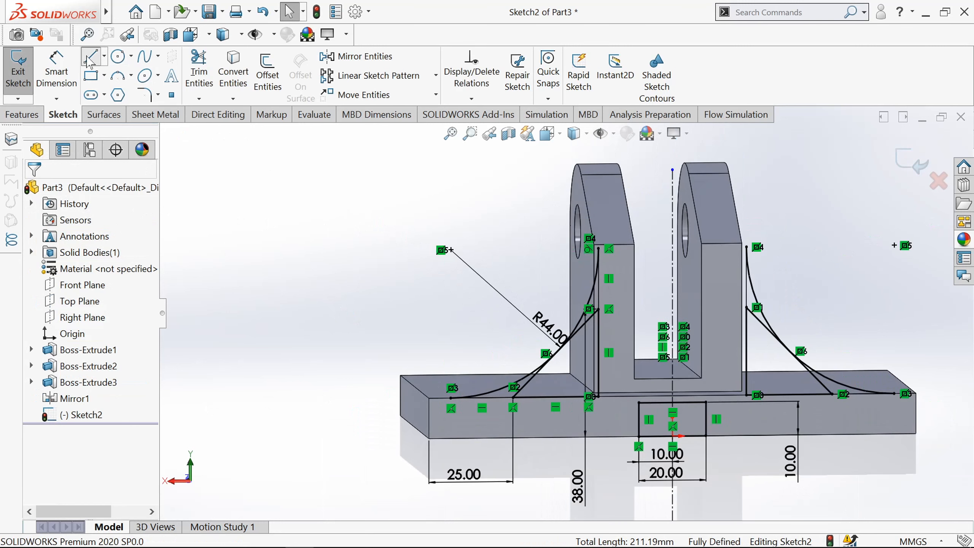
scroll(669, 245, down, 3)
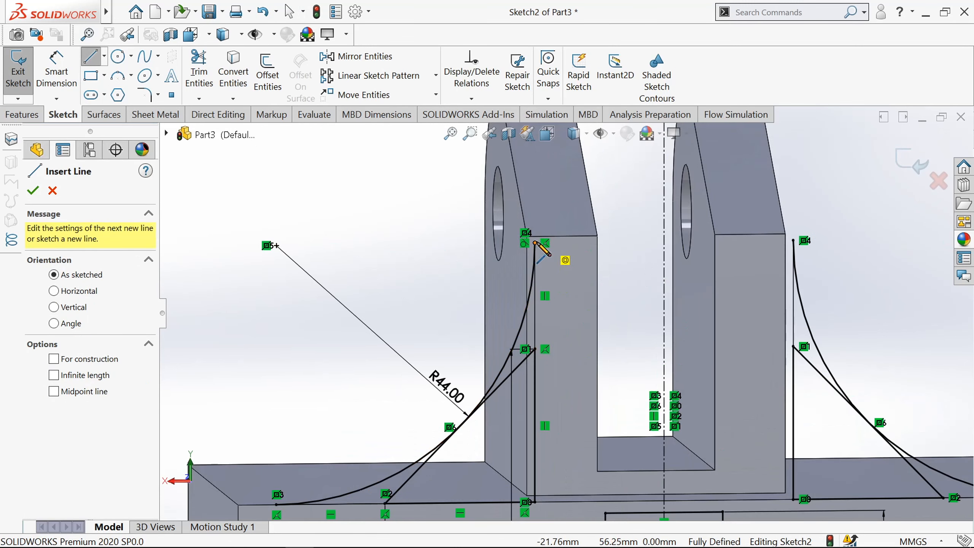
click(535, 242)
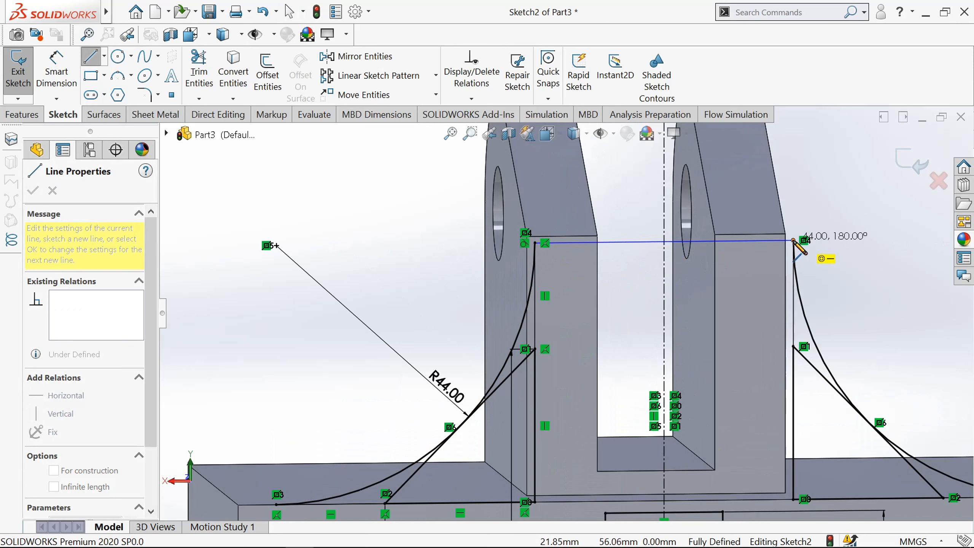
double_click(792, 240)
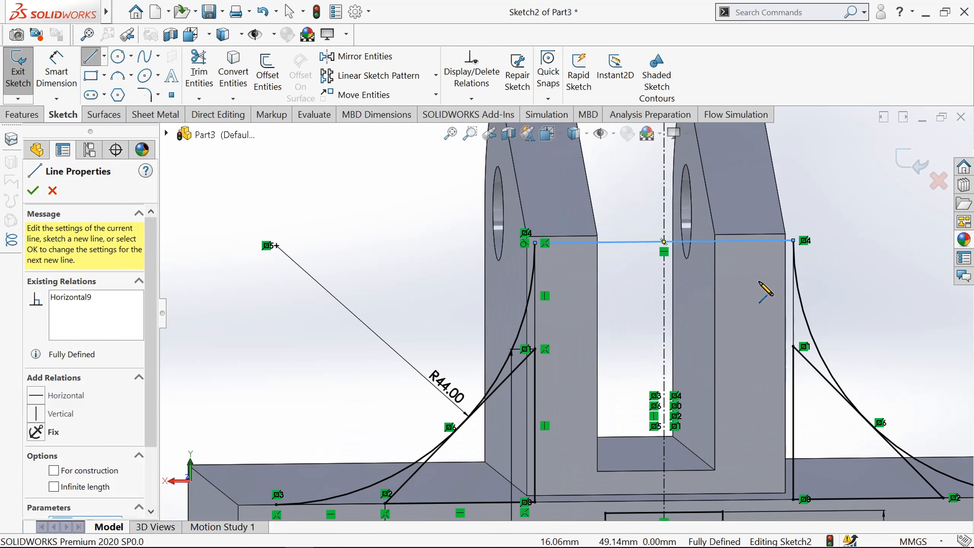
key(Escape)
scroll(763, 290, up, 2)
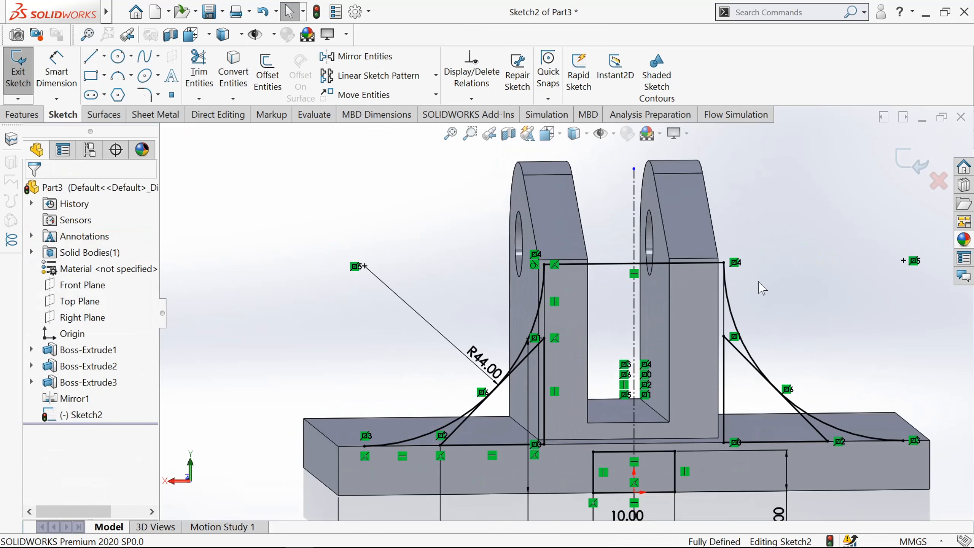
click(22, 73)
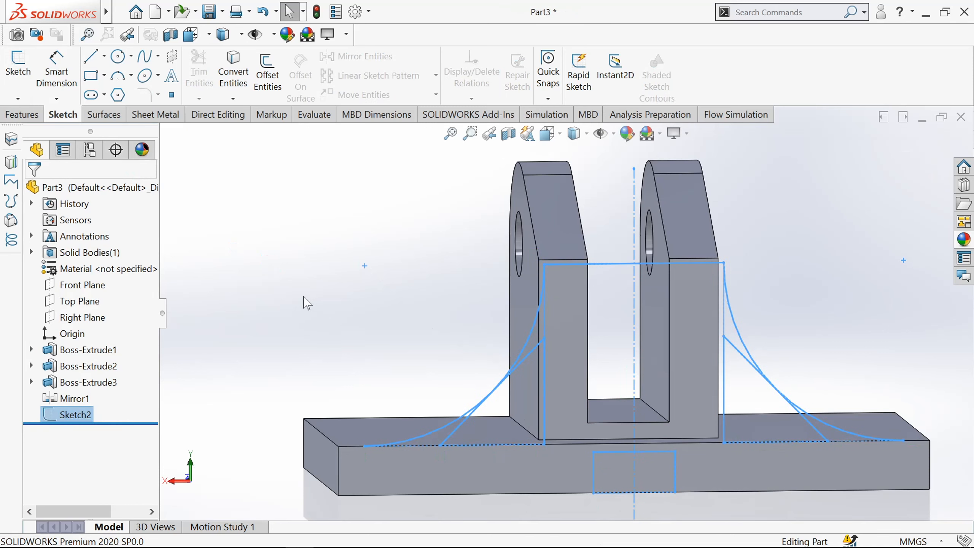
Step: Start a boss extrusion of the rear-face sketch, selecting the central regions and all regions under both R44 arcs as contours
middle_drag(303, 296, 333, 306)
scroll(333, 305, up, 2)
click(333, 305)
click(21, 114)
click(24, 72)
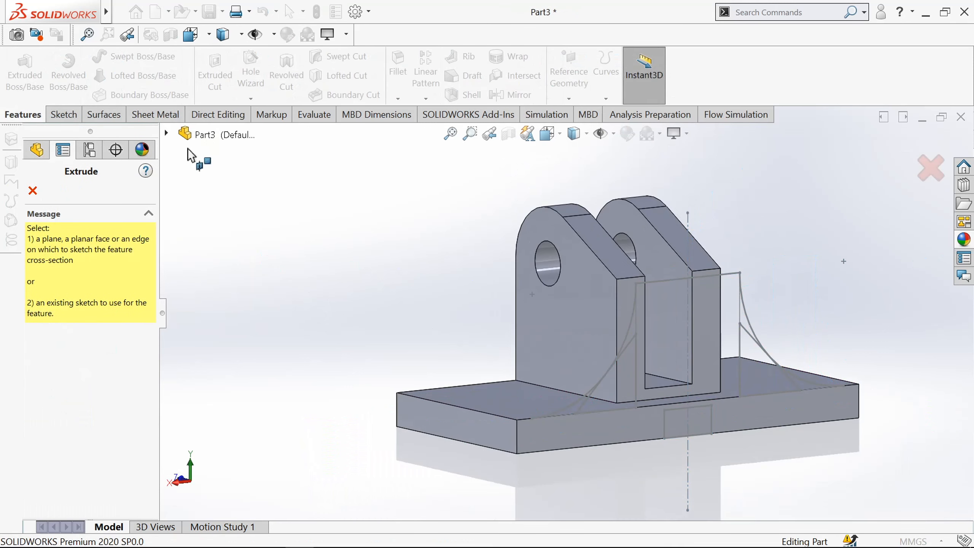
click(166, 133)
click(209, 359)
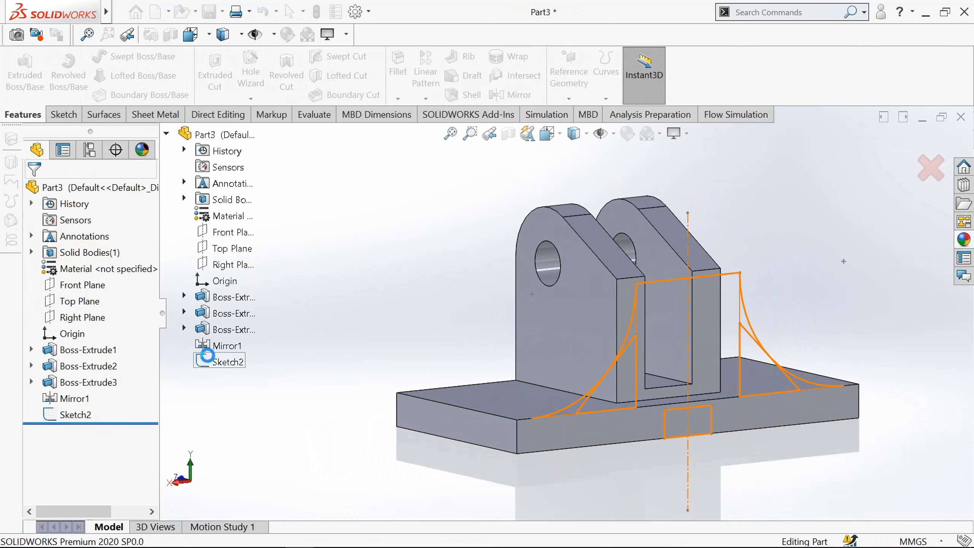
scroll(805, 395, down, 3)
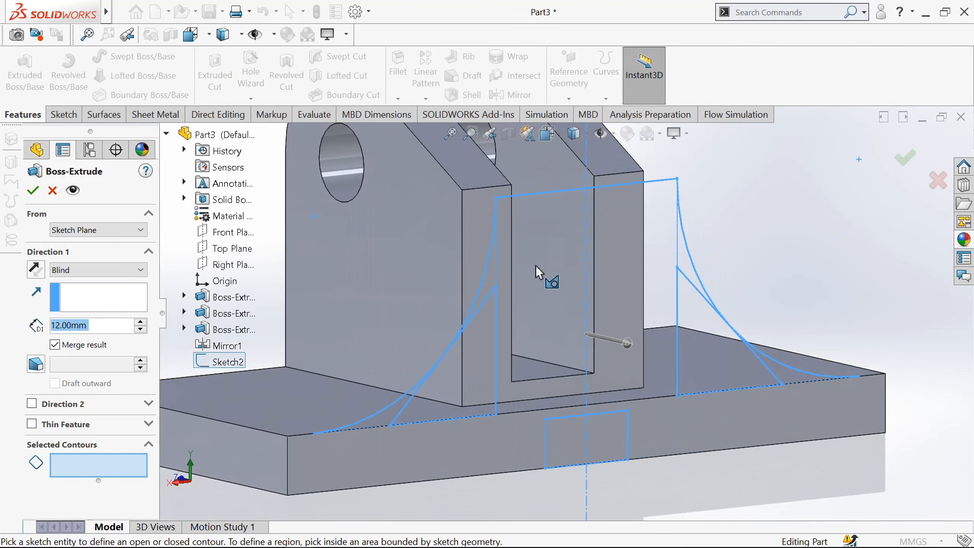
click(558, 244)
click(634, 242)
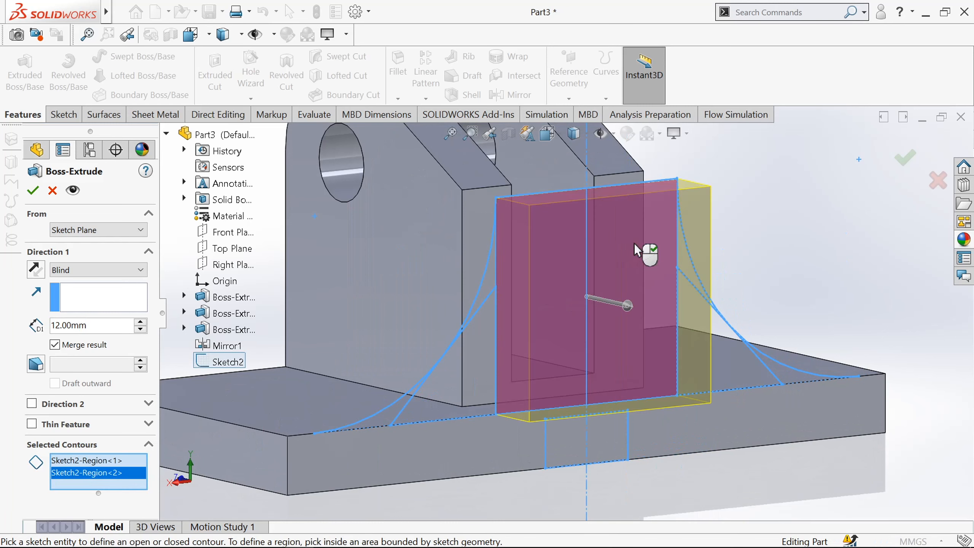
click(386, 424)
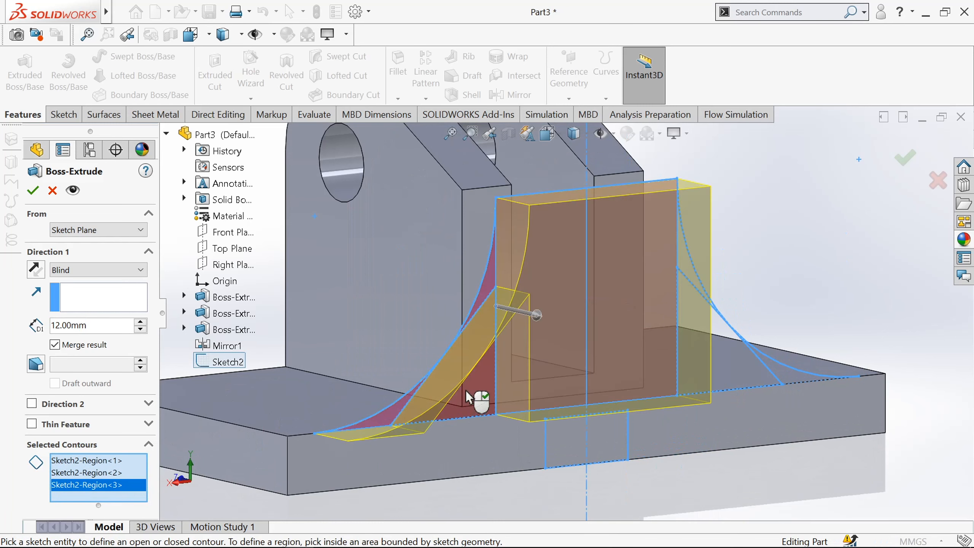
click(474, 398)
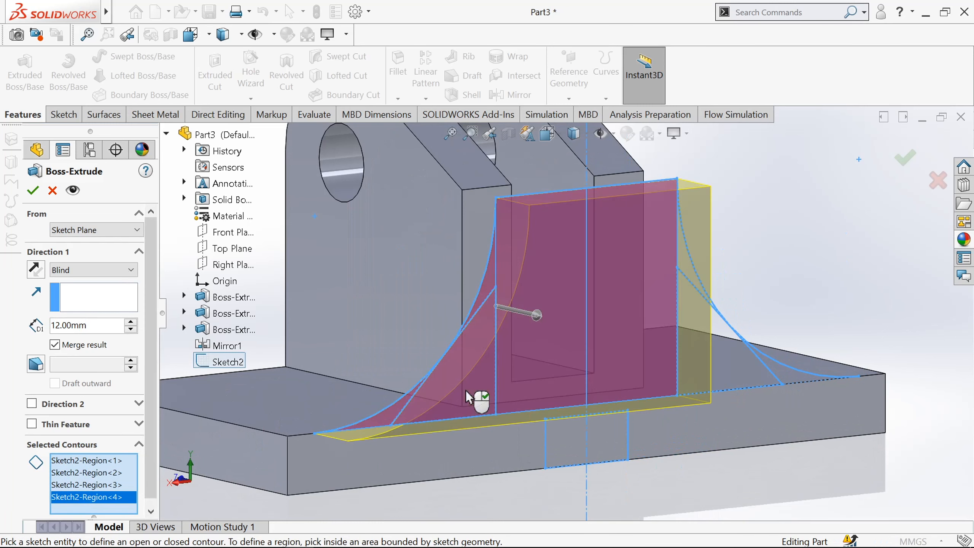
click(794, 383)
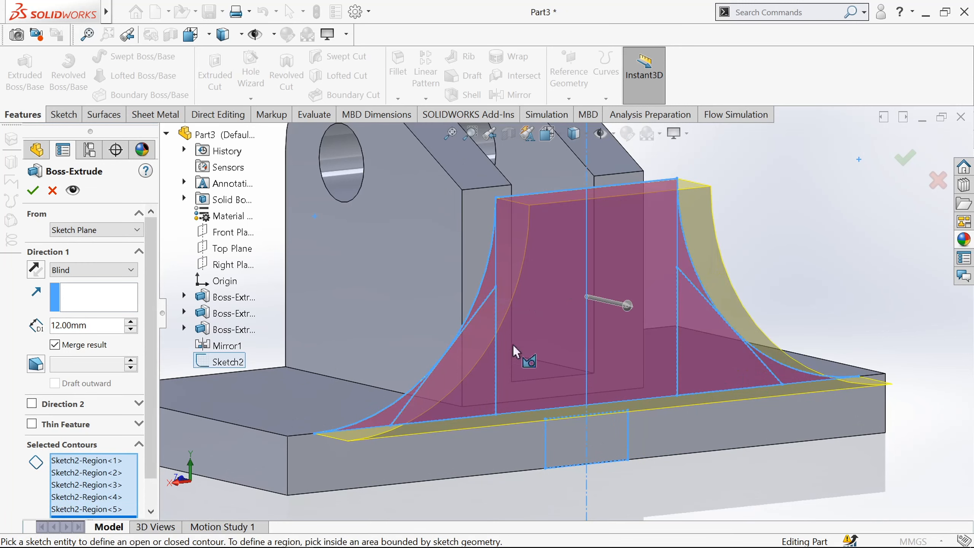
Step: Reverse the extrusion toward the uprights and complete it with a 12 mm blind depth
click(36, 269)
mouse_move(400, 337)
middle_down()
mouse_move(365, 321)
mouse_move(332, 286)
mouse_move(334, 321)
middle_up()
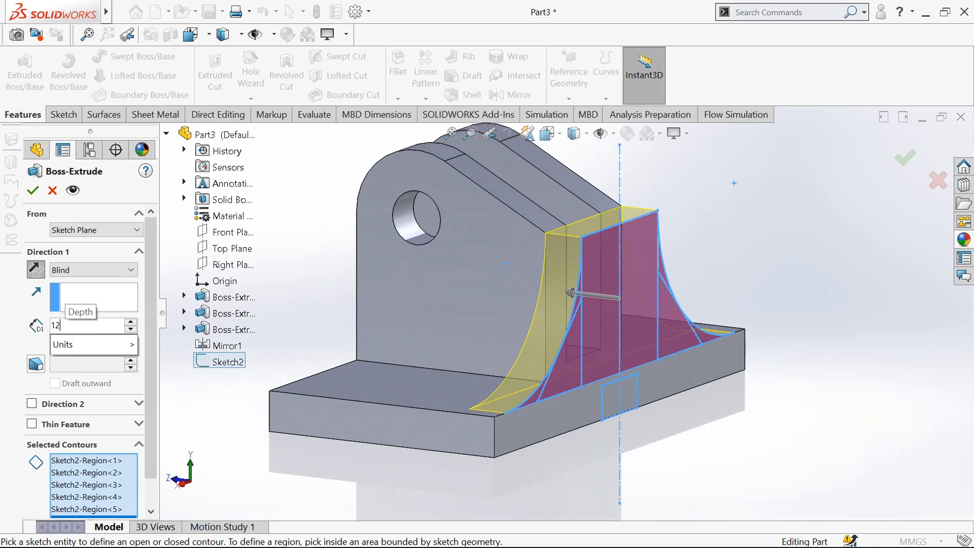
click(33, 190)
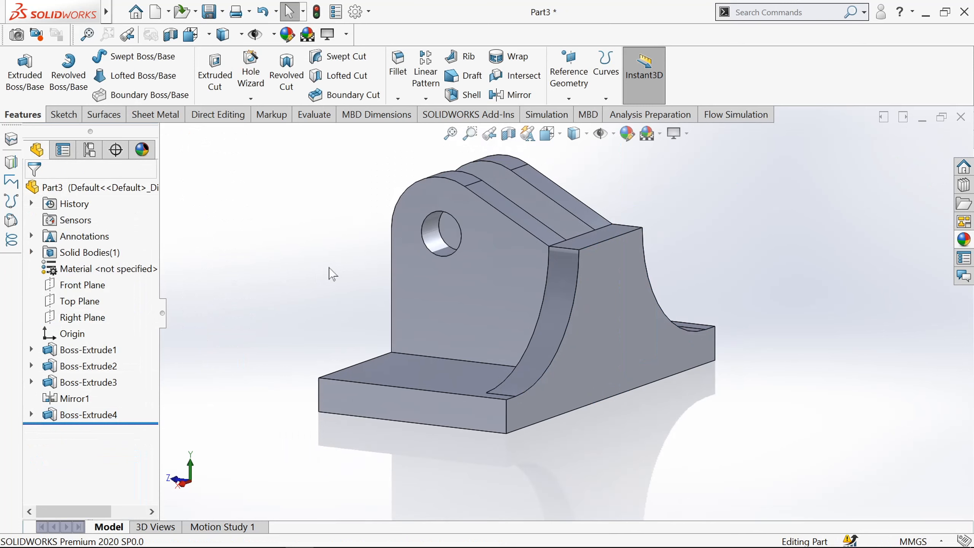
Step: Start another boss extrusion reusing the rear-face sketch, with the two mirrored triangles as contours
click(36, 83)
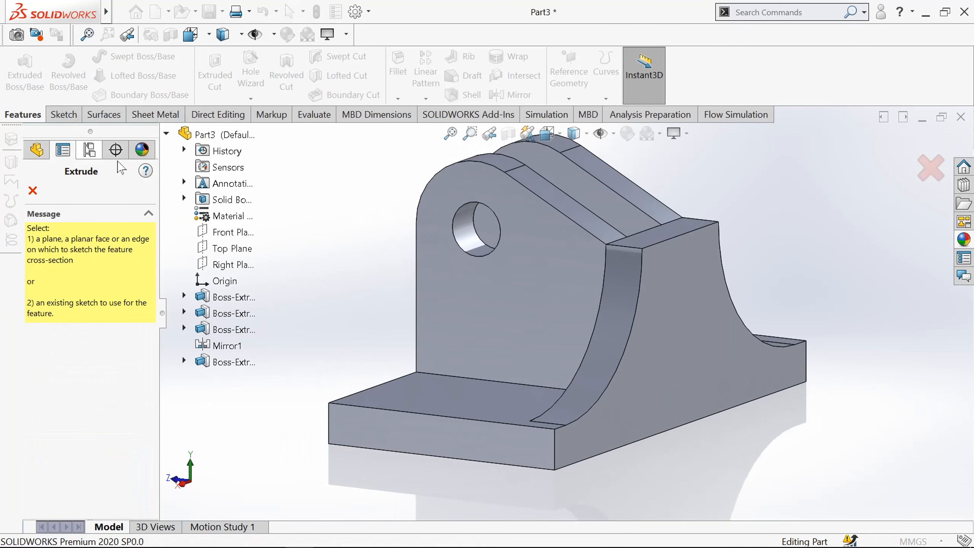
click(185, 362)
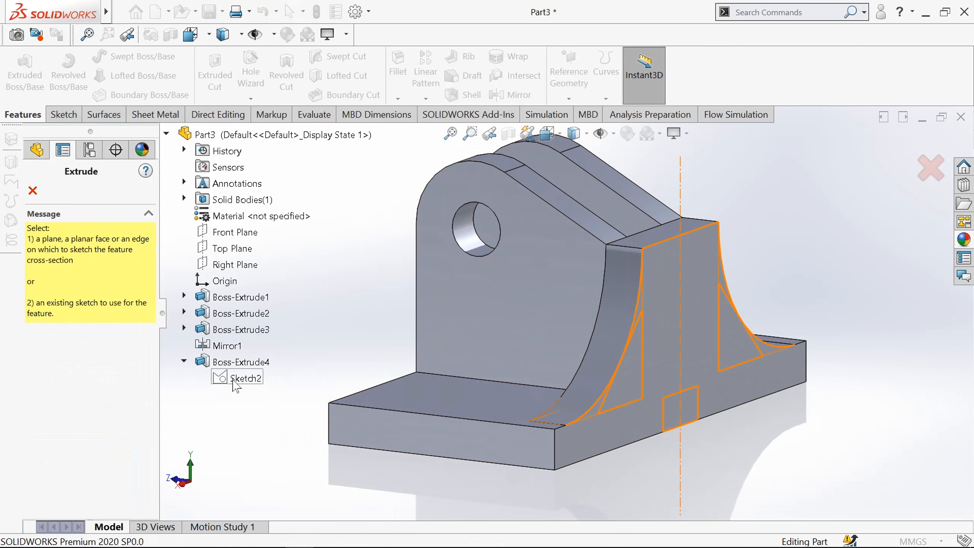
click(236, 380)
scroll(675, 414, down, 3)
click(590, 378)
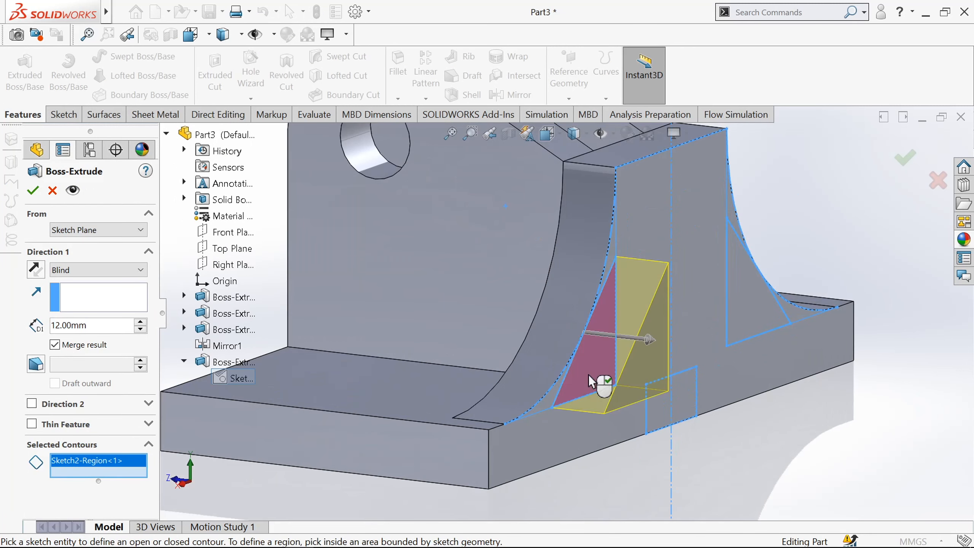
click(744, 303)
scroll(744, 303, up, 2)
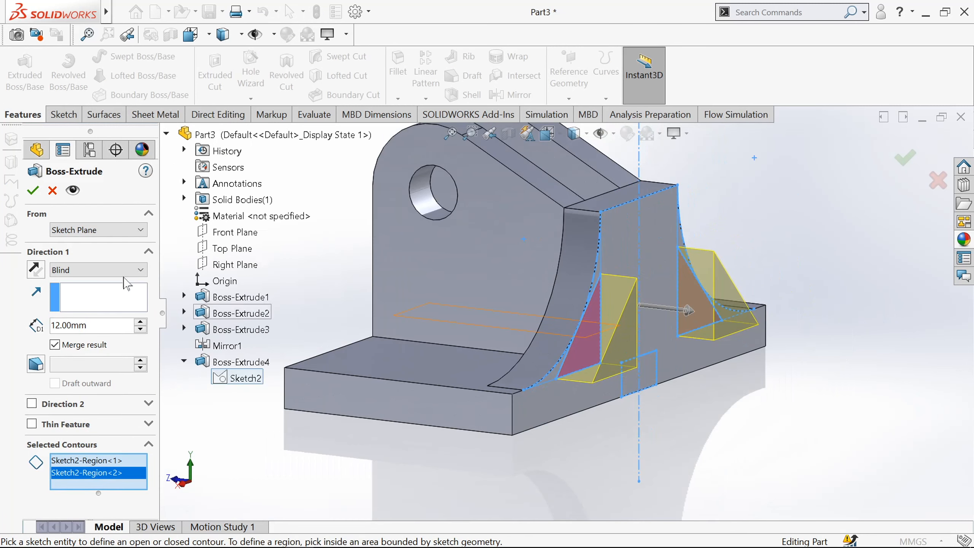
Step: Reverse the triangles' extrusion and start it from a 63 mm offset, flipped toward the front of the bracket
click(35, 269)
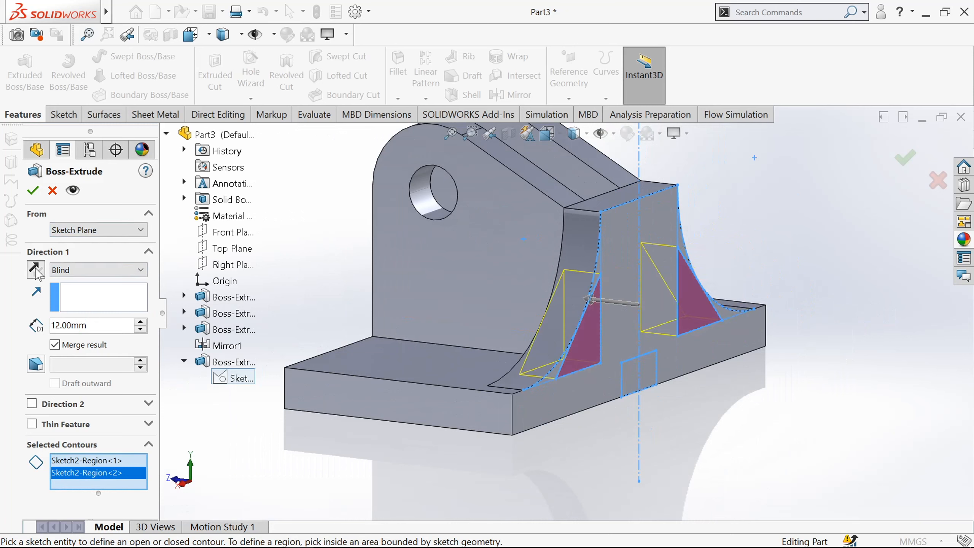
click(82, 235)
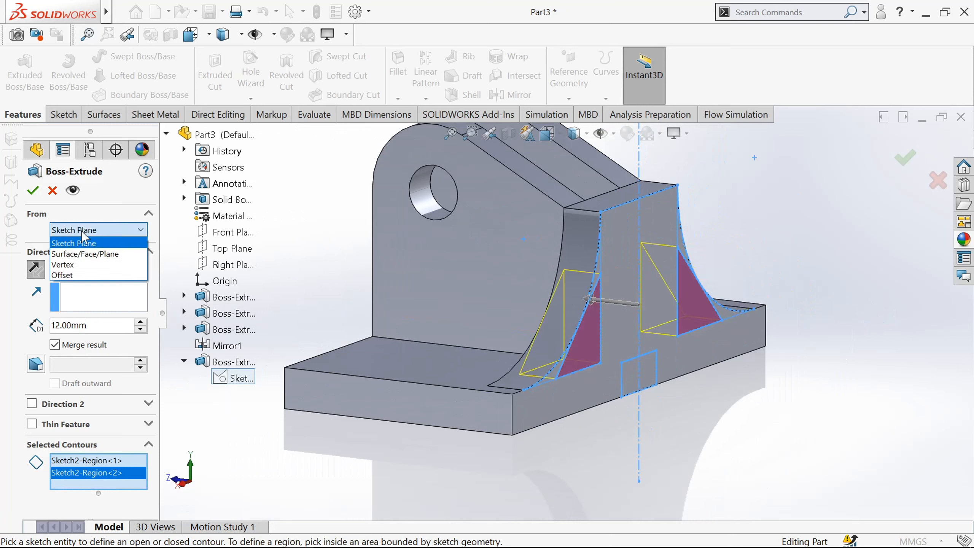
click(93, 275)
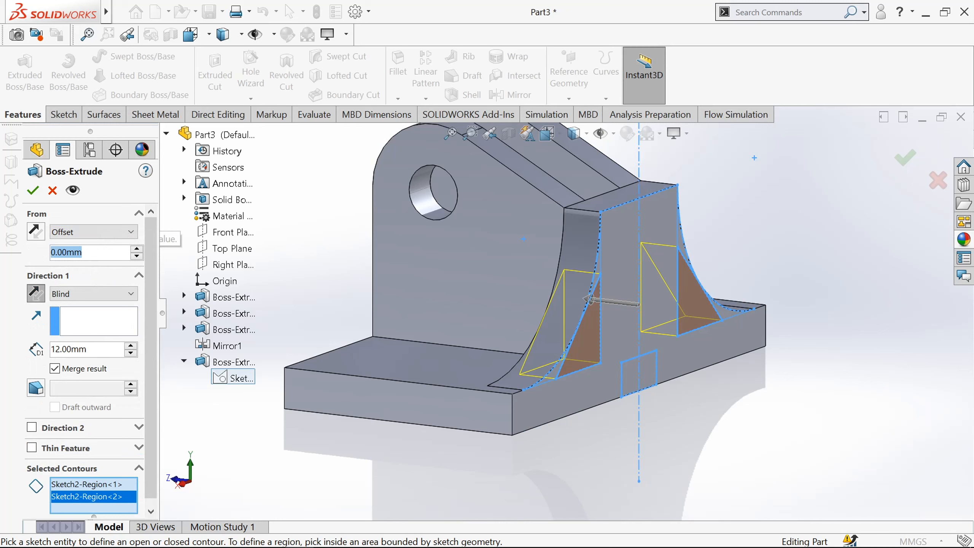
text(63)
key(Return)
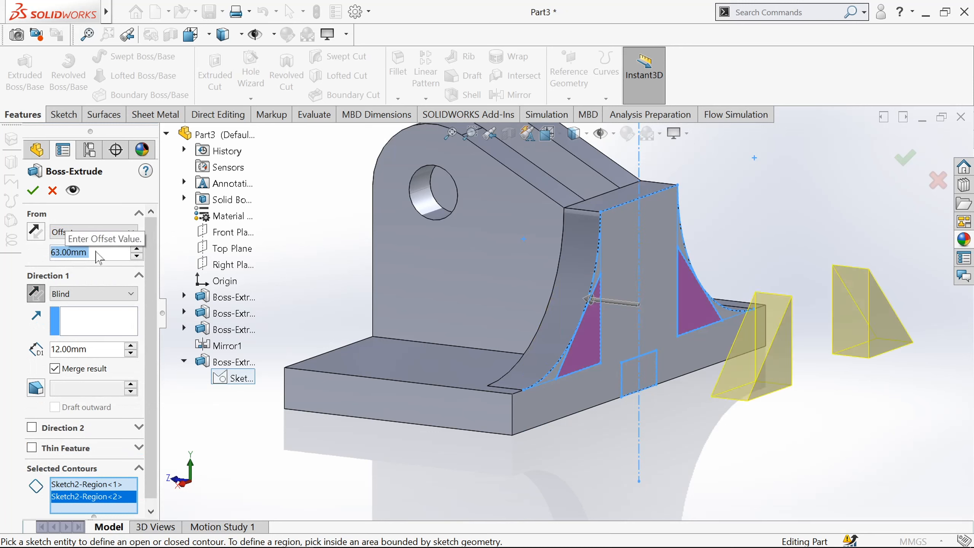
click(38, 232)
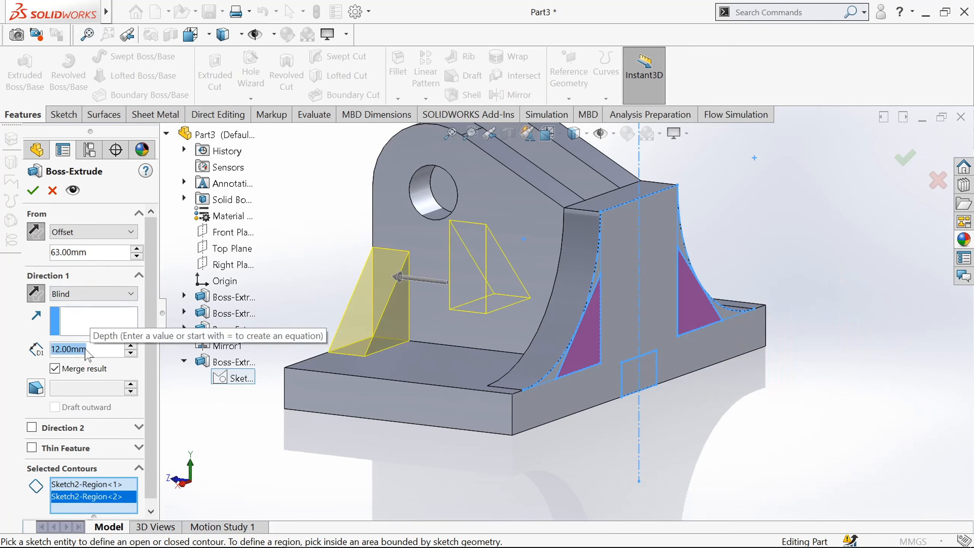
Step: Complete the two front triangular ribs' boss extrusion with a 12 mm blind depth
click(35, 190)
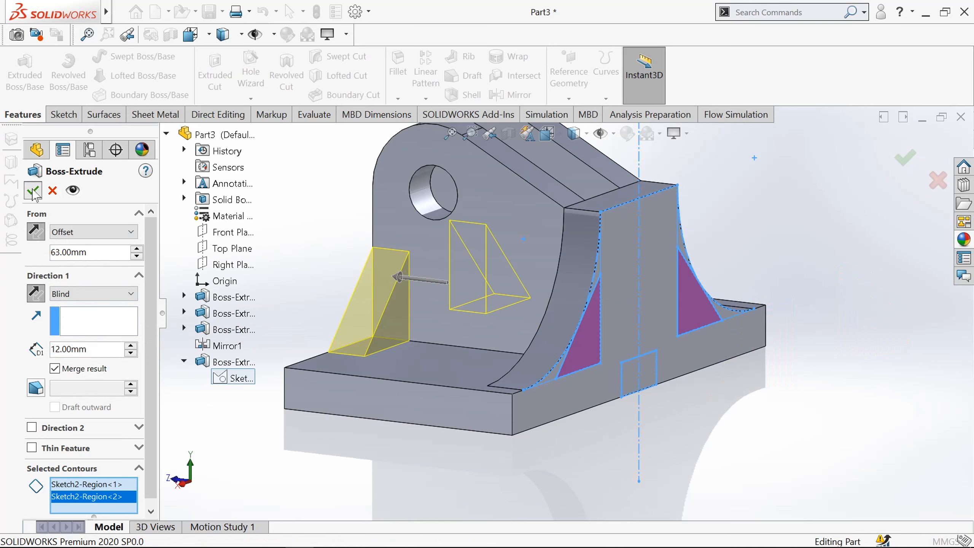
click(276, 274)
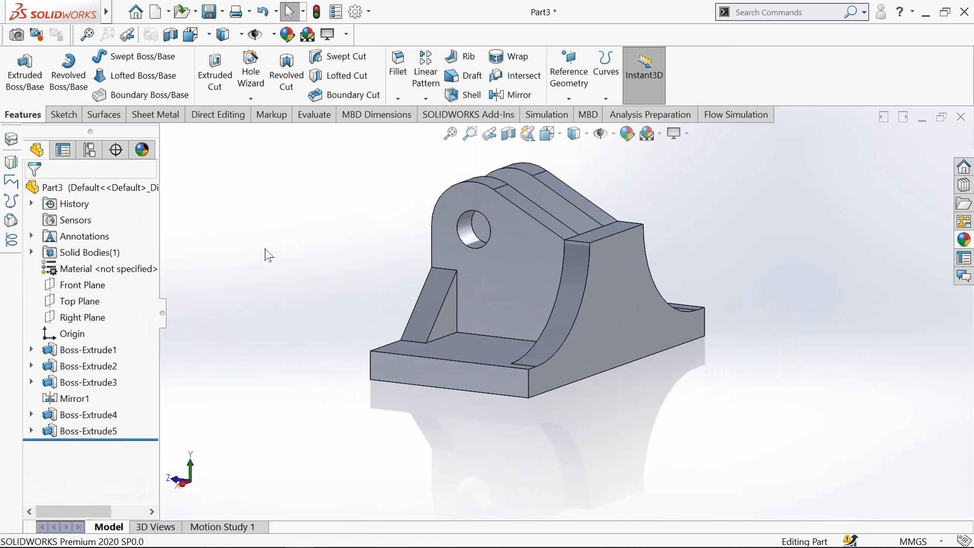
Step: Fillet the base's two front vertical corner edges with a 25 mm radius
middle_drag(276, 274, 382, 295)
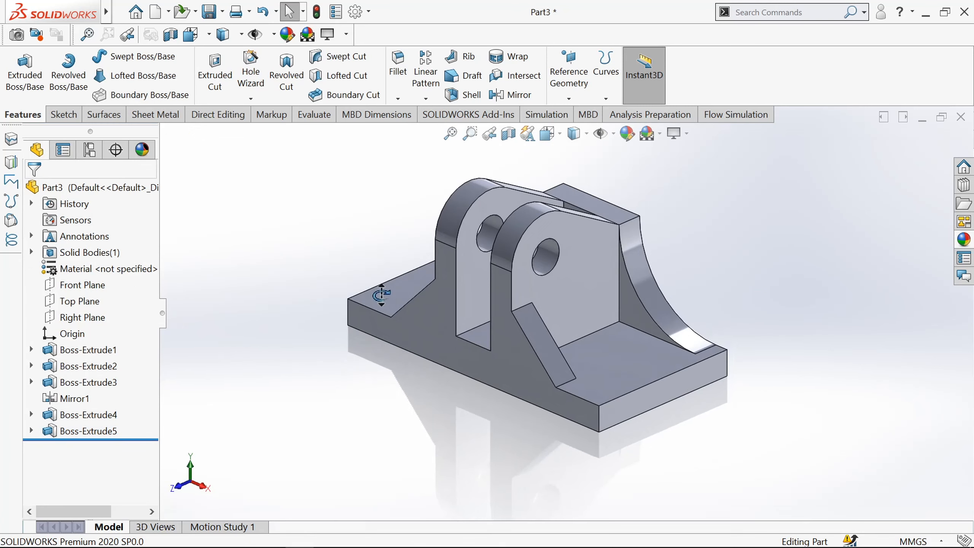
click(397, 61)
scroll(533, 322, down, 3)
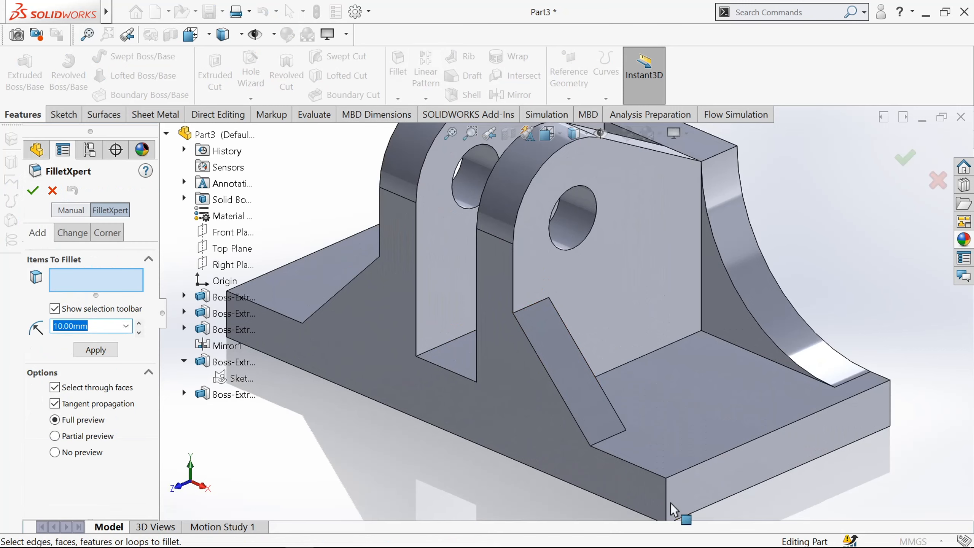
click(669, 506)
scroll(667, 499, up, 3)
middle_drag(668, 499, 352, 414)
click(311, 395)
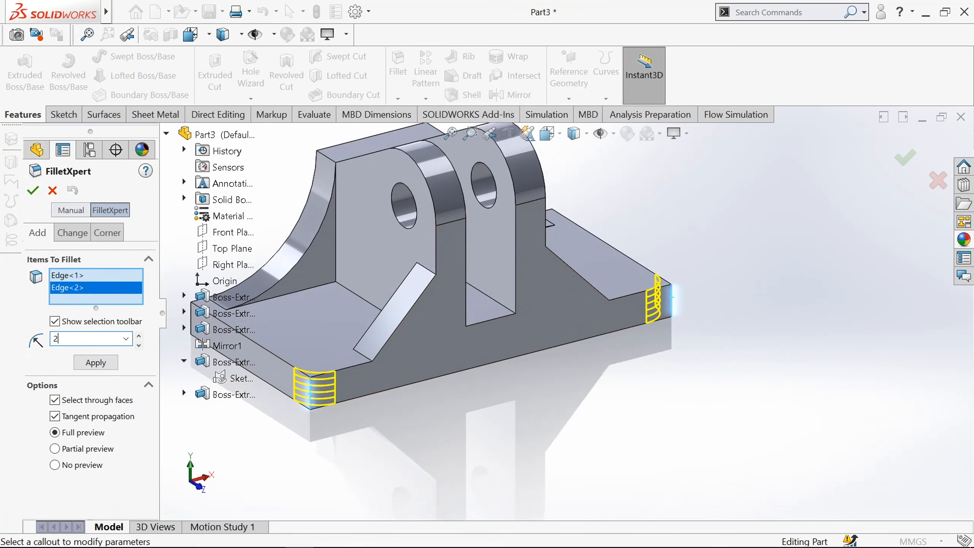
text(25)
key(Return)
click(32, 190)
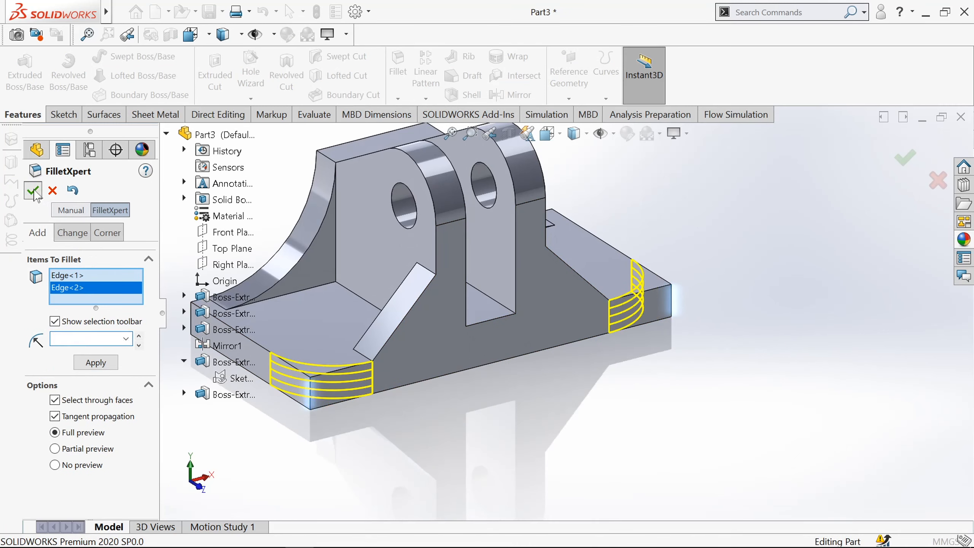
Step: Start a sketch on the base's top face, viewed normal to that face
scroll(317, 302, up, 3)
middle_drag(331, 380, 297, 414)
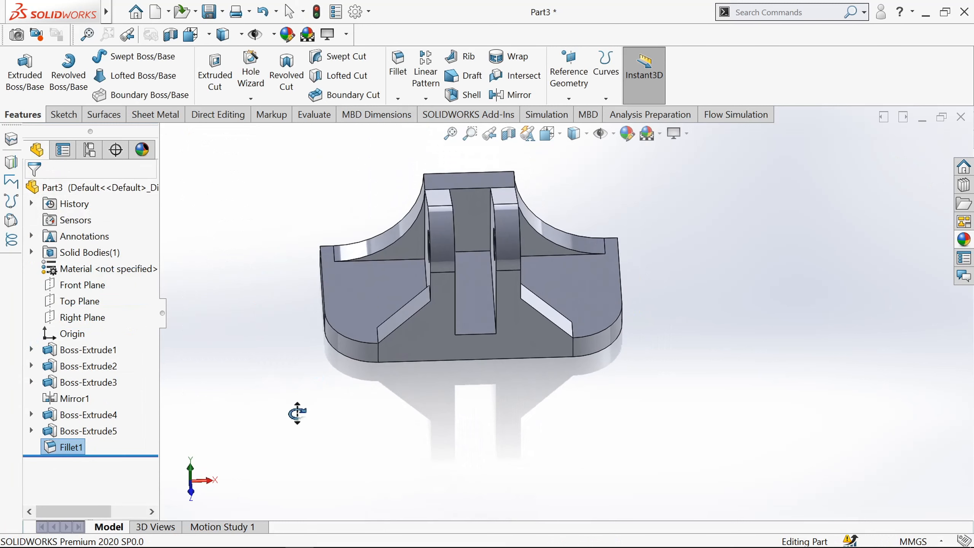
click(362, 296)
click(470, 263)
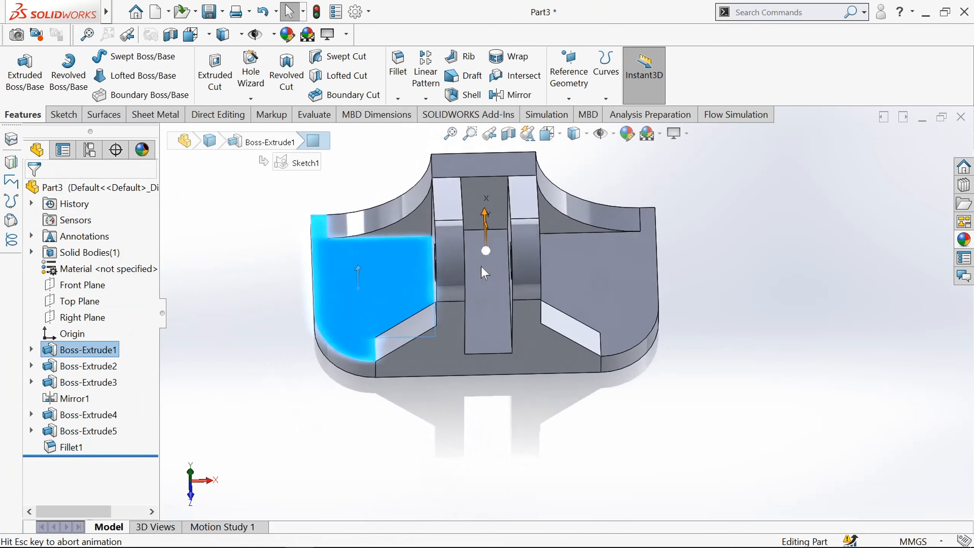
click(425, 315)
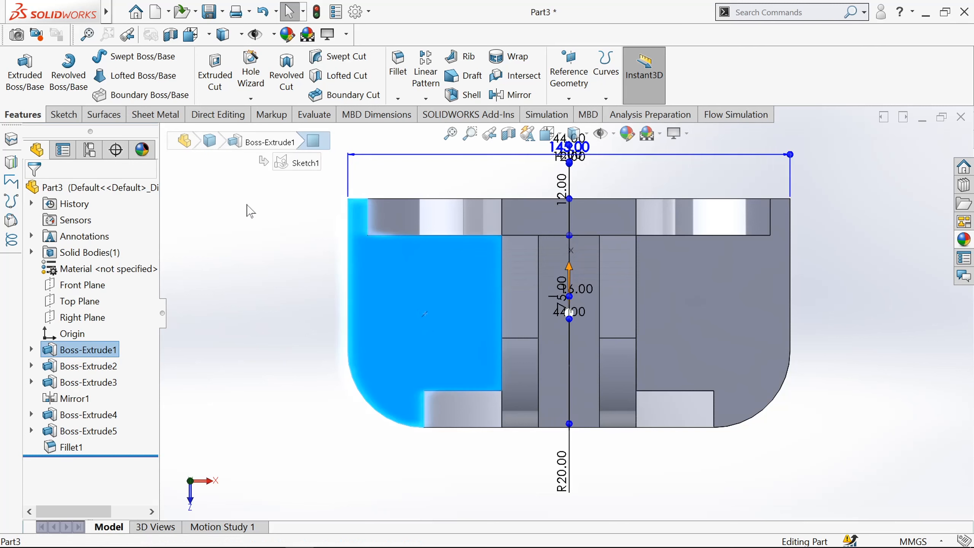
click(63, 115)
click(27, 77)
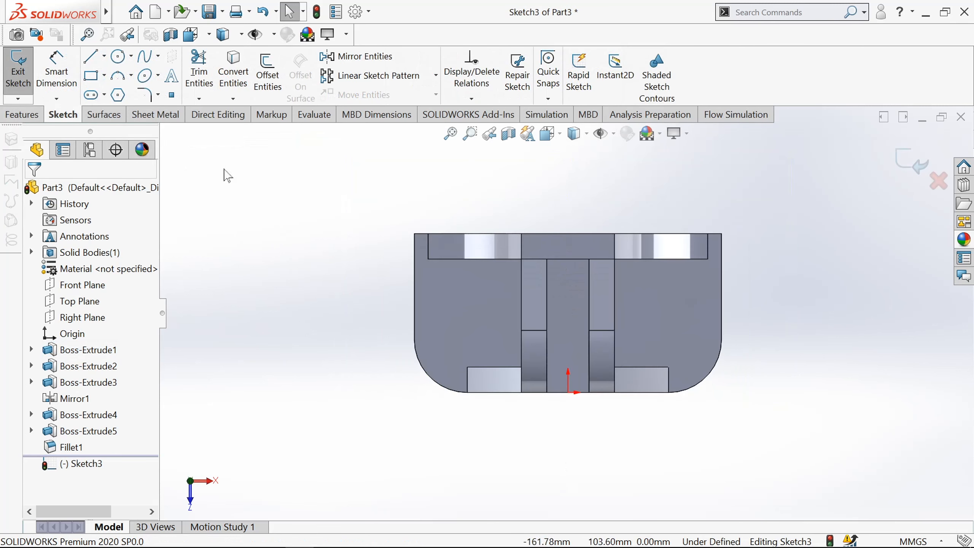
Step: Sketch two circles level with each other on either side of the uprights, with radii of about 8.9 mm and 9.9 mm
click(121, 58)
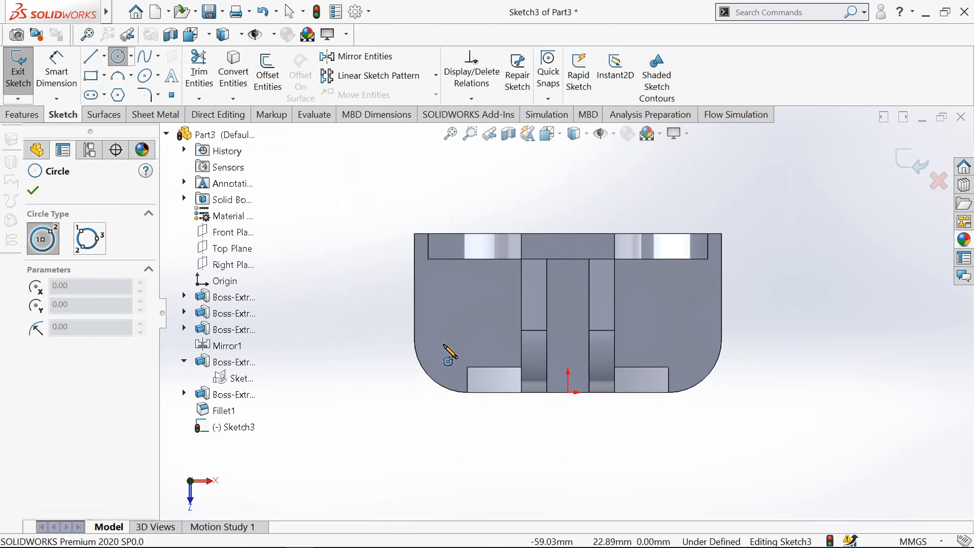
click(456, 319)
click(468, 332)
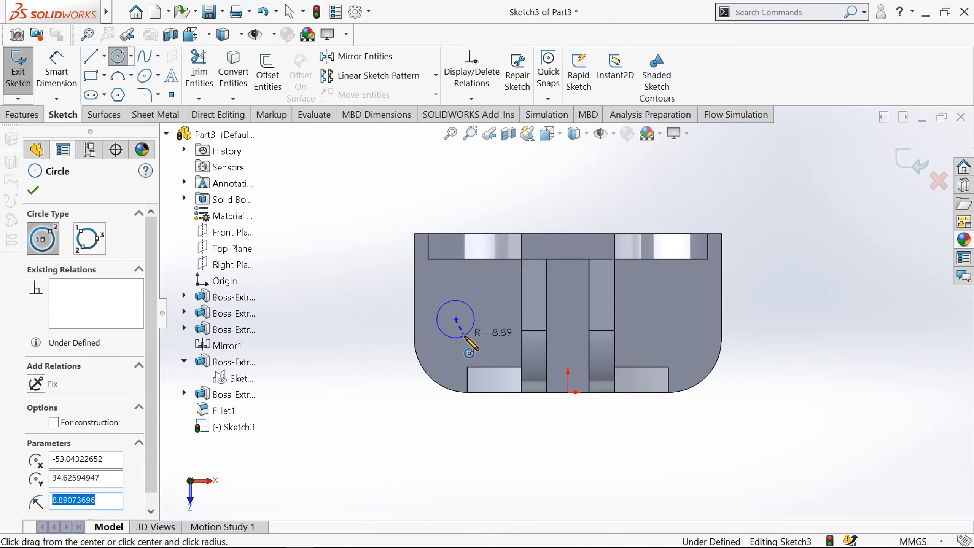
click(676, 319)
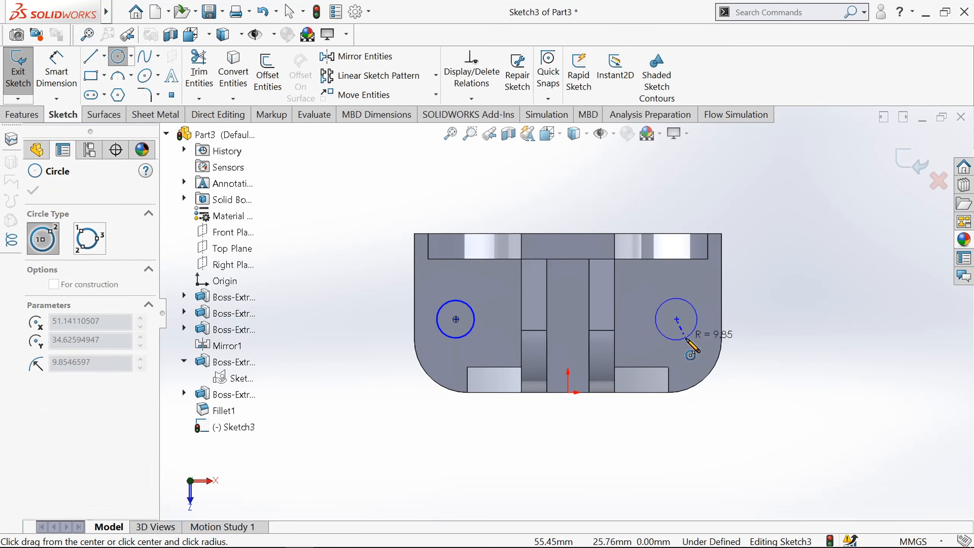
click(686, 339)
click(34, 191)
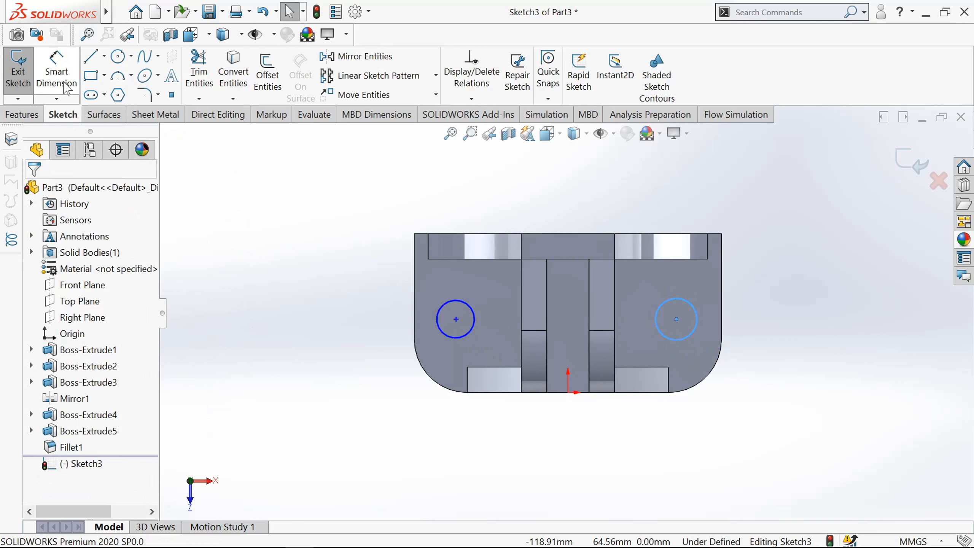
Step: Dimension the left circle's diameter as 16 mm
click(56, 69)
click(438, 313)
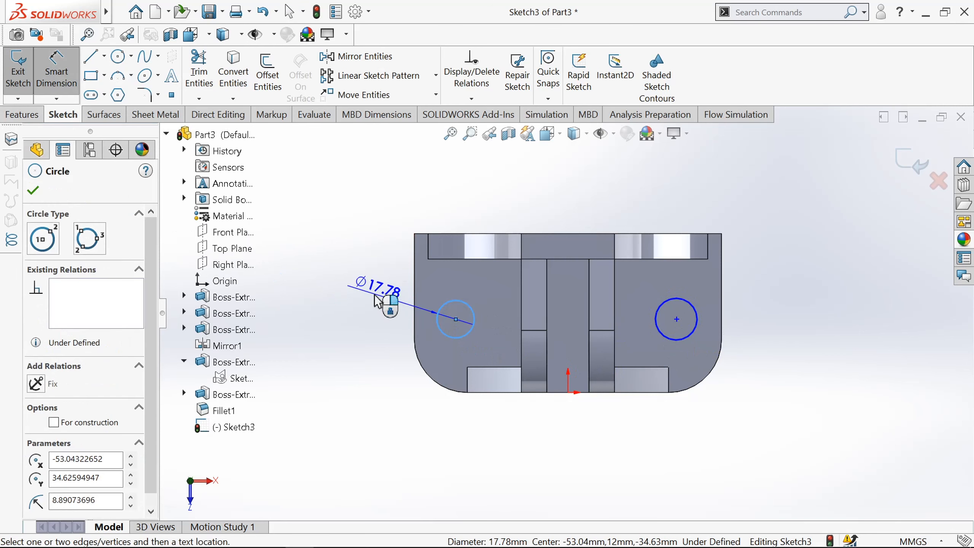
click(383, 295)
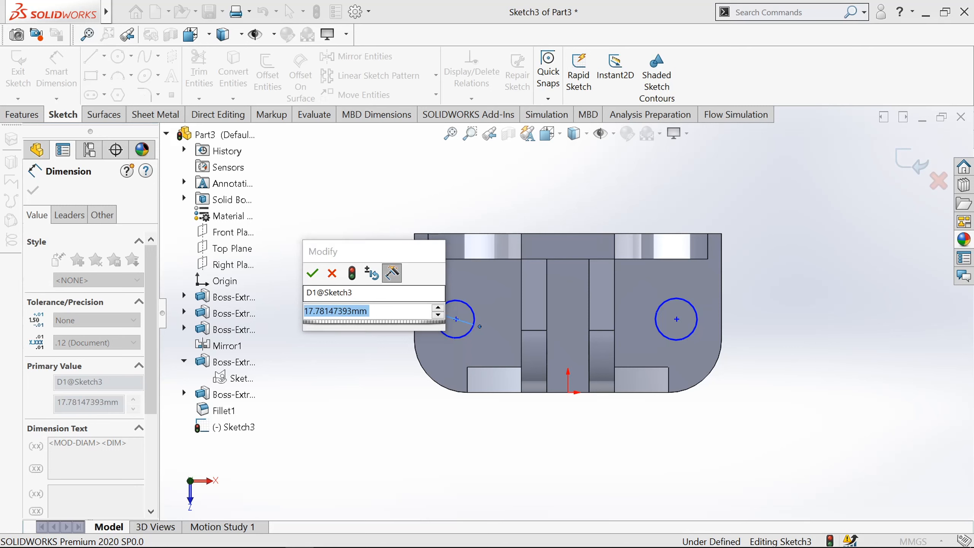
text(16)
key(Return)
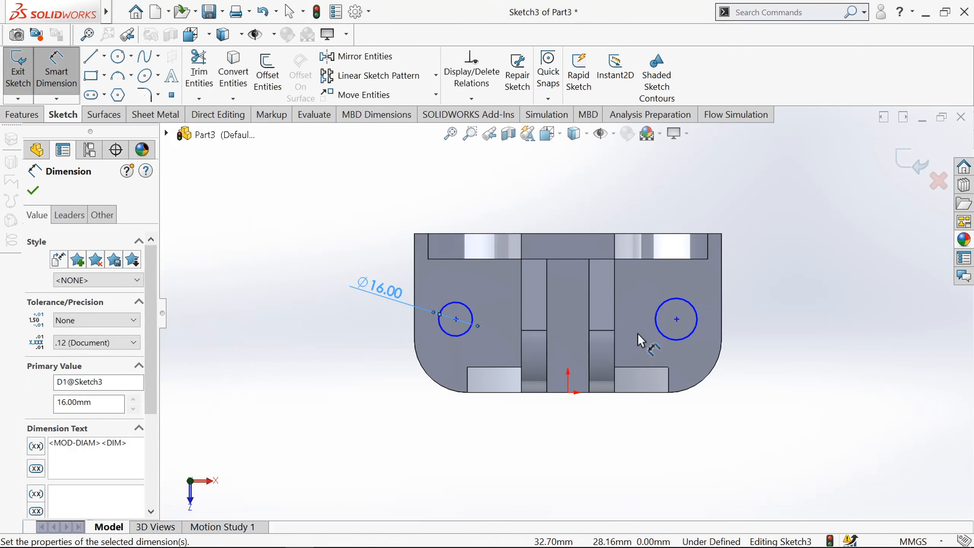
Step: Dimension the left circle's centre 25 mm from the base's left edge
scroll(556, 348, down, 2)
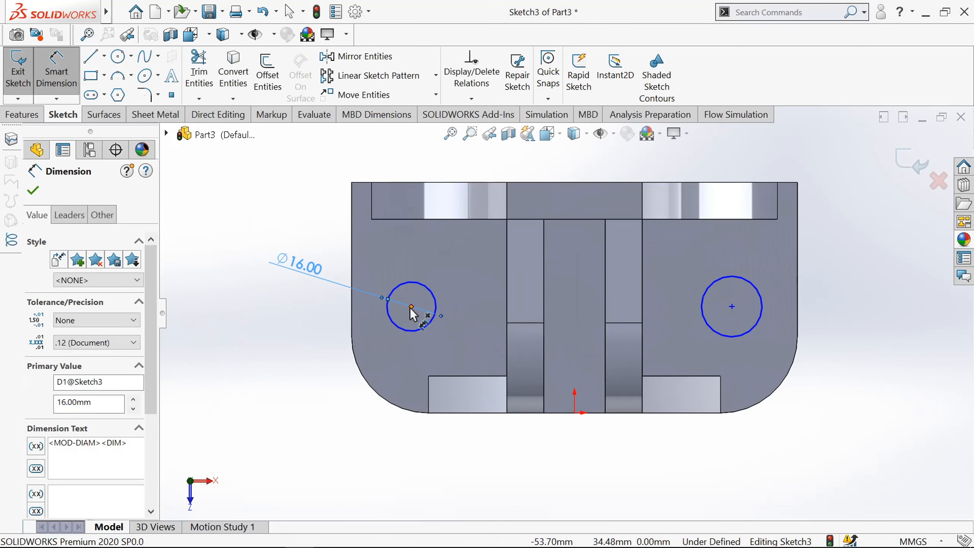
click(410, 308)
click(351, 320)
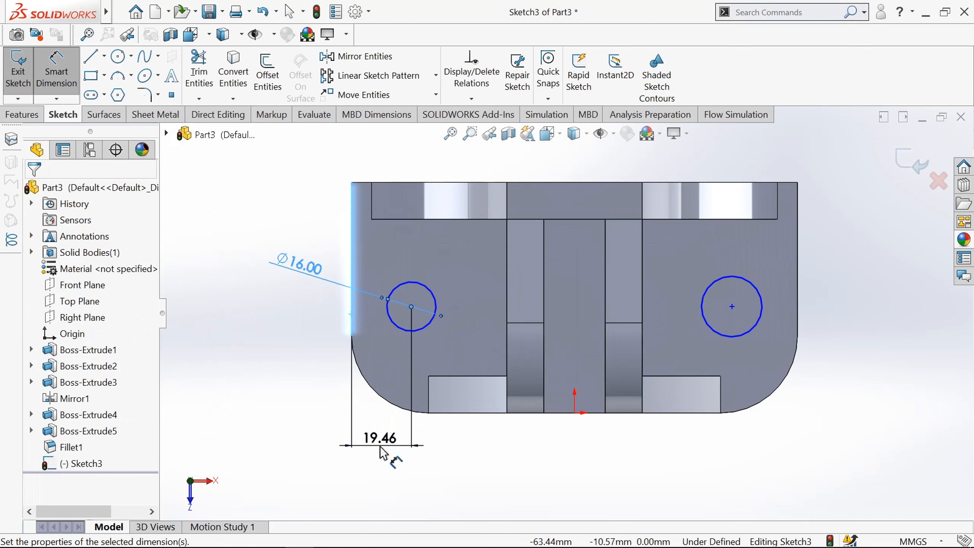
click(381, 453)
text(25)
key(Return)
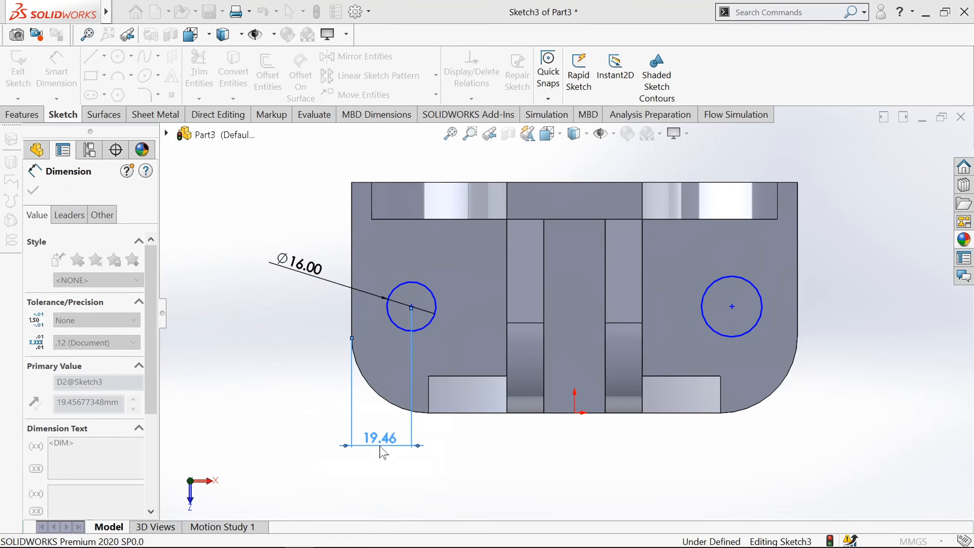
Step: Dimension the left circle's centre 38 mm from the base's front edge
scroll(423, 365, down, 2)
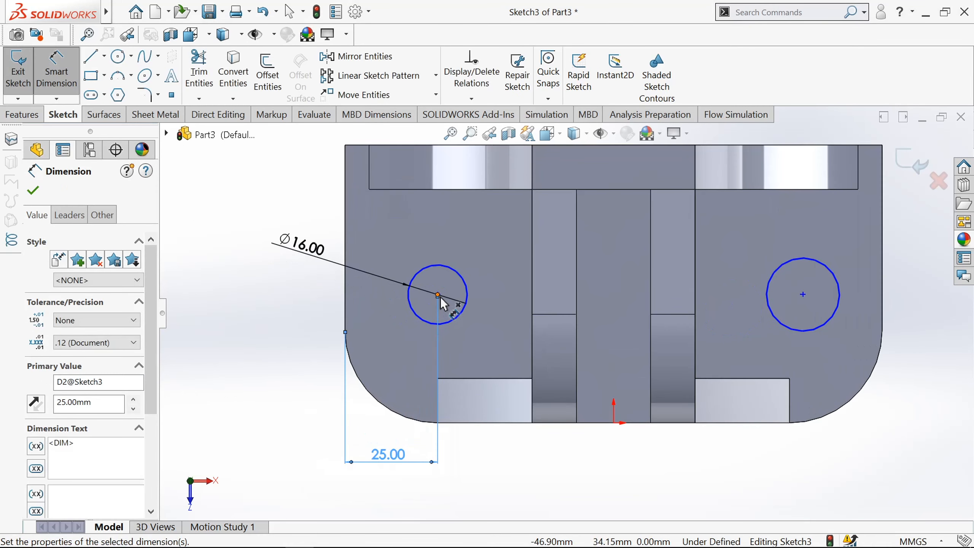
click(464, 422)
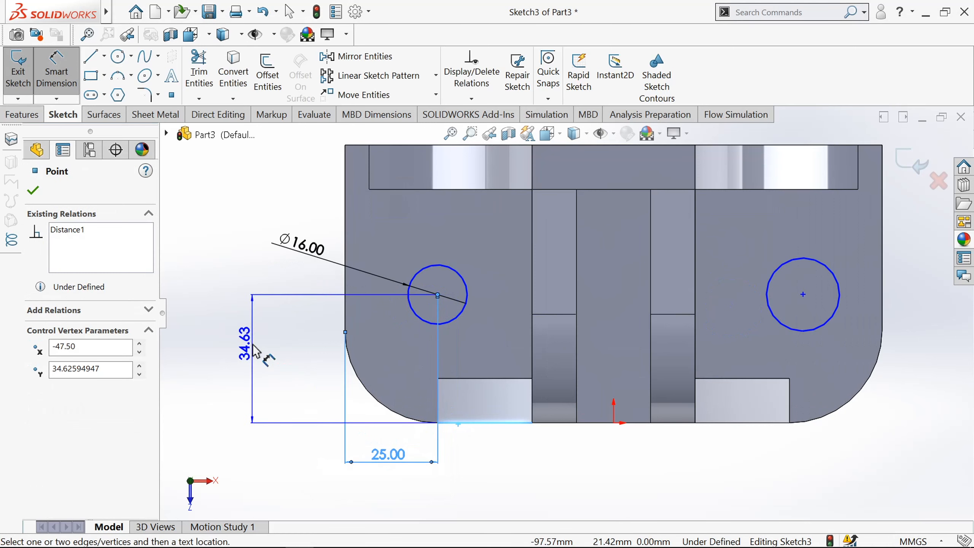
click(255, 351)
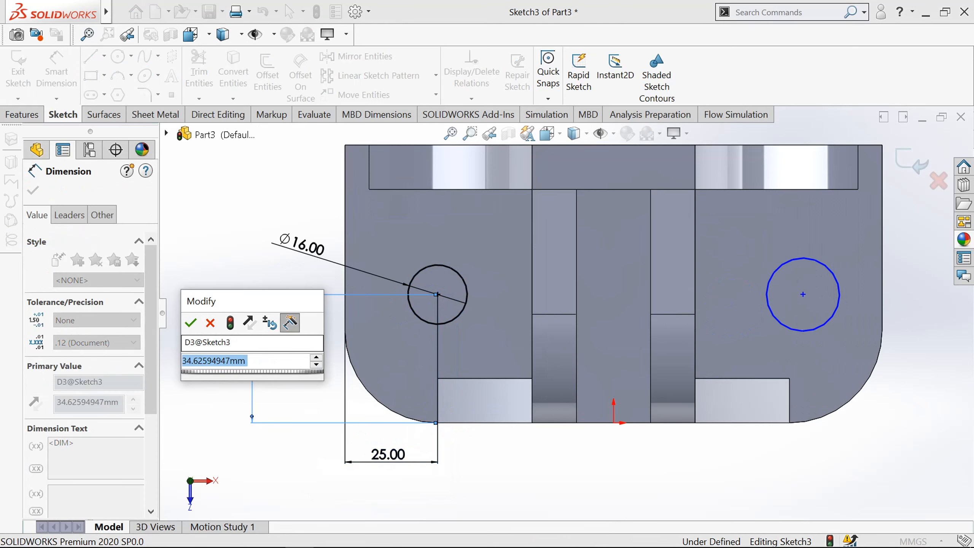
text(38)
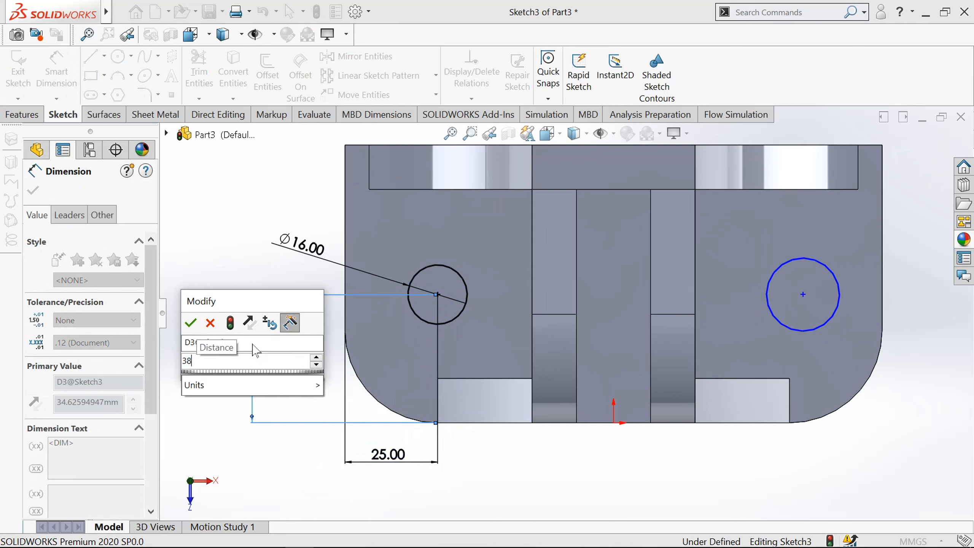
click(190, 323)
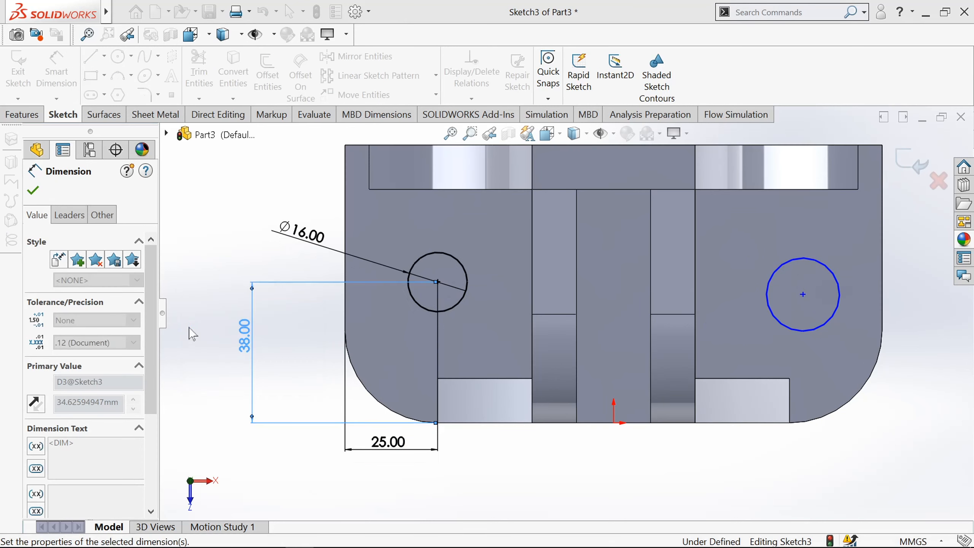
click(36, 191)
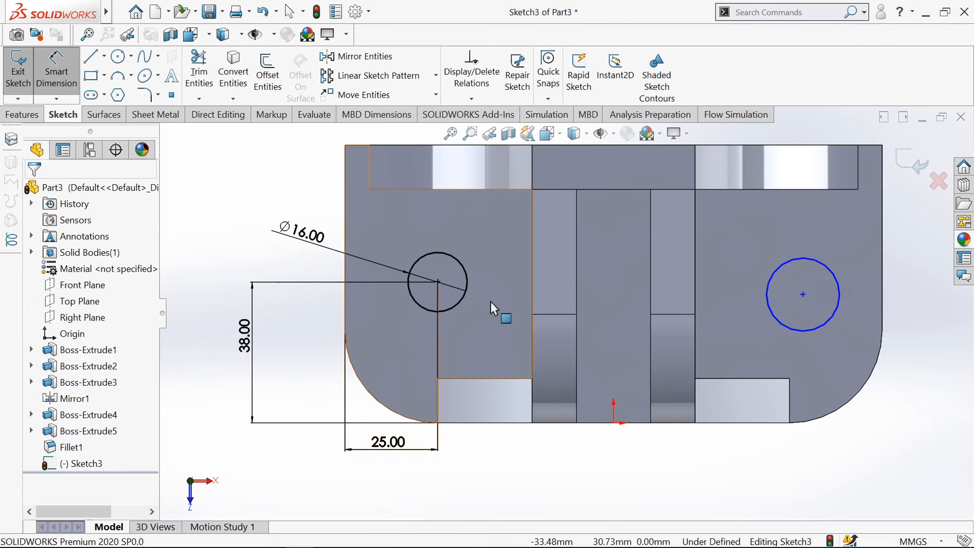
Step: Add an Equal relation between the two circles
click(461, 301)
ctrl+click(789, 327)
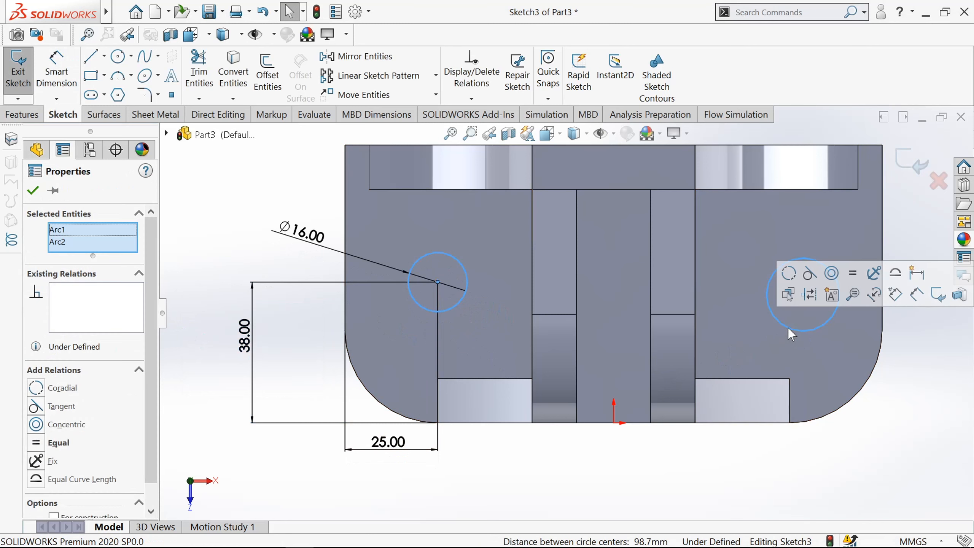
click(856, 275)
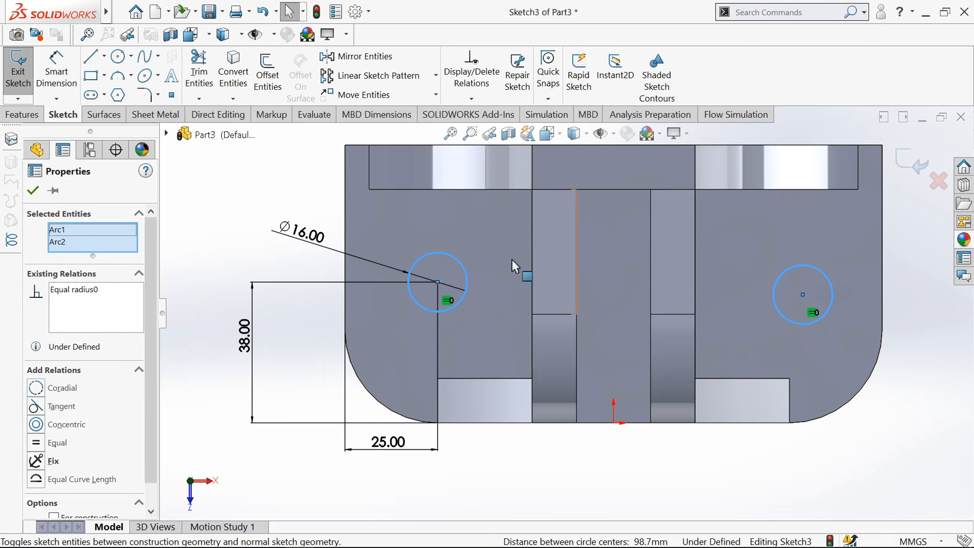
click(33, 191)
Step: Add a Horizontal relation between the two circles' centre points
scroll(824, 307, down, 2)
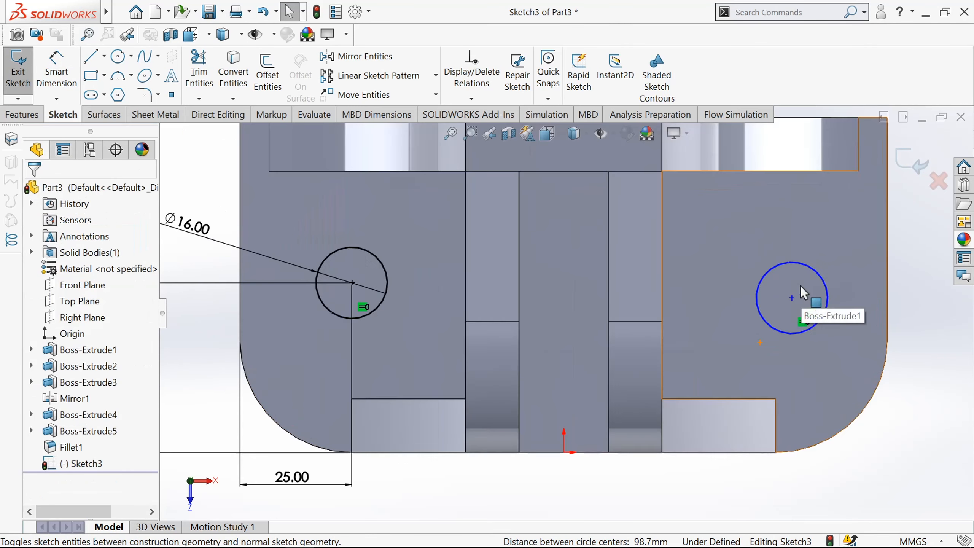
click(352, 282)
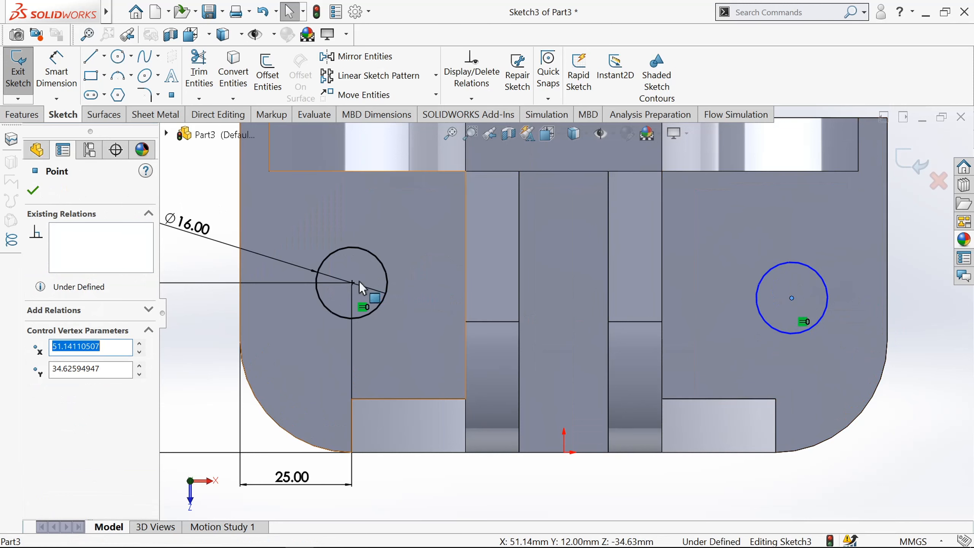
ctrl+click(352, 282)
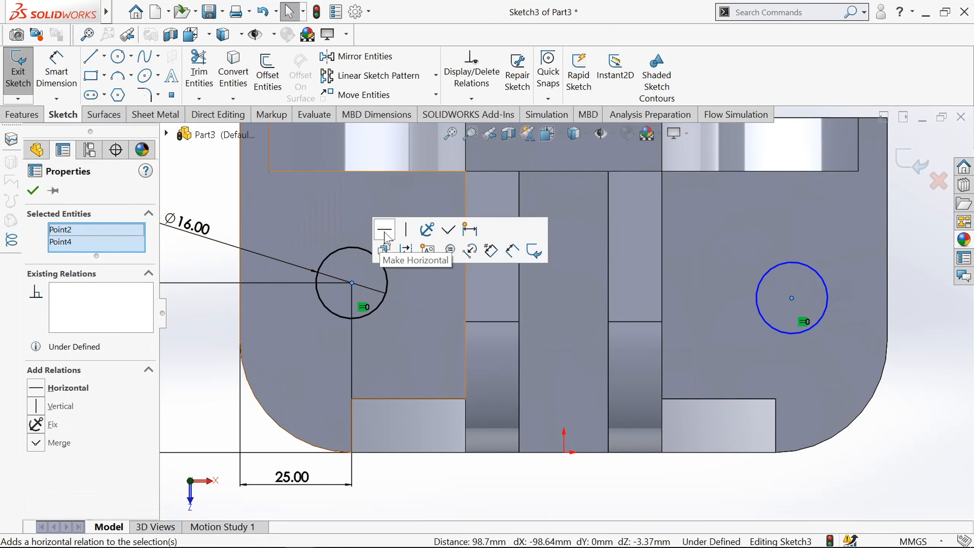
click(384, 232)
click(34, 191)
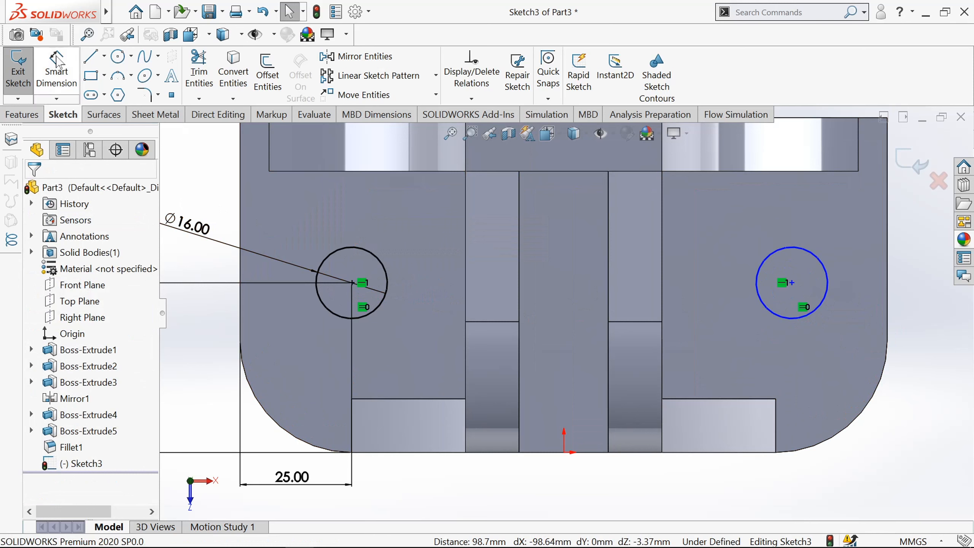
Step: Dimension the right circle's centre 25 mm from the base's right edge and finish the sketch
click(53, 71)
click(792, 282)
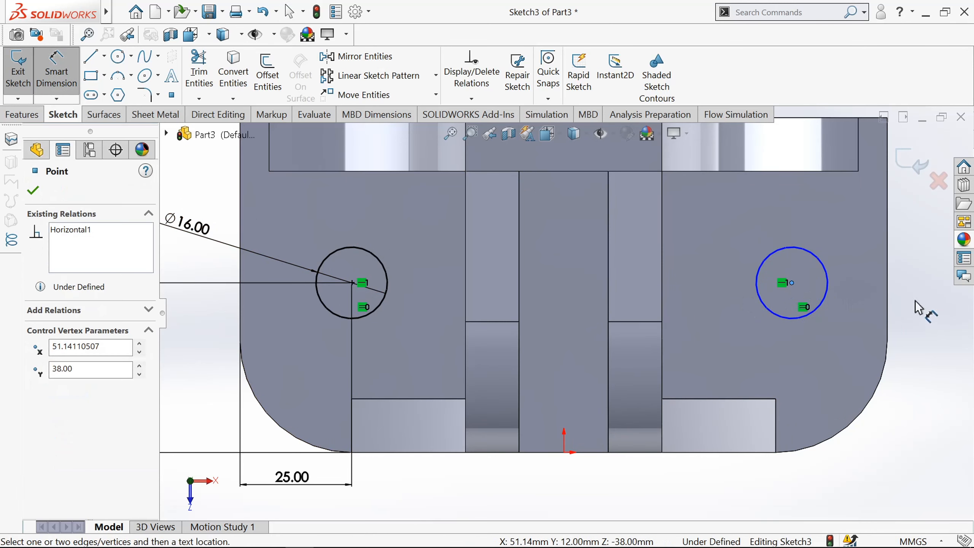
click(888, 313)
click(826, 462)
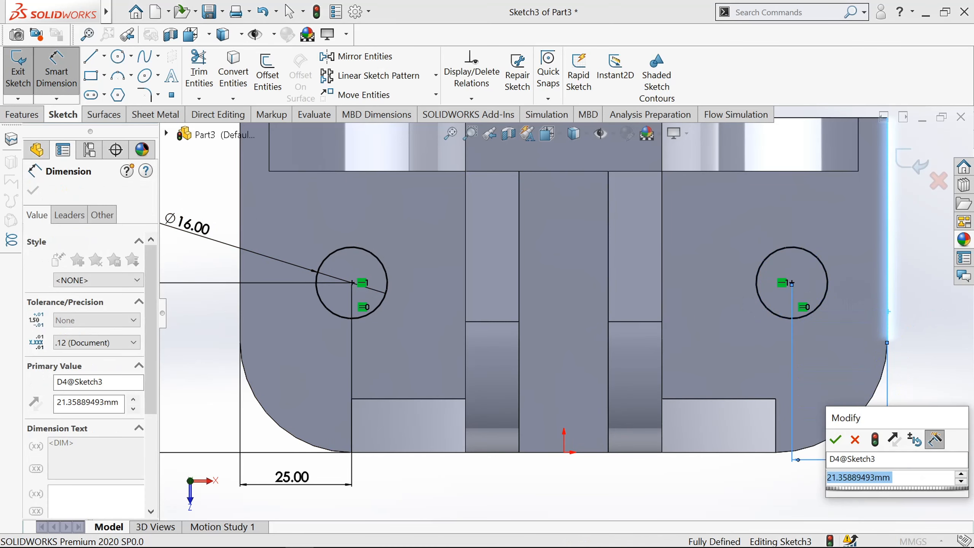
text(25)
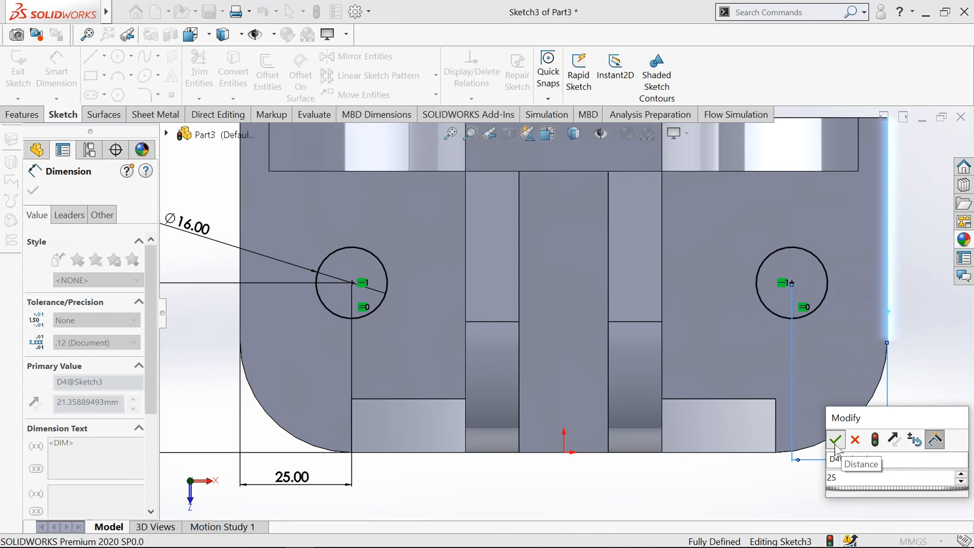
click(834, 439)
key(f)
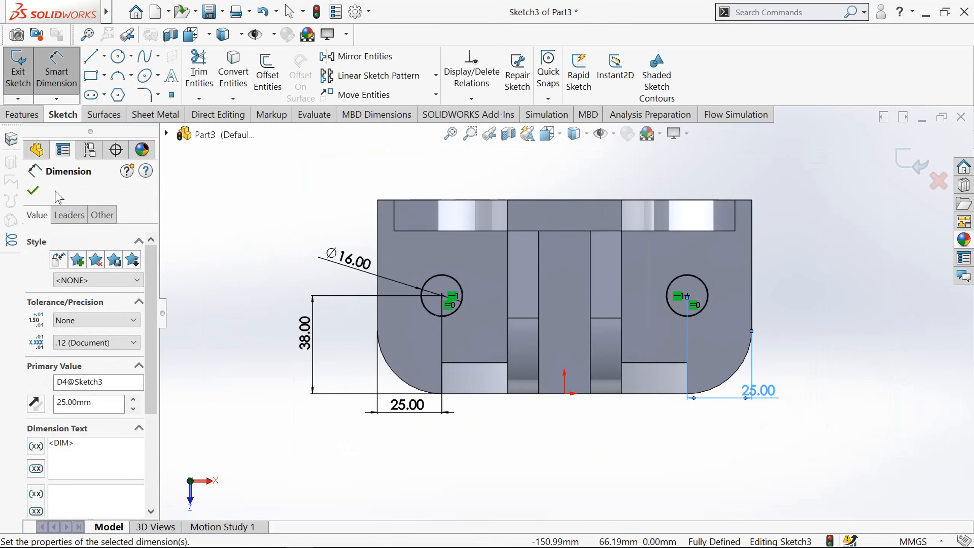
click(33, 191)
click(28, 90)
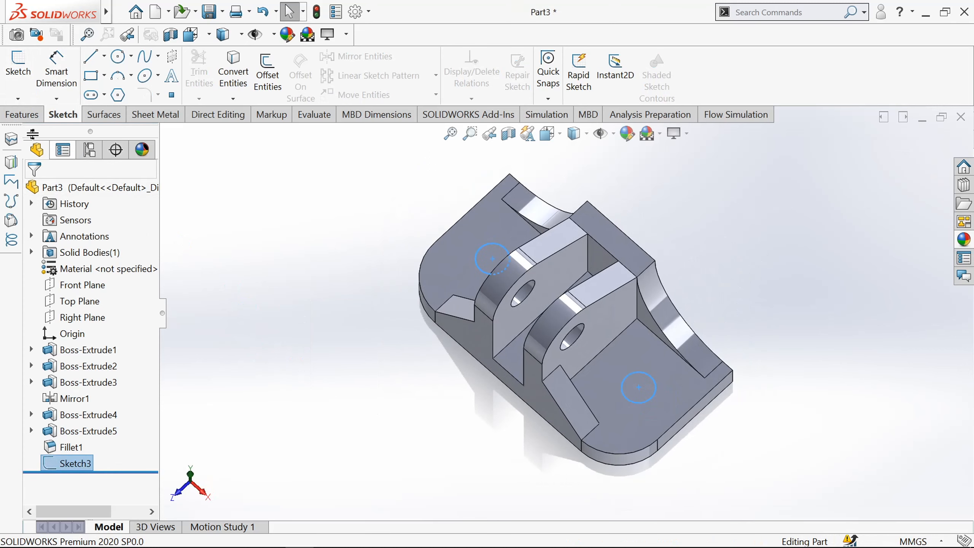
Step: Cut both sketched circles through the base with an Extruded Cut set to Through All
click(21, 117)
click(215, 70)
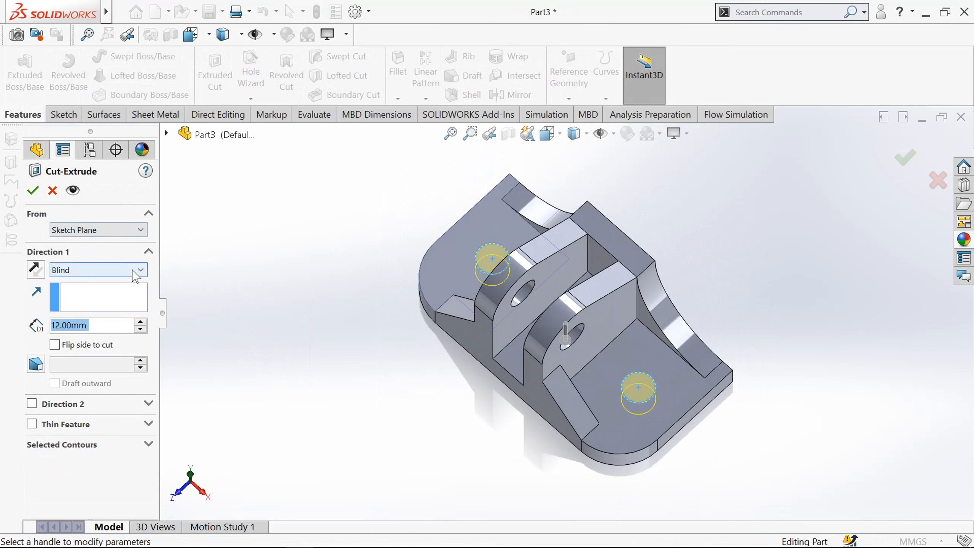
click(136, 270)
click(104, 292)
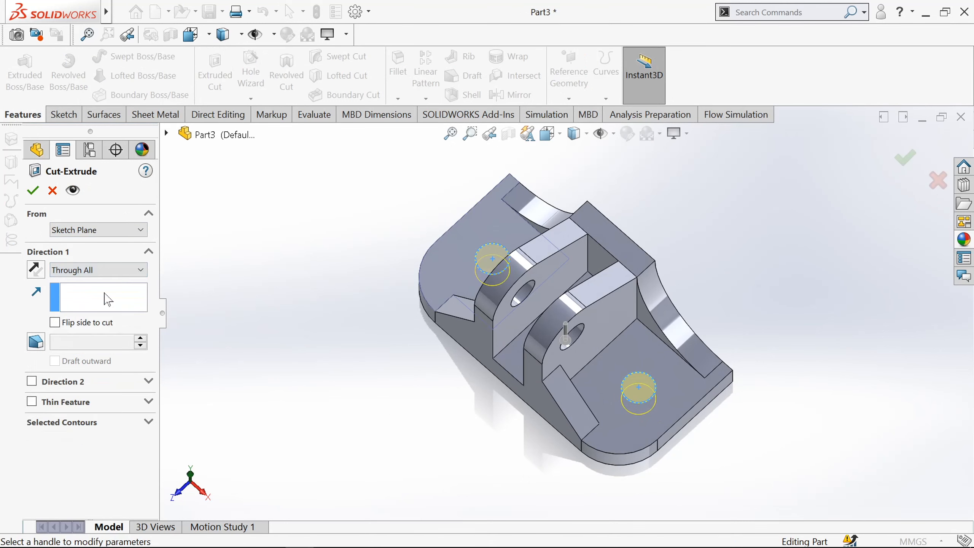
click(34, 192)
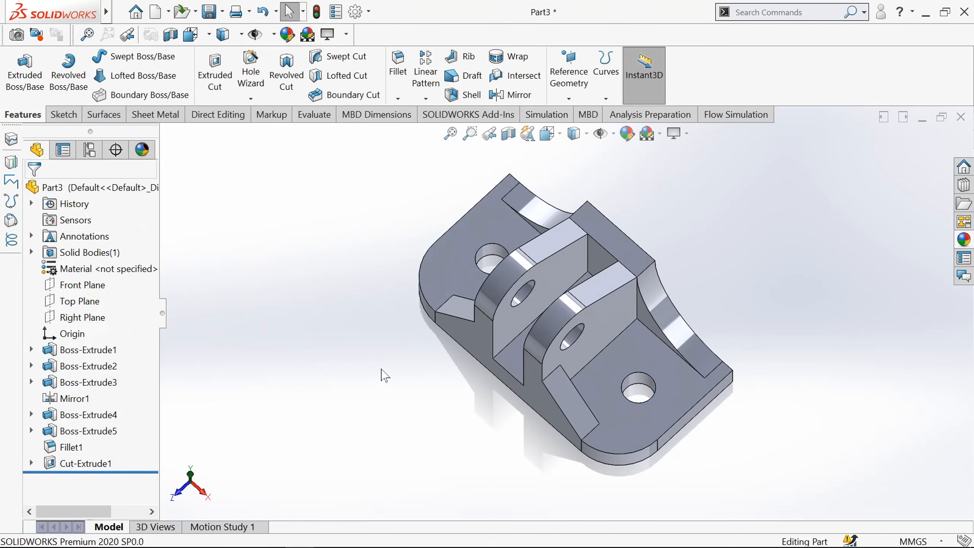
Step: Start an Extruded Cut from the rear rib's existing sketch, selecting both halves of the small rectangle at the base's bottom centre as contours
middle_drag(381, 374, 256, 269)
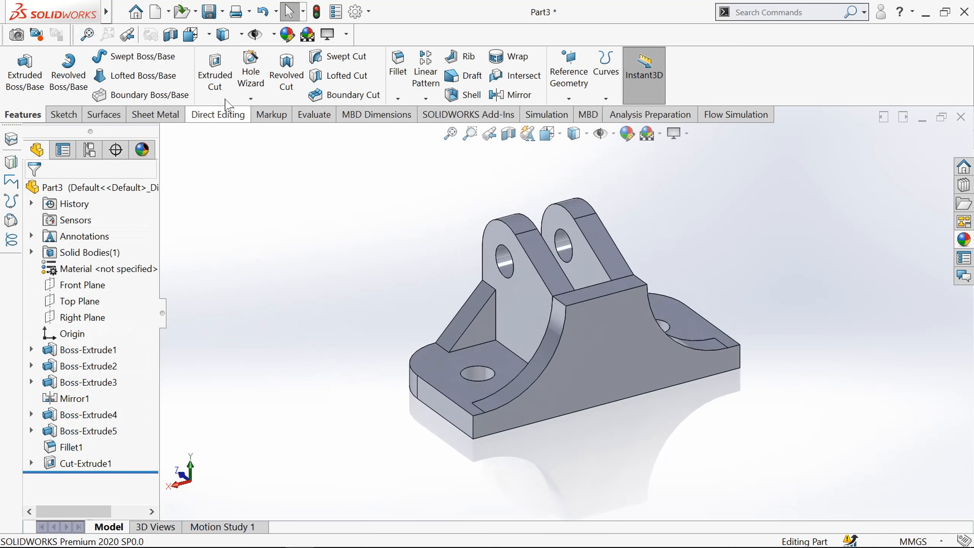
click(216, 74)
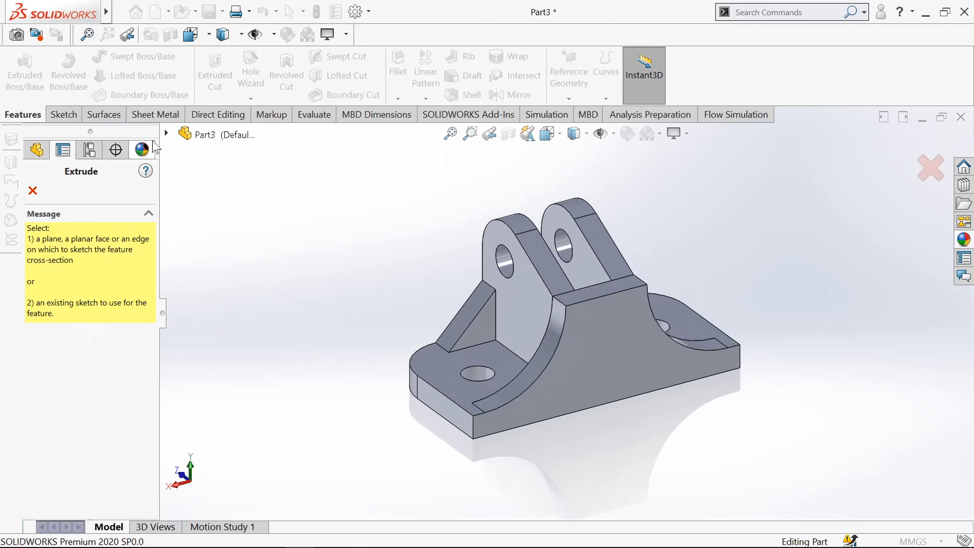
click(166, 133)
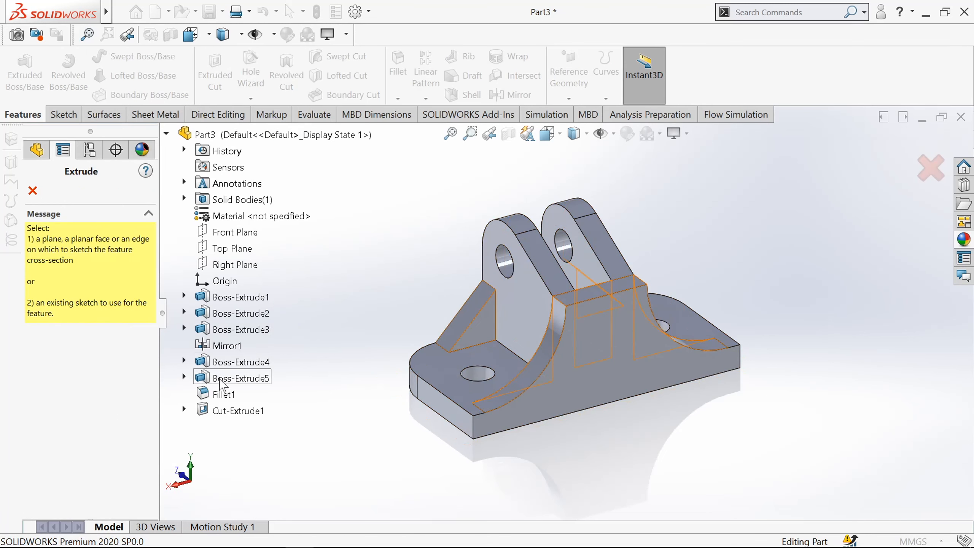
click(185, 377)
click(237, 395)
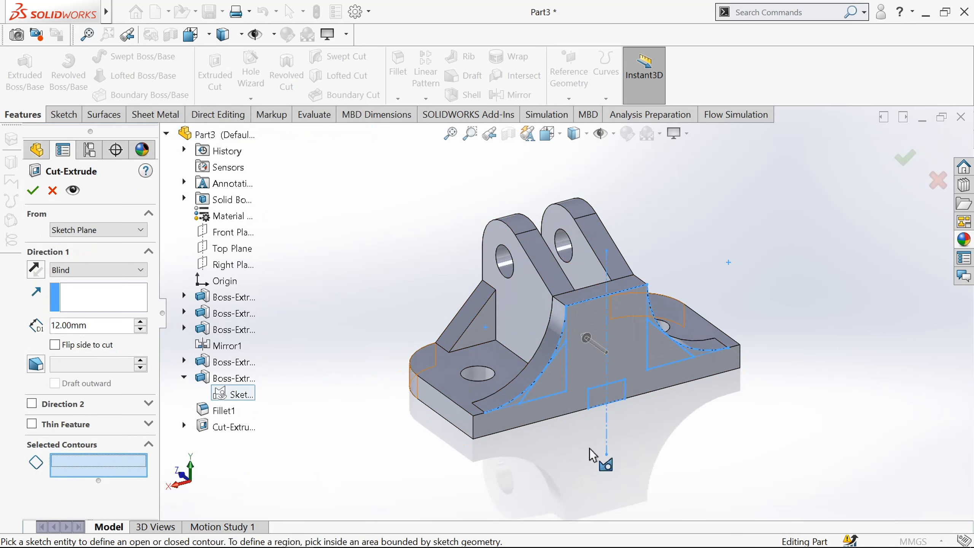
scroll(612, 414, down, 3)
click(602, 343)
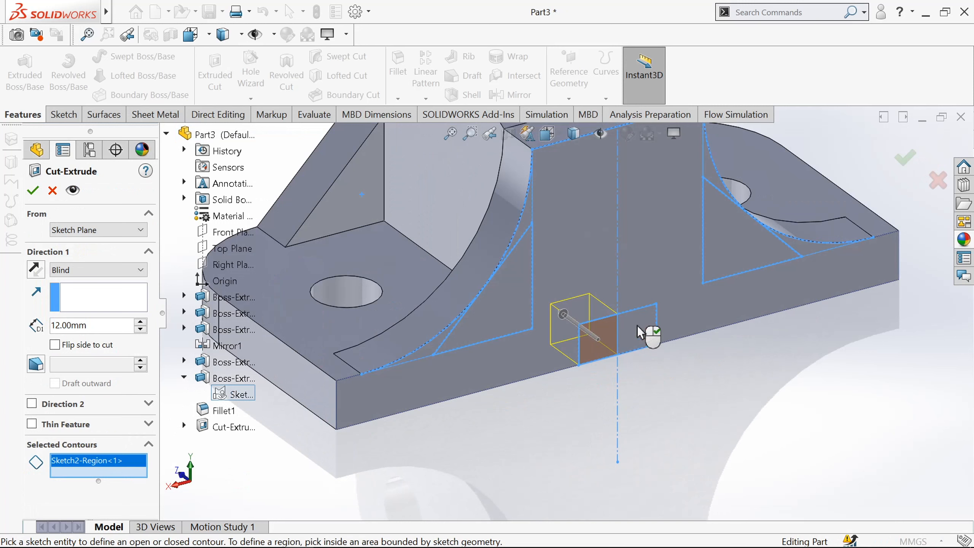
click(646, 332)
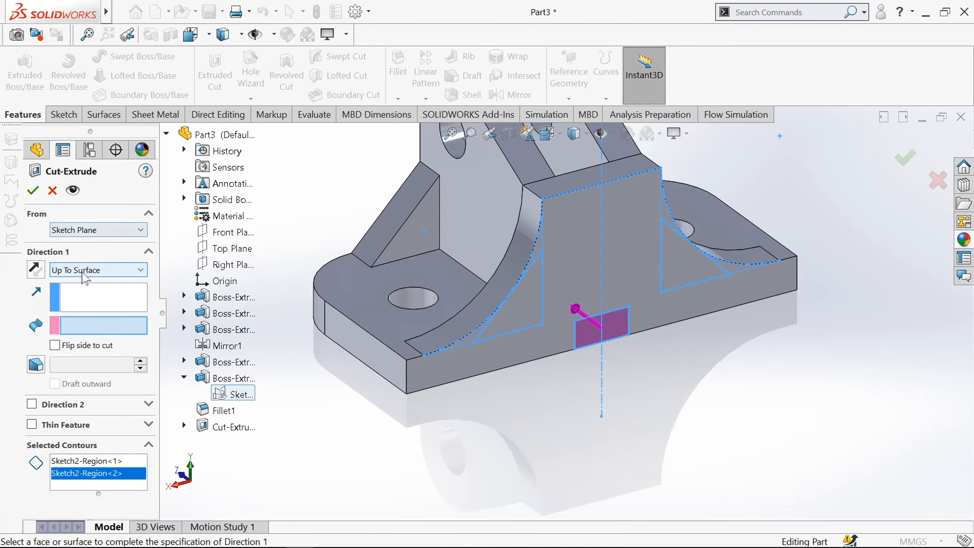
Step: Set the rectangular cut's end condition to Through All and create the slot along the base's underside
click(89, 271)
click(98, 296)
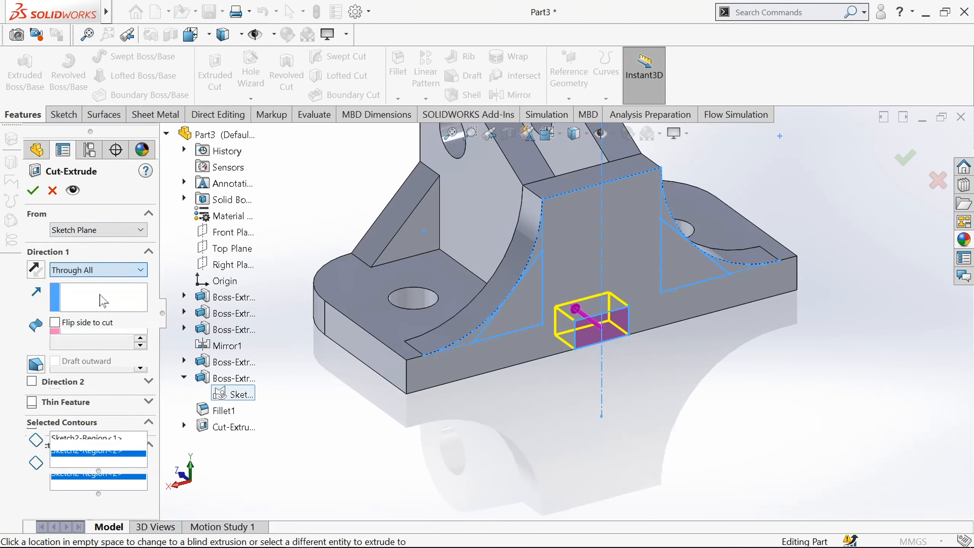
key(f)
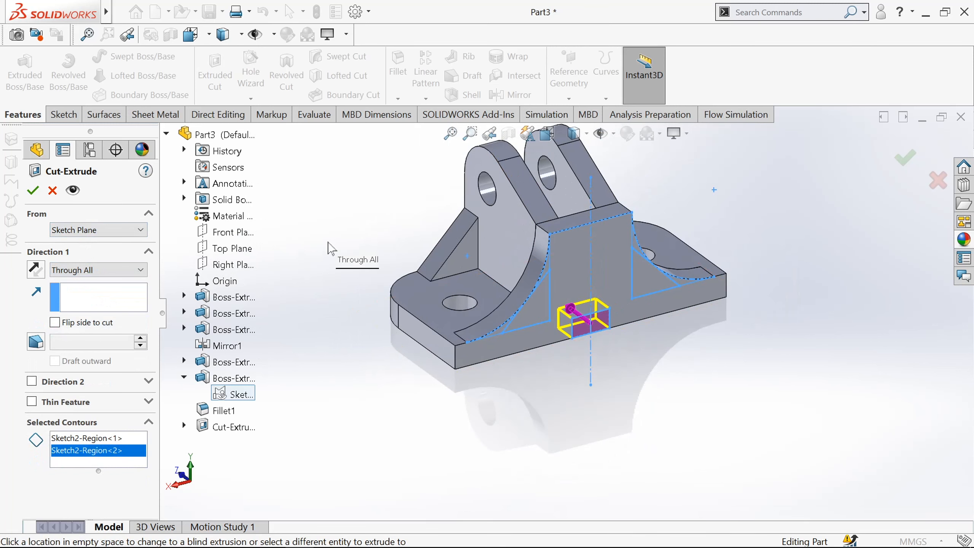
middle_drag(332, 248, 374, 254)
click(122, 270)
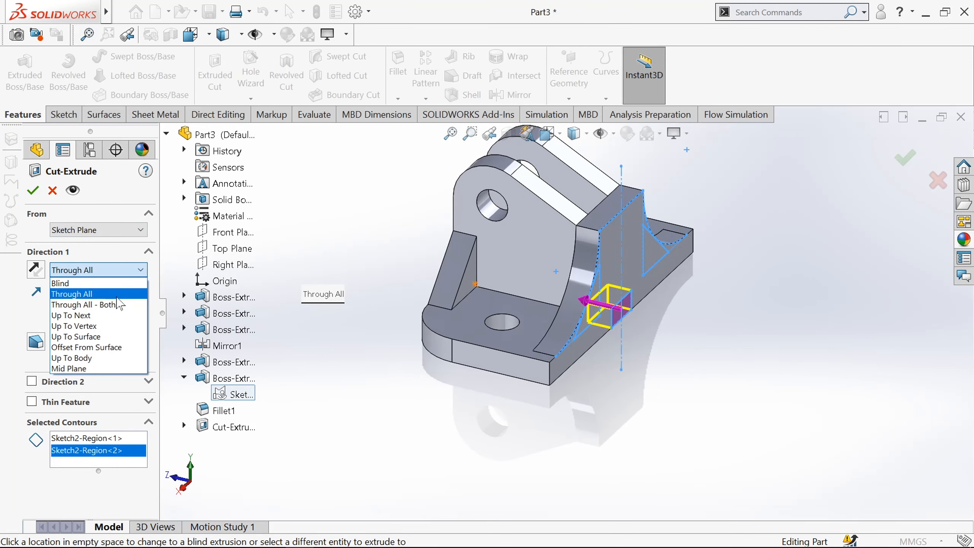
click(117, 298)
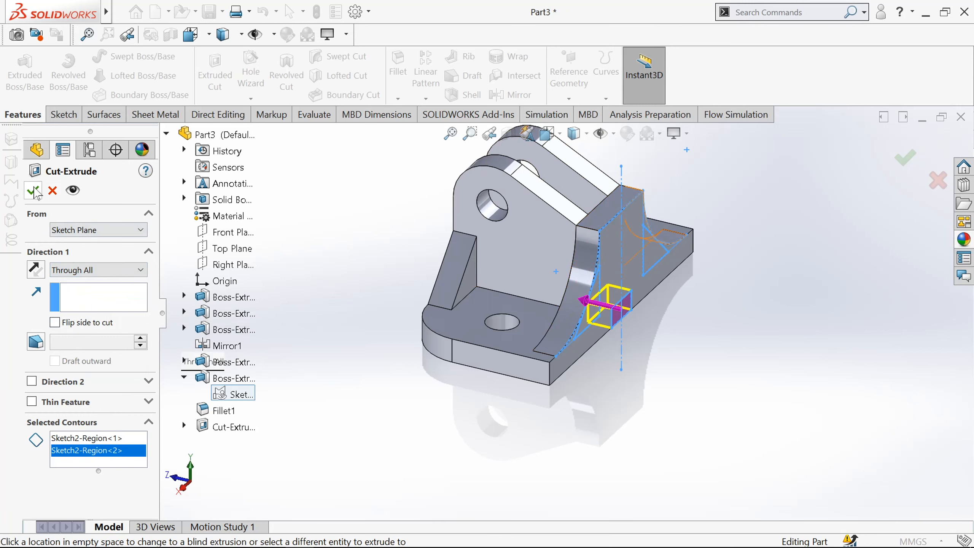
click(33, 191)
middle_drag(347, 289, 587, 319)
click(290, 269)
middle_click(561, 337)
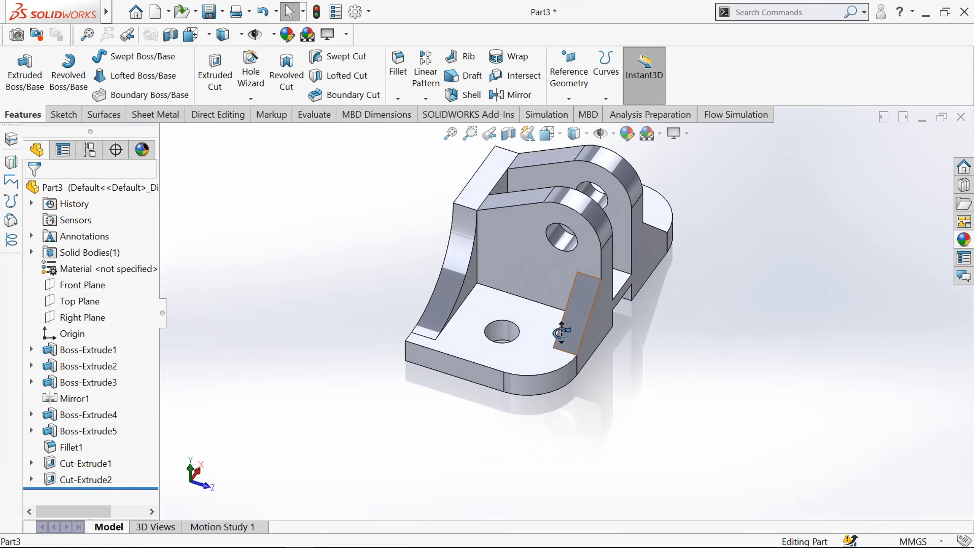
middle_drag(483, 331, 350, 303)
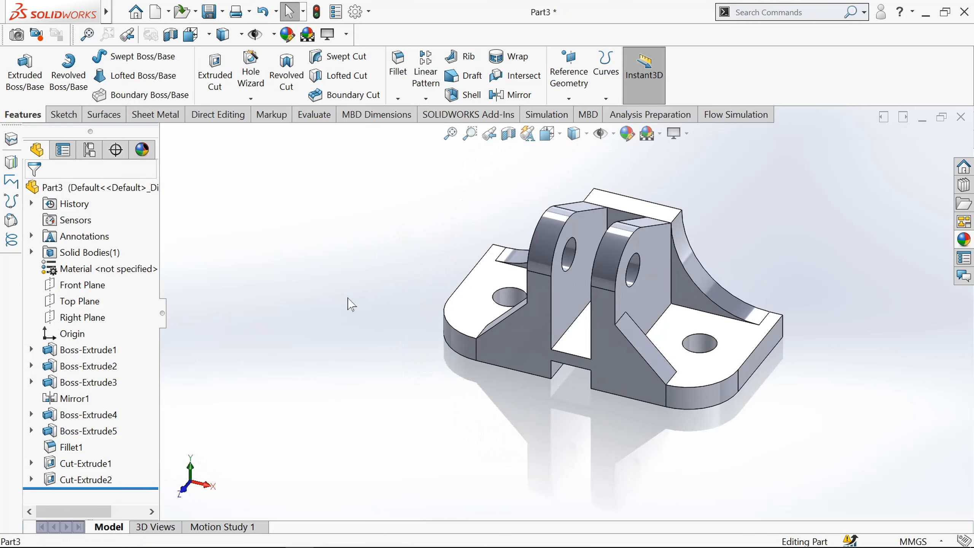
middle_drag(314, 344, 518, 365)
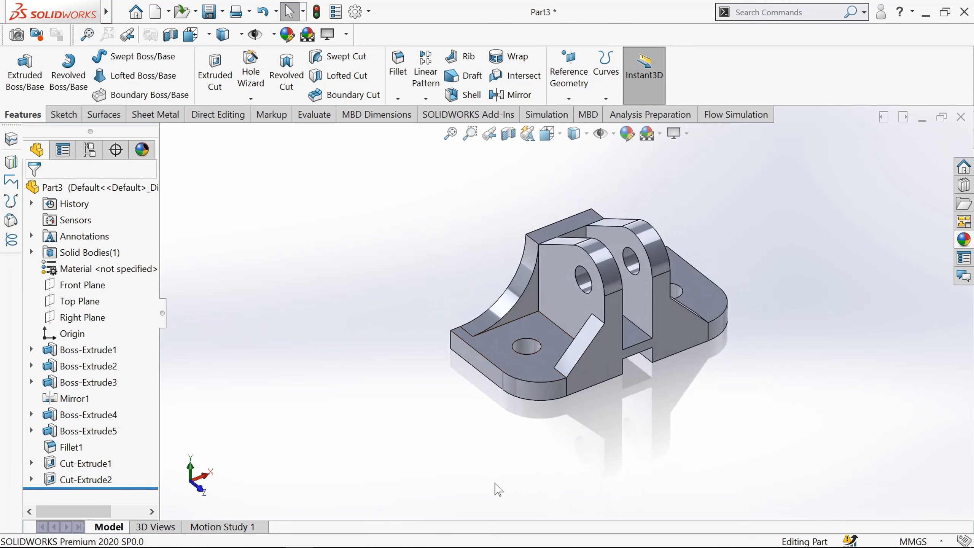